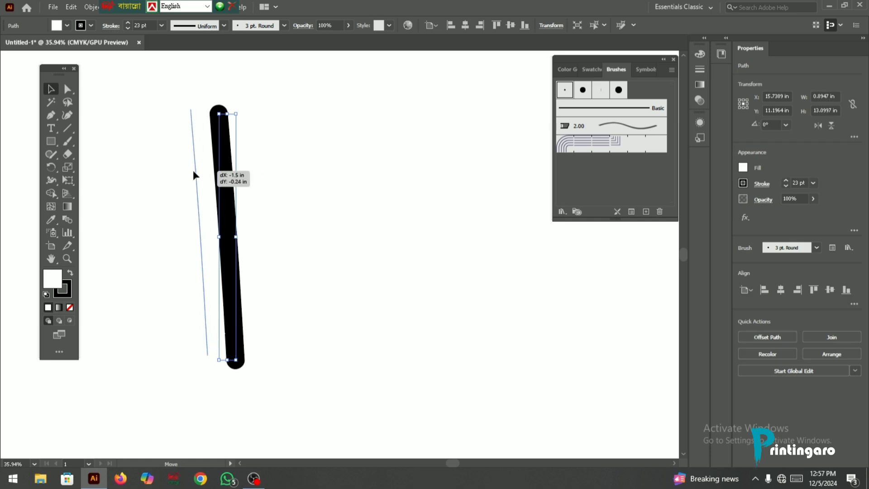
# - Paint an S-shaped stroke and a wavy stroke beside the straight one with the 23 pt Paintbrush
pyautogui.click(71, 142)
pyautogui.moveTo(283, 93); pyautogui.dragTo(357, 293)
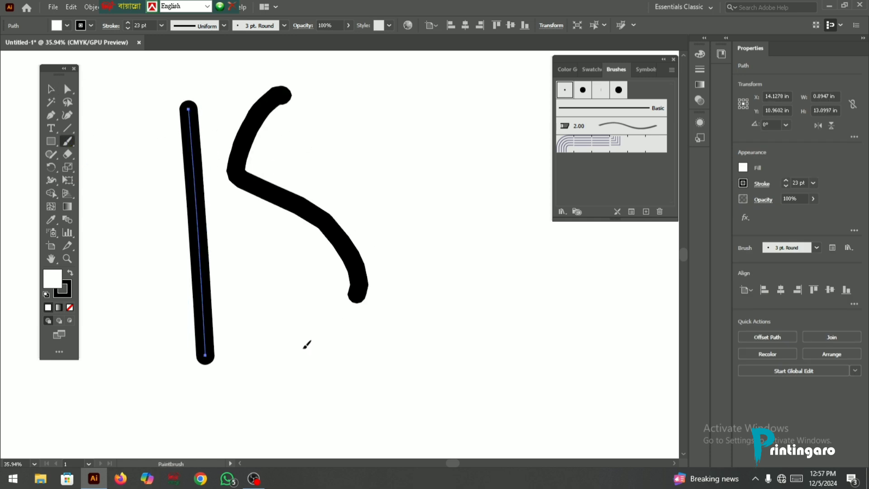
pyautogui.moveTo(307, 344); pyautogui.dragTo(284, 358)
pyautogui.scroll(1, 349, 295)
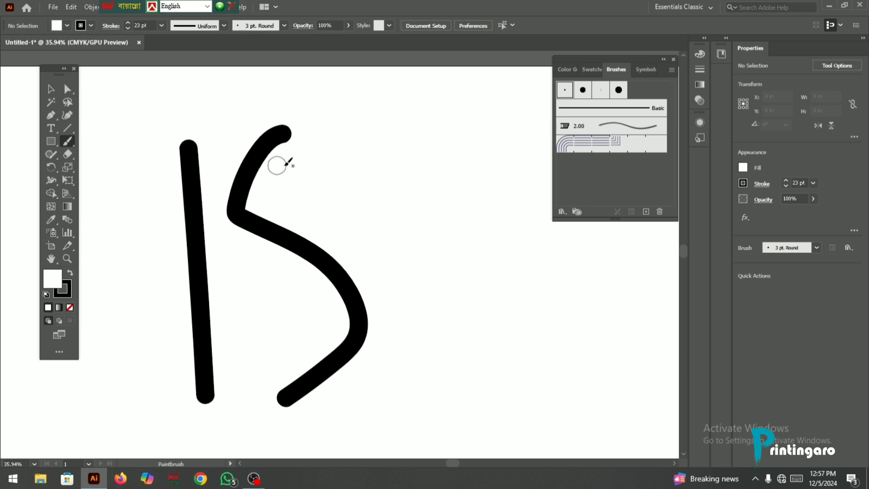
pyautogui.moveTo(385, 129)
pyautogui.mouseDown()
pyautogui.moveTo(444, 280)
pyautogui.moveTo(444, 381)
pyautogui.moveTo(424, 412)
pyautogui.mouseUp()
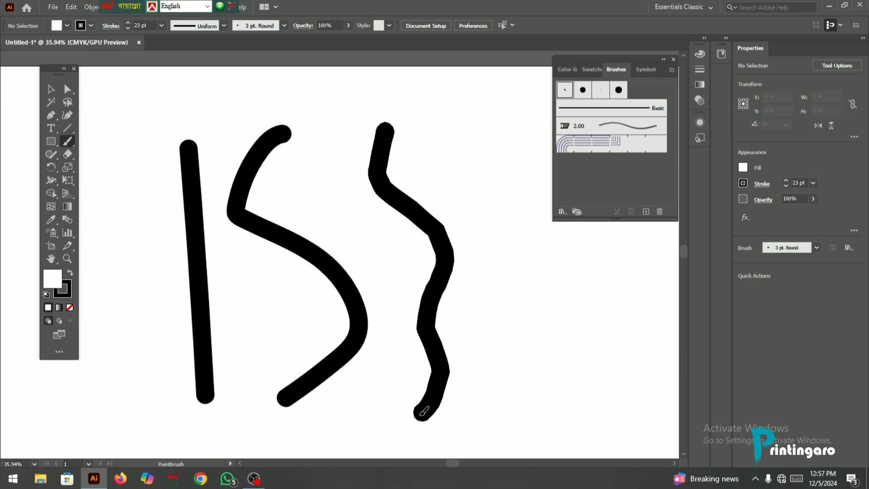
pyautogui.click(68, 142)
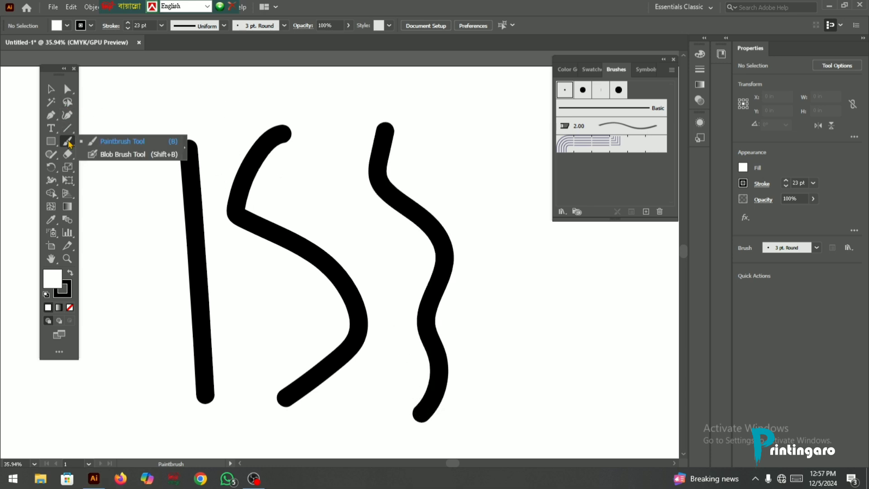
pyautogui.click(105, 141)
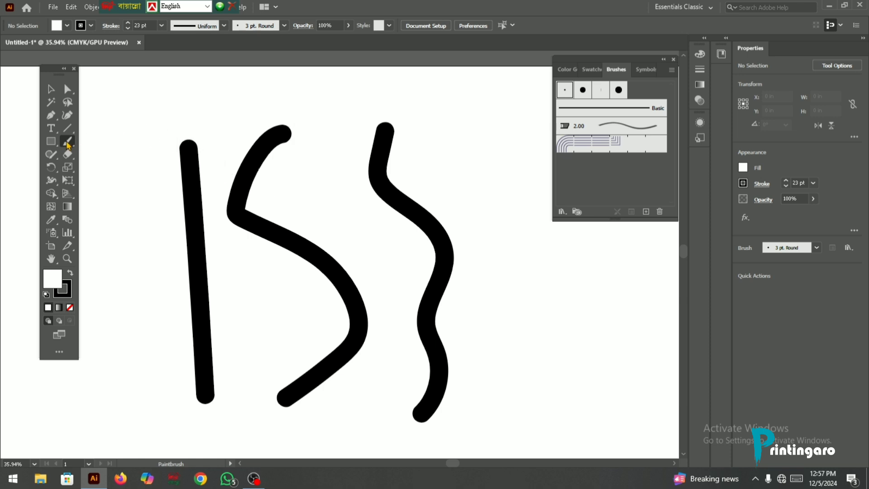
# - Select all three brush strokes and delete them
pyautogui.click(50, 90)
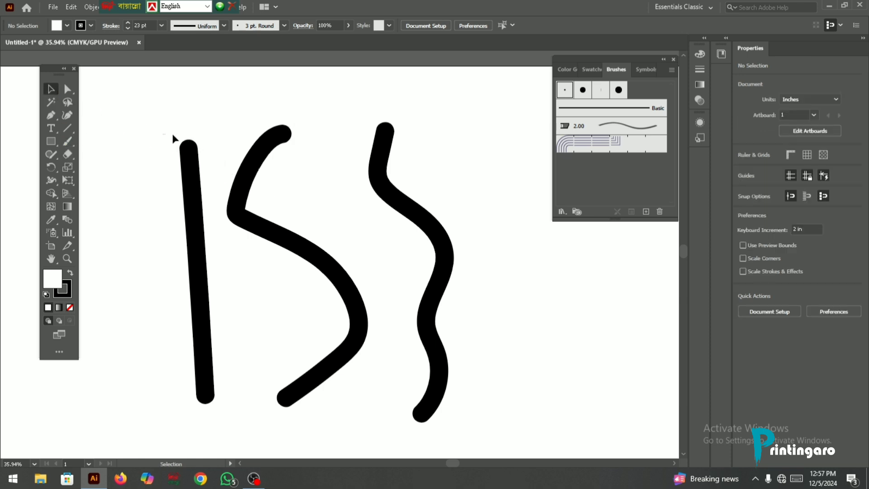
pyautogui.moveTo(172, 134)
pyautogui.mouseDown()
pyautogui.moveTo(493, 256)
pyautogui.moveTo(179, 123)
pyautogui.moveTo(458, 242)
pyautogui.mouseUp()
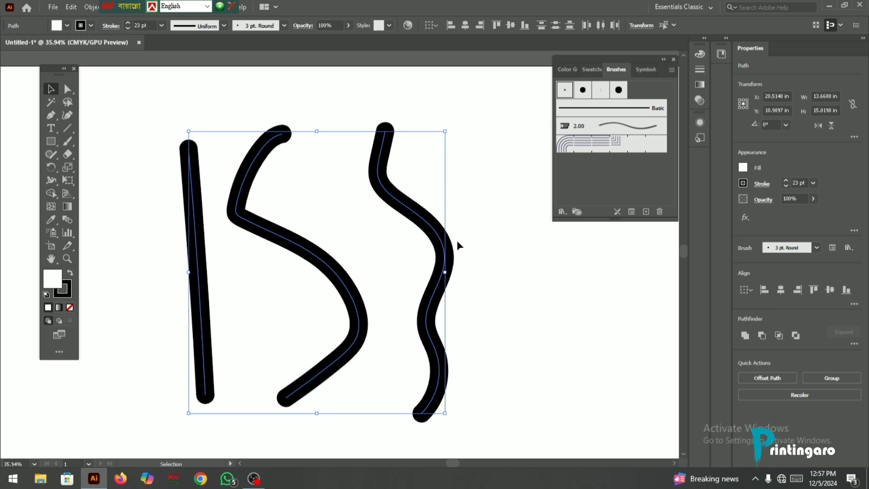
pyautogui.press('Delete')
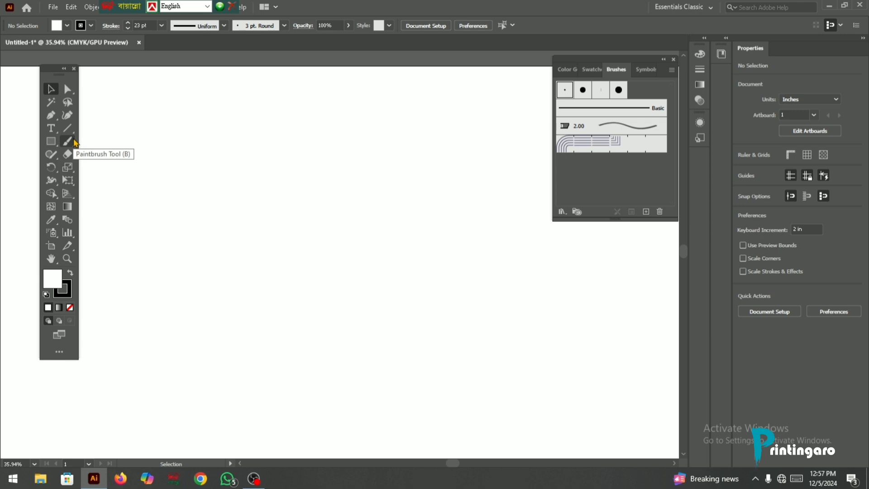
# - Set the Paintbrush tool's Fidelity fully to Accurate in its options and apply
pyautogui.moveTo(75, 142); pyautogui.dragTo(99, 141)
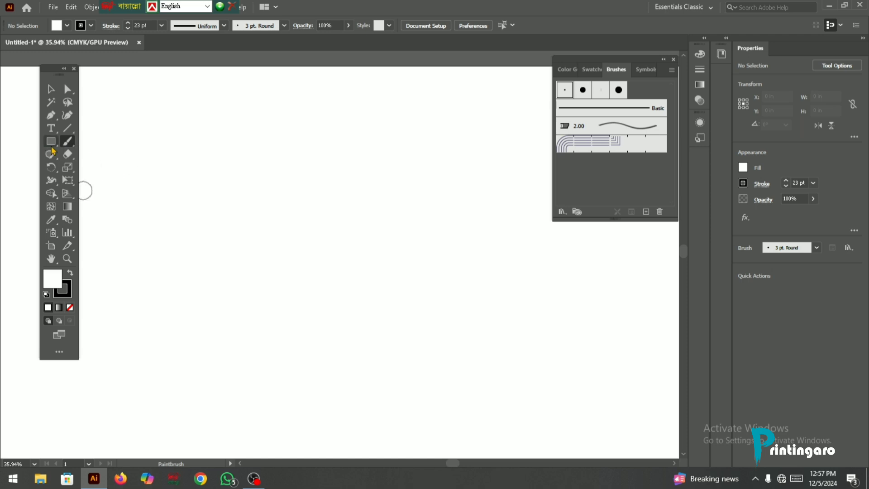
pyautogui.doubleClick(68, 143)
pyautogui.moveTo(435, 150)
pyautogui.mouseDown()
pyautogui.moveTo(329, 108)
pyautogui.moveTo(281, 106)
pyautogui.mouseUp()
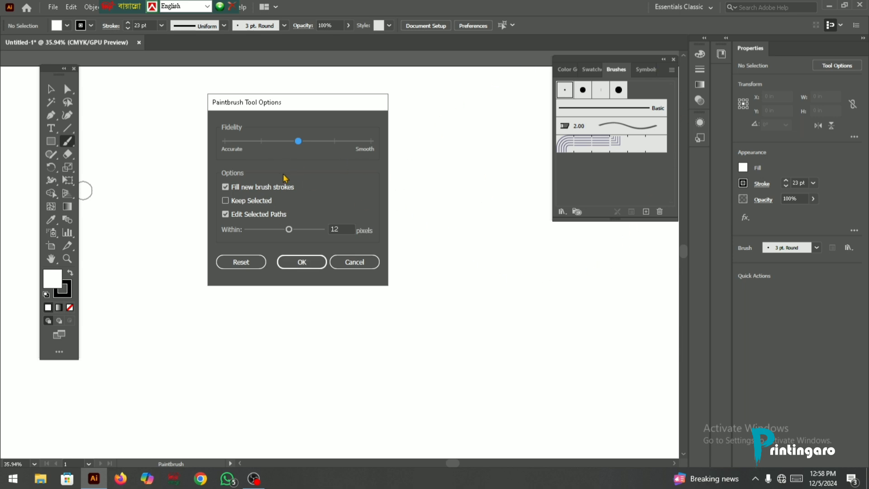
pyautogui.moveTo(296, 106)
pyautogui.mouseDown()
pyautogui.moveTo(243, 117)
pyautogui.moveTo(242, 108)
pyautogui.mouseUp()
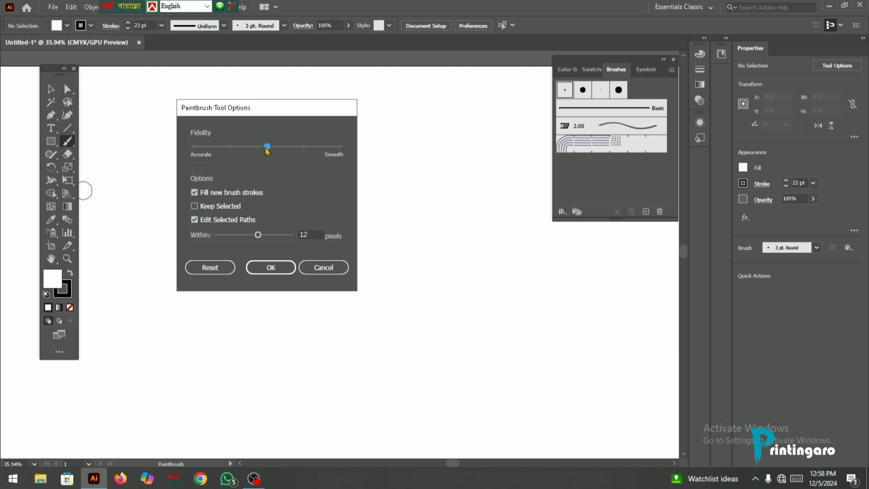
pyautogui.moveTo(266, 147); pyautogui.dragTo(174, 140)
pyautogui.click(273, 267)
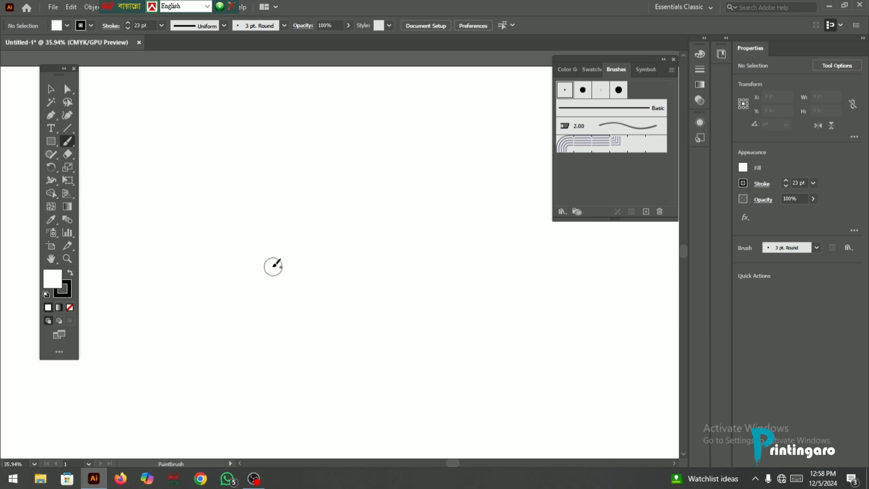
# - Paint a tall curved stroke about 3.5 in wide and 17.3 in high, and shift it slightly to the left
pyautogui.moveTo(208, 111)
pyautogui.mouseDown()
pyautogui.moveTo(274, 285)
pyautogui.moveTo(229, 435)
pyautogui.mouseUp()
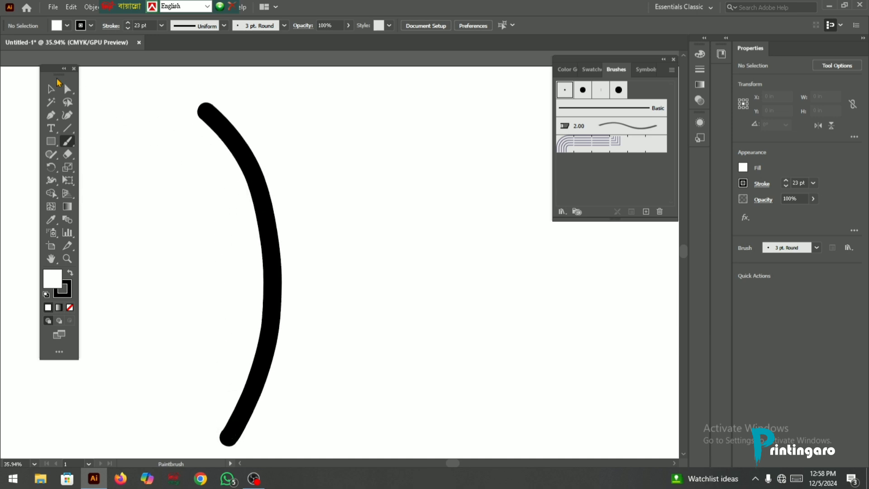
pyautogui.press('v')
pyautogui.moveTo(162, 107)
pyautogui.mouseDown()
pyautogui.moveTo(214, 132)
pyautogui.moveTo(384, 263)
pyautogui.mouseUp()
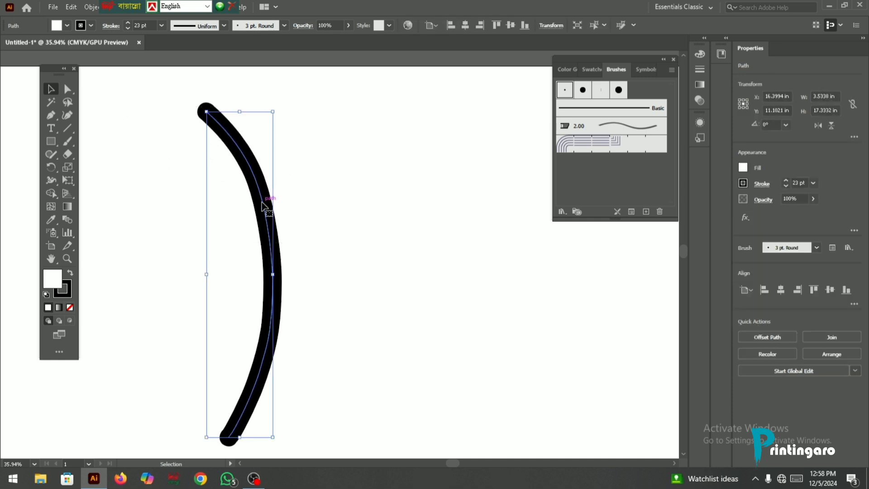
pyautogui.moveTo(262, 204)
pyautogui.mouseDown()
pyautogui.moveTo(283, 203)
pyautogui.moveTo(248, 204)
pyautogui.mouseUp()
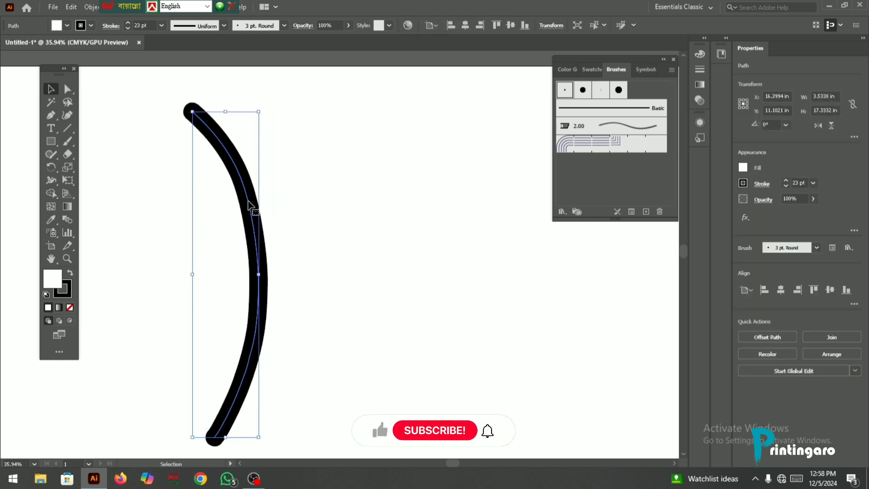
pyautogui.click(307, 171)
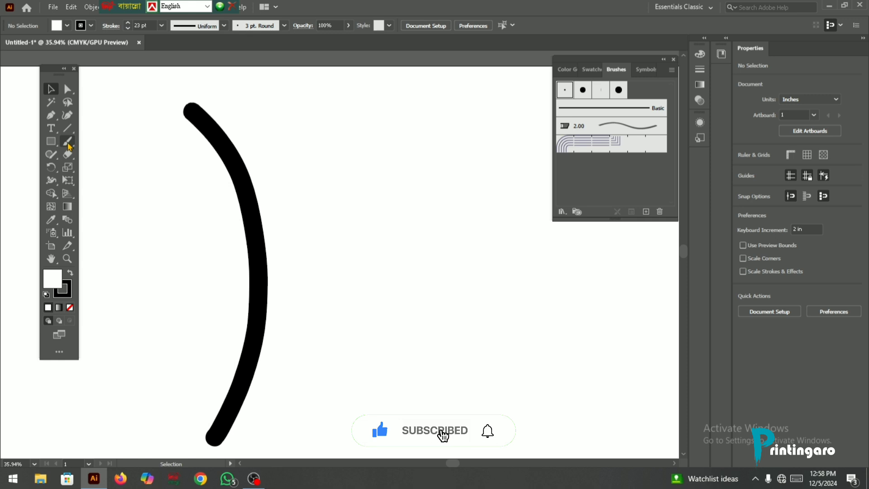
# - Set the Paintbrush Fidelity fully to Smooth and paint a second tall curve to the right of the first
pyautogui.doubleClick(68, 144)
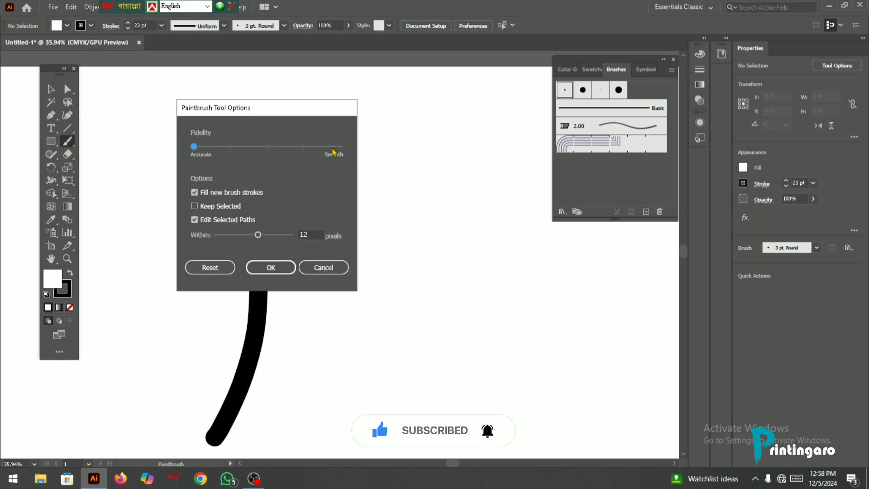
pyautogui.moveTo(195, 147); pyautogui.dragTo(352, 175)
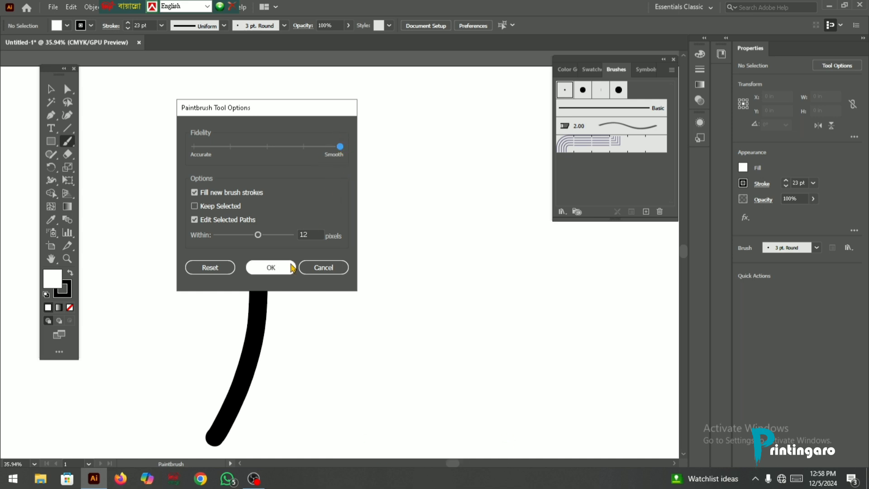
pyautogui.click(274, 269)
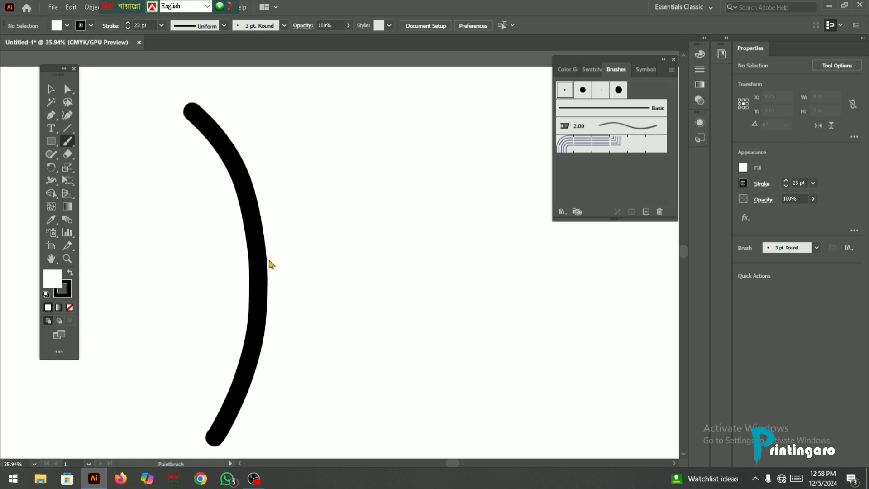
pyautogui.moveTo(312, 105)
pyautogui.mouseDown()
pyautogui.moveTo(340, 139)
pyautogui.moveTo(379, 306)
pyautogui.moveTo(360, 422)
pyautogui.mouseUp()
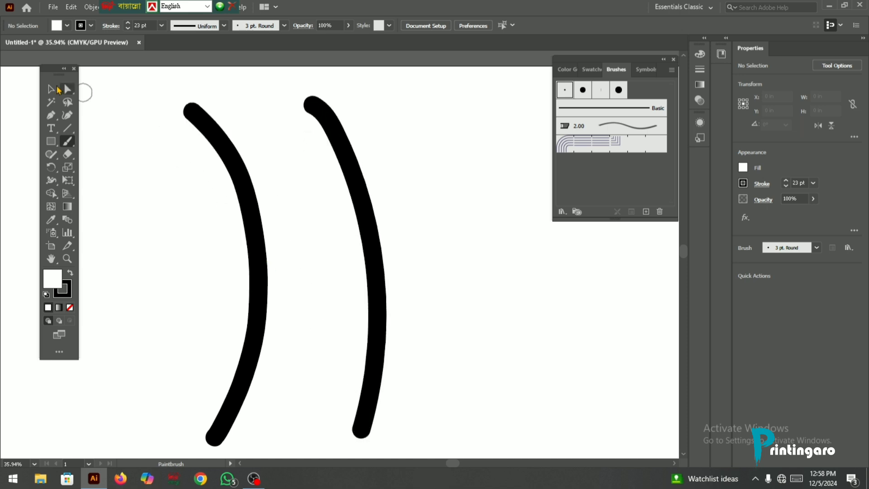
# - Select both curves and display their anchor points with Direct Selection to compare the Accurate and Smooth results
pyautogui.press('v')
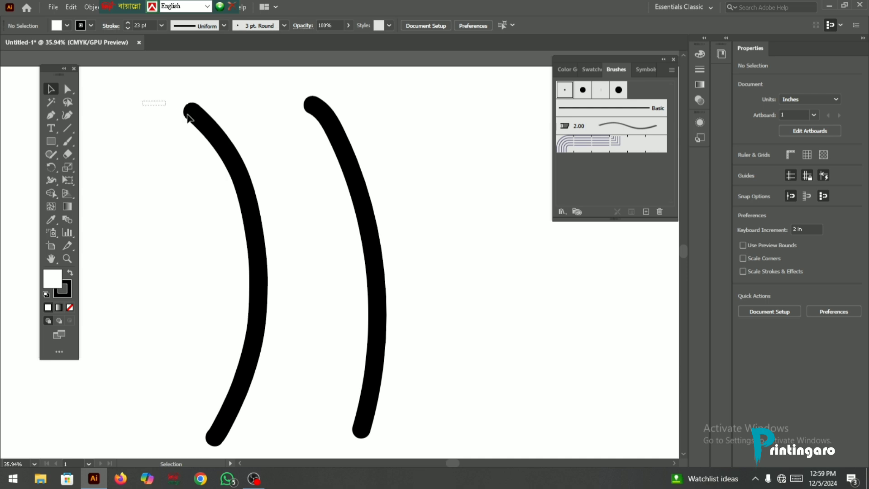
pyautogui.moveTo(143, 102); pyautogui.dragTo(398, 207)
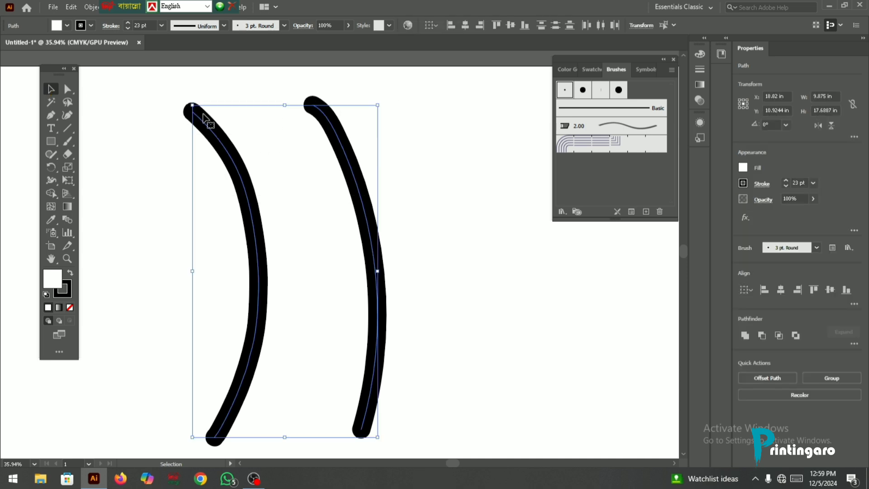
pyautogui.click(67, 91)
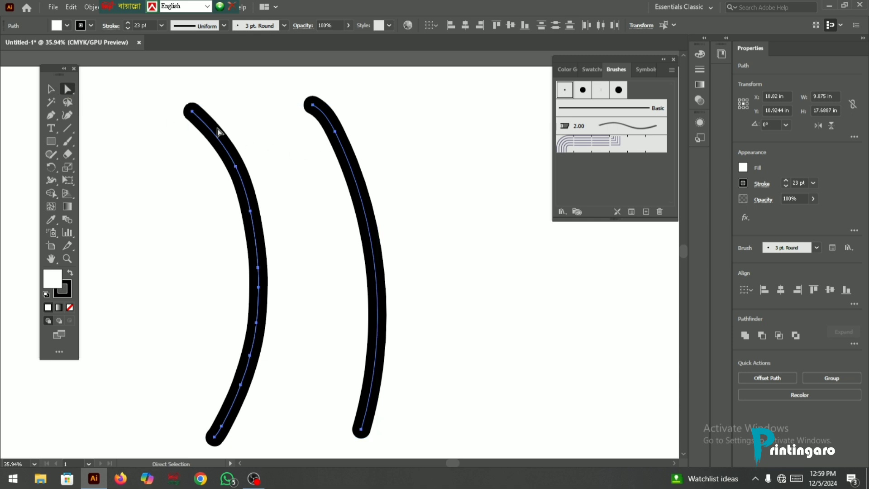
pyautogui.scroll(-1, 212, 129)
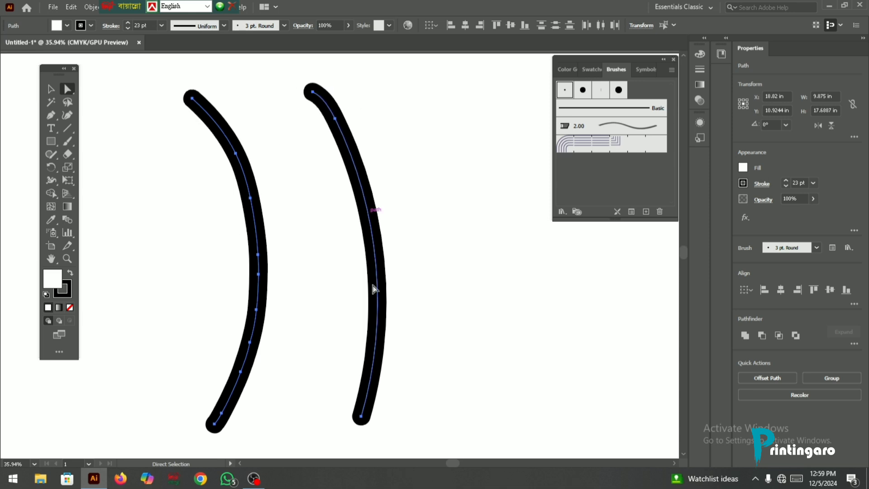
pyautogui.click(313, 92)
# - Set the Paintbrush Fidelity to the midpoint between Accurate and Smooth, and delete both curved strokes
pyautogui.click(72, 143)
pyautogui.doubleClick(73, 143)
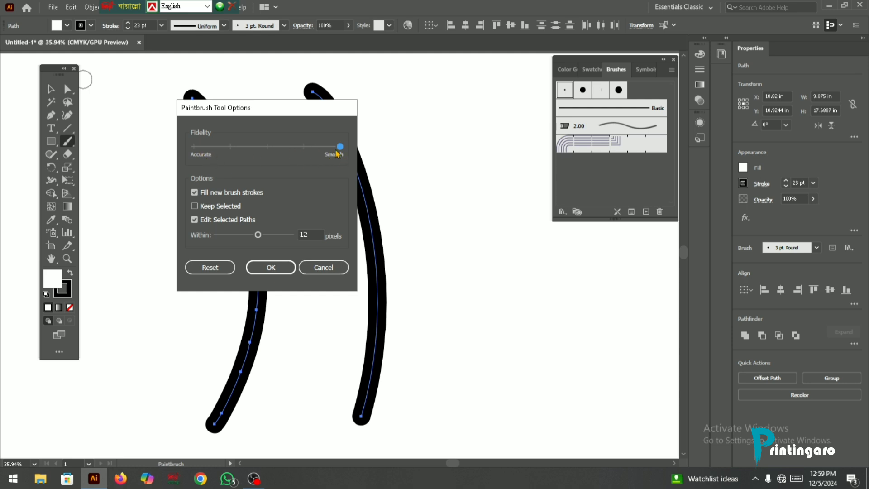
pyautogui.moveTo(338, 148); pyautogui.dragTo(266, 149)
pyautogui.click(282, 268)
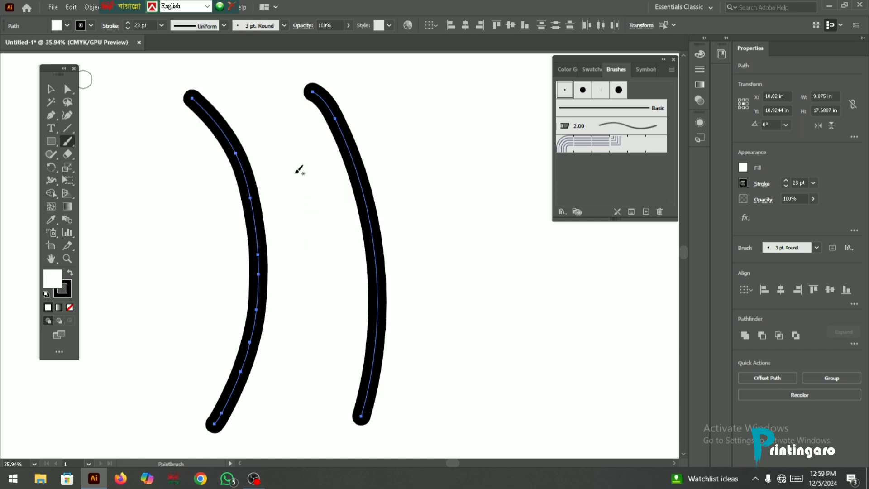
pyautogui.click(49, 90)
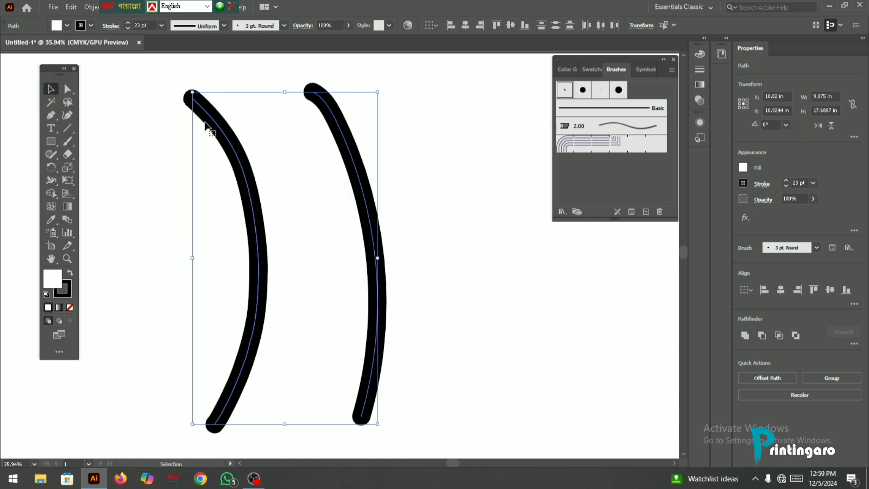
pyautogui.press('Delete')
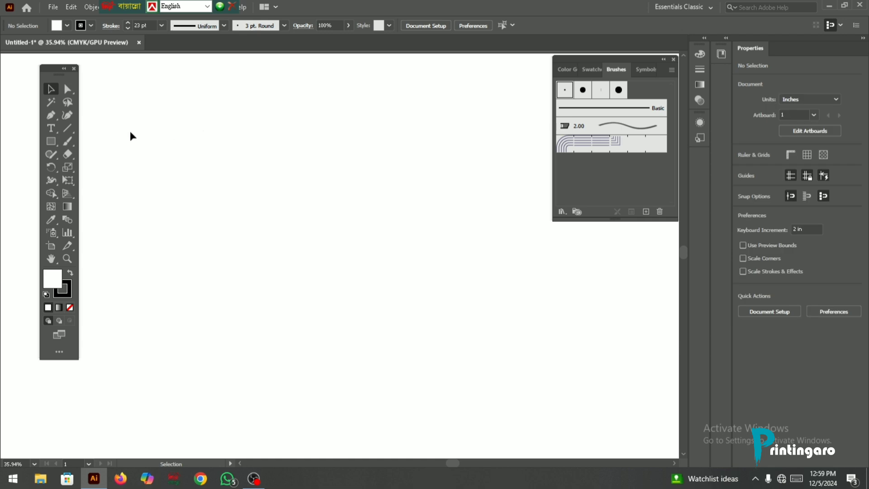
# - Review the Fidelity, fill and path-editing settings in the Paintbrush Tool Options and accept them as they are
pyautogui.doubleClick(67, 143)
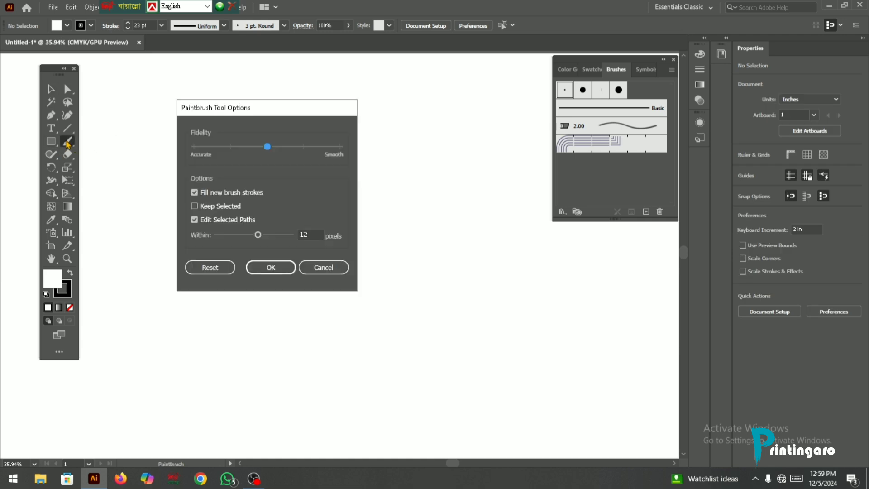
pyautogui.moveTo(227, 111); pyautogui.dragTo(227, 92)
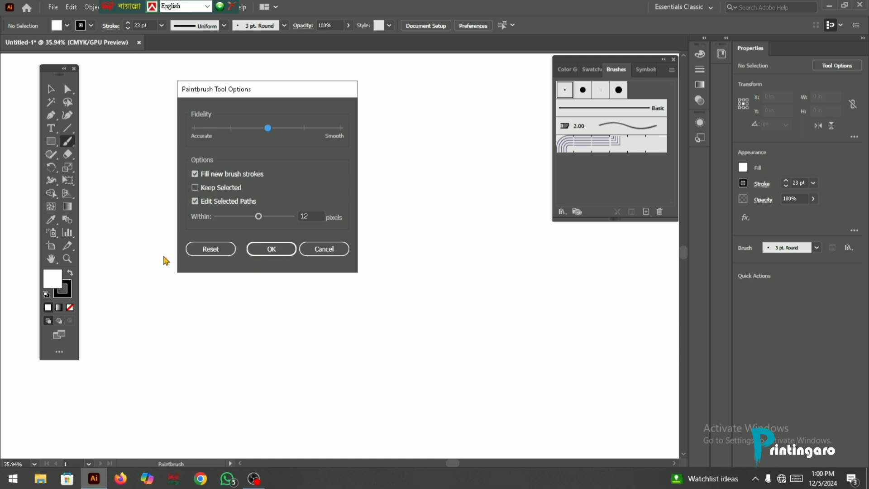
pyautogui.click(271, 250)
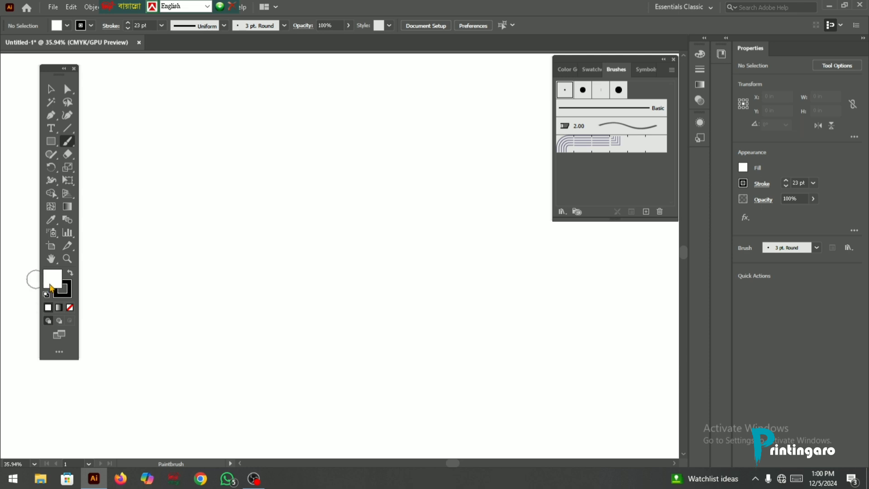
# - Draw a rectangle about 9.89 in wide and 8.49 in high, and fill it with 100% yellow
pyautogui.click(52, 142)
pyautogui.moveTo(240, 140); pyautogui.dragTo(425, 300)
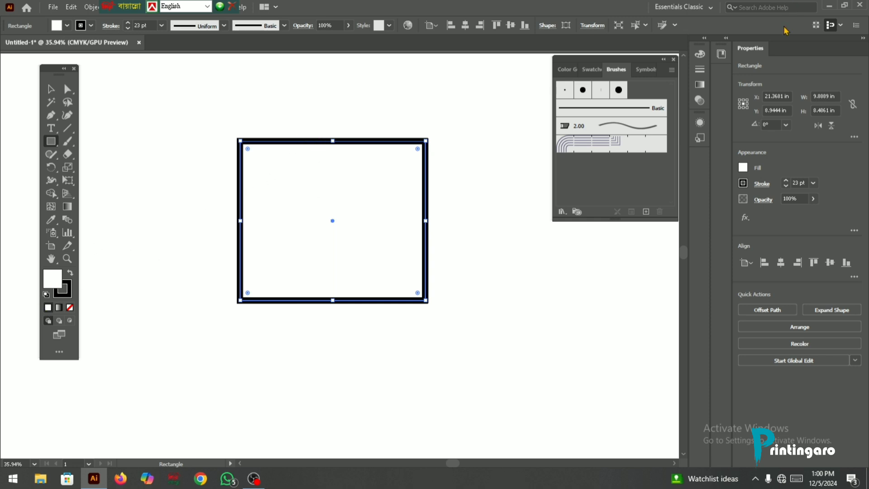
pyautogui.click(699, 54)
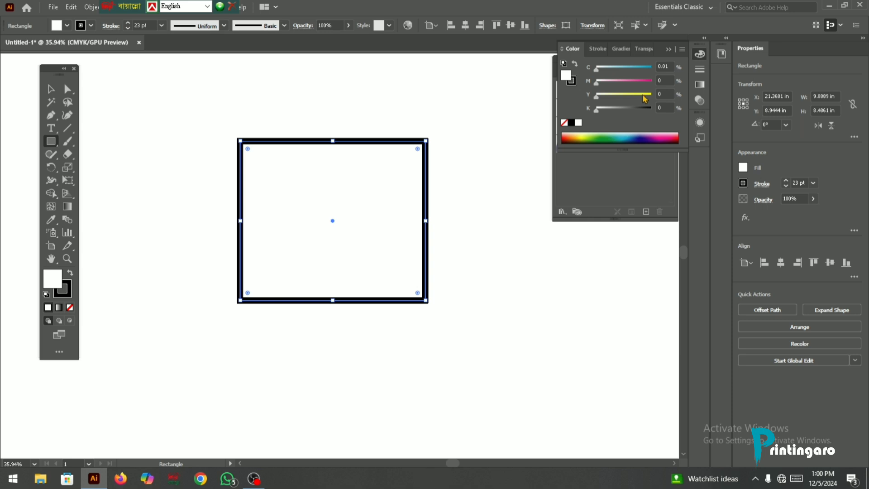
pyautogui.moveTo(643, 95); pyautogui.dragTo(654, 96)
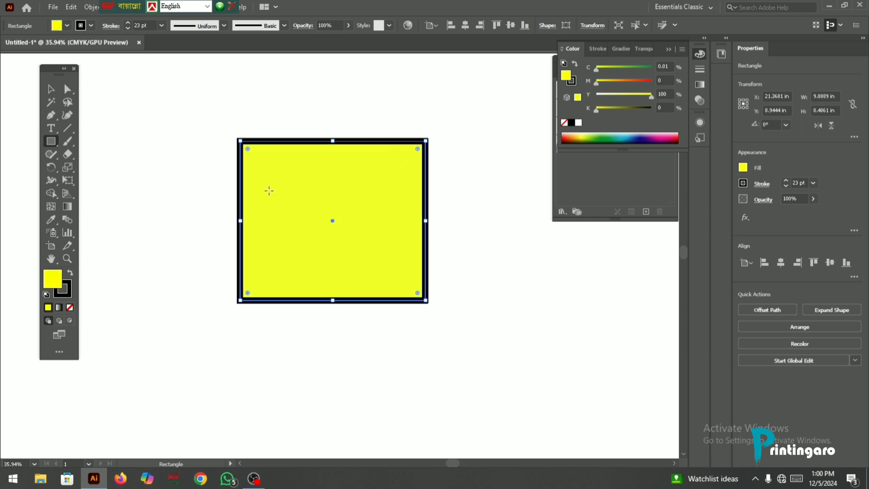
pyautogui.click(51, 89)
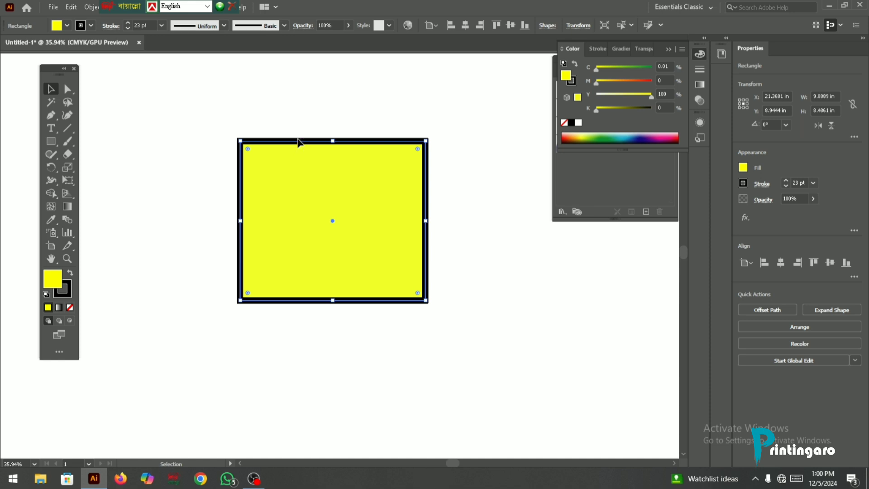
# - Delete the yellow rectangle and paint a rounded closed brush stroke with Fill new brush strokes on
pyautogui.press('Delete')
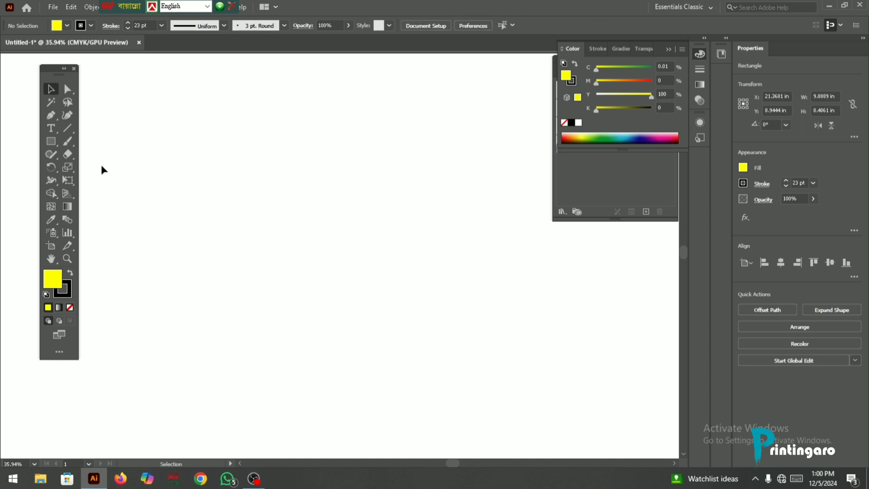
pyautogui.doubleClick(67, 143)
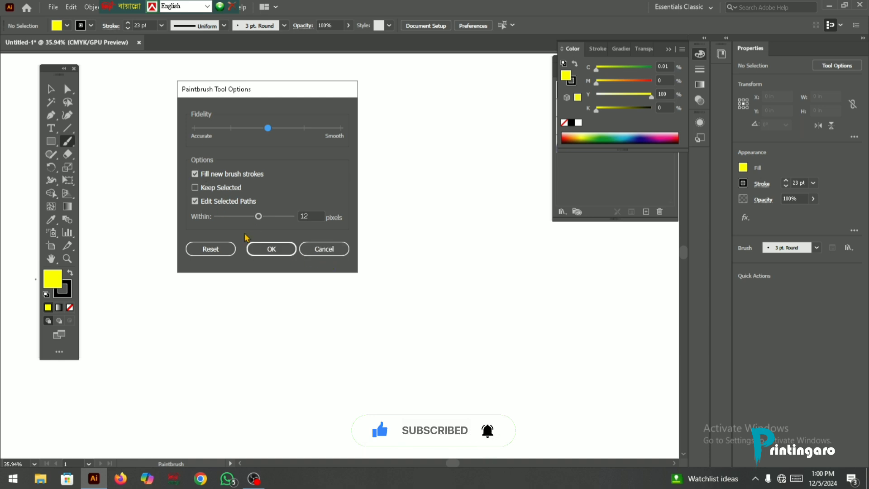
pyautogui.click(272, 248)
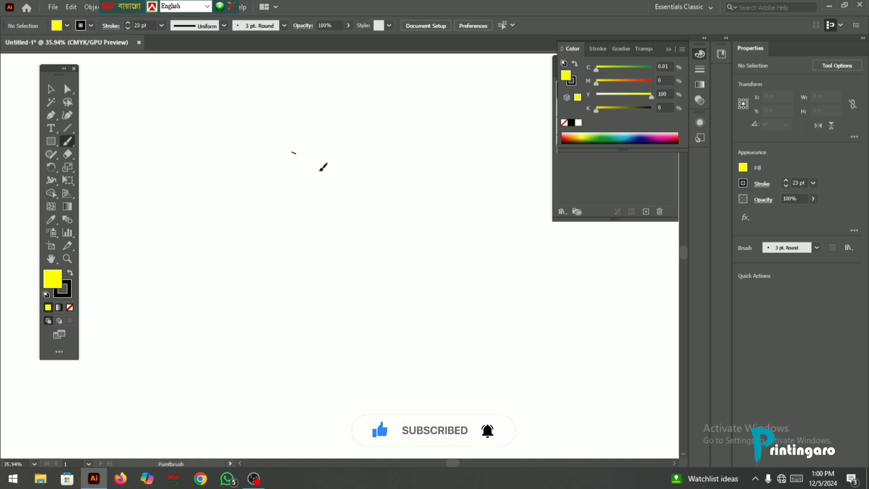
pyautogui.moveTo(320, 170)
pyautogui.mouseDown()
pyautogui.moveTo(238, 293)
pyautogui.moveTo(248, 168)
pyautogui.moveTo(286, 142)
pyautogui.moveTo(317, 169)
pyautogui.mouseUp()
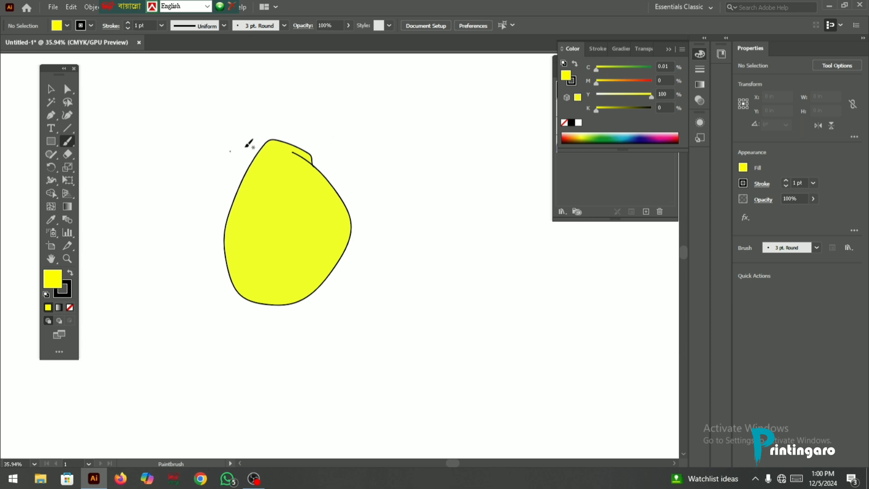
# - Turn off Fill new brush strokes for the Paintbrush and paint a teardrop-shaped loop beside the yellow shape
pyautogui.doubleClick(67, 140)
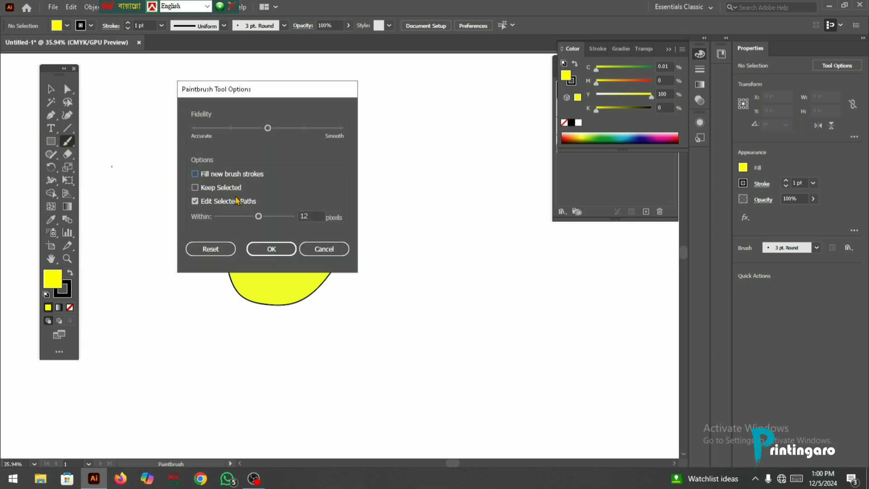
pyautogui.click(271, 248)
pyautogui.moveTo(451, 159)
pyautogui.mouseDown()
pyautogui.moveTo(430, 290)
pyautogui.moveTo(407, 256)
pyautogui.moveTo(454, 155)
pyautogui.mouseUp()
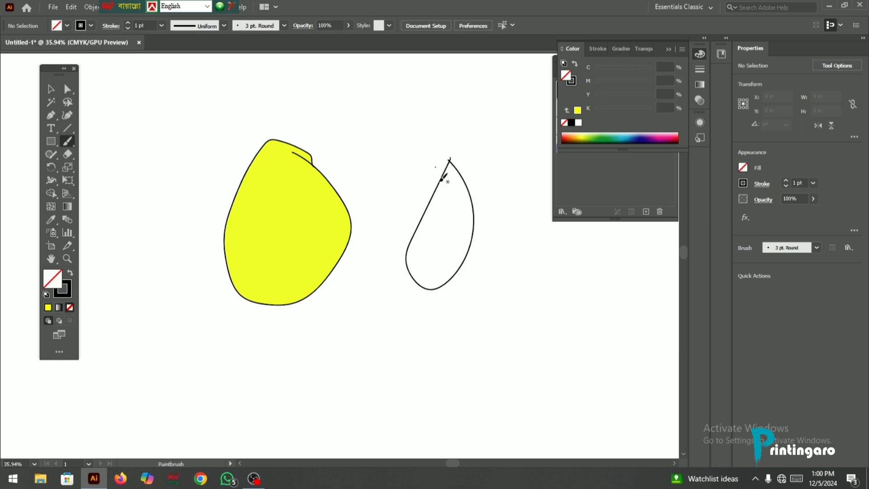
# - Select and delete both the filled and the unfilled painted shapes
pyautogui.click(51, 90)
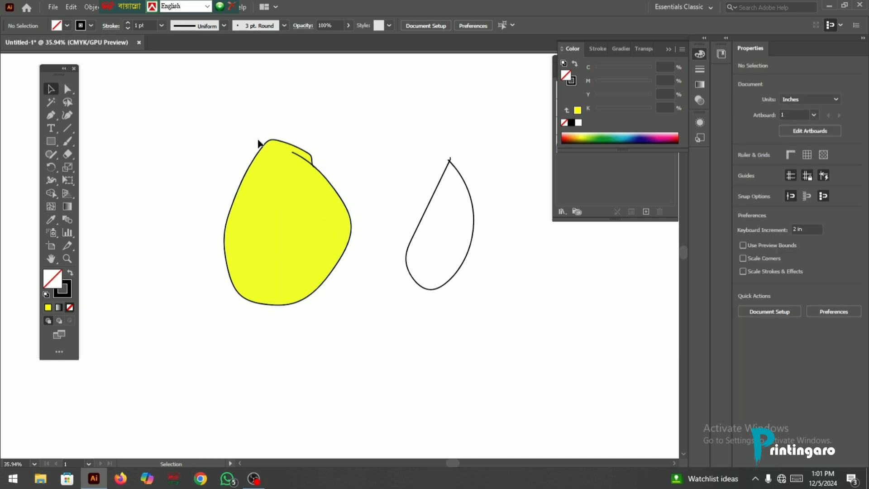
pyautogui.moveTo(221, 124); pyautogui.dragTo(504, 290)
pyautogui.press('Delete')
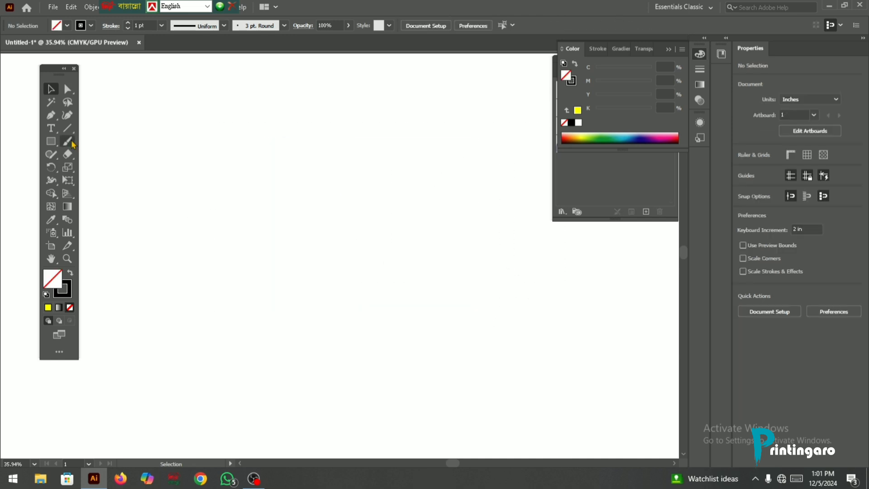
# - Accept the Paintbrush options as they are and paint a curved 1 pt stroke about 2.52 in wide and 11.59 in high
pyautogui.doubleClick(72, 143)
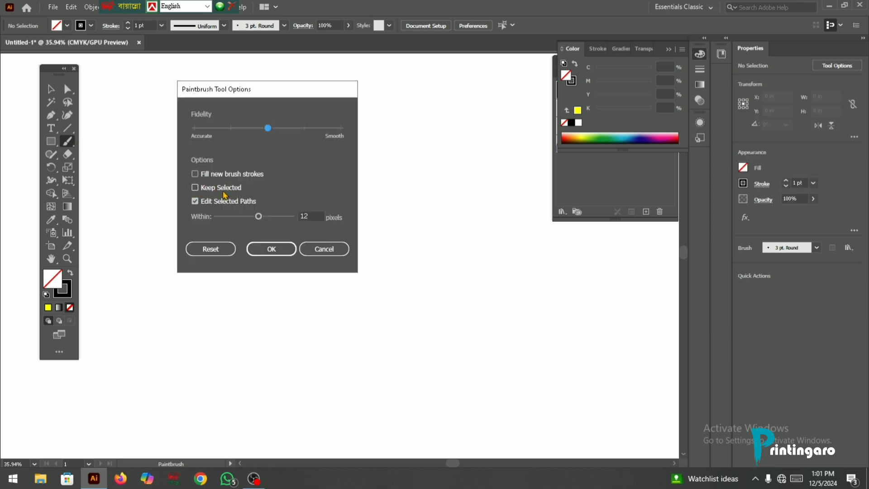
pyautogui.click(268, 245)
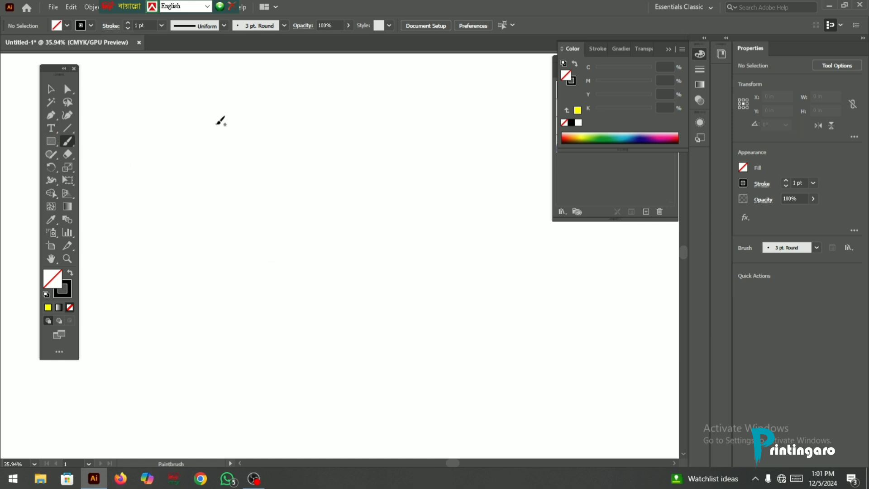
pyautogui.moveTo(217, 124)
pyautogui.mouseDown()
pyautogui.moveTo(265, 228)
pyautogui.moveTo(243, 345)
pyautogui.mouseUp()
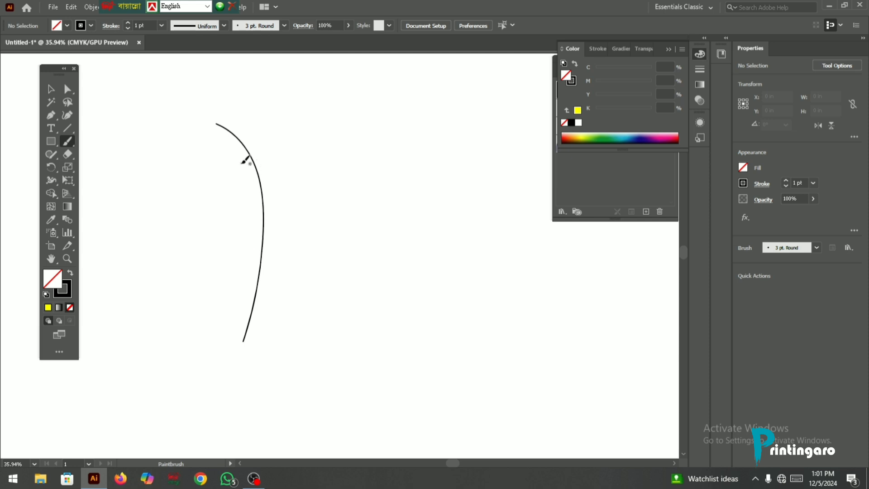
# - Set the curve's stroke weight to 13 pt, and delete the curve
pyautogui.click(50, 89)
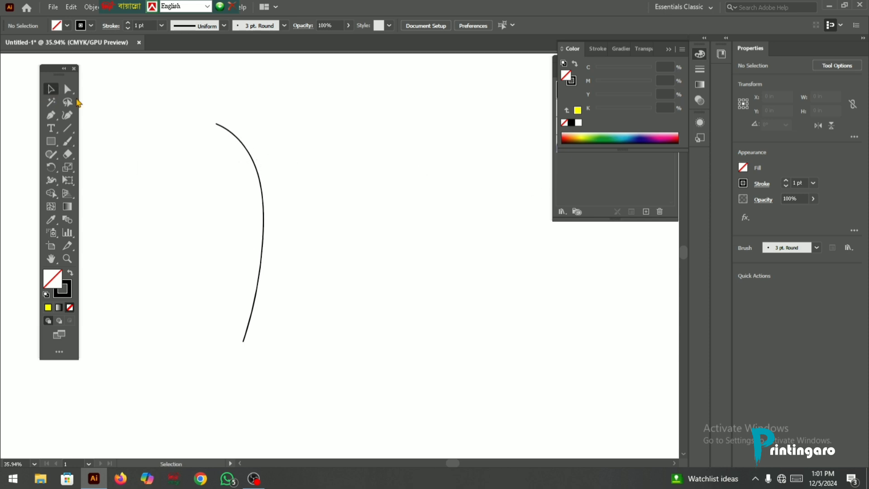
pyautogui.moveTo(191, 113); pyautogui.dragTo(275, 182)
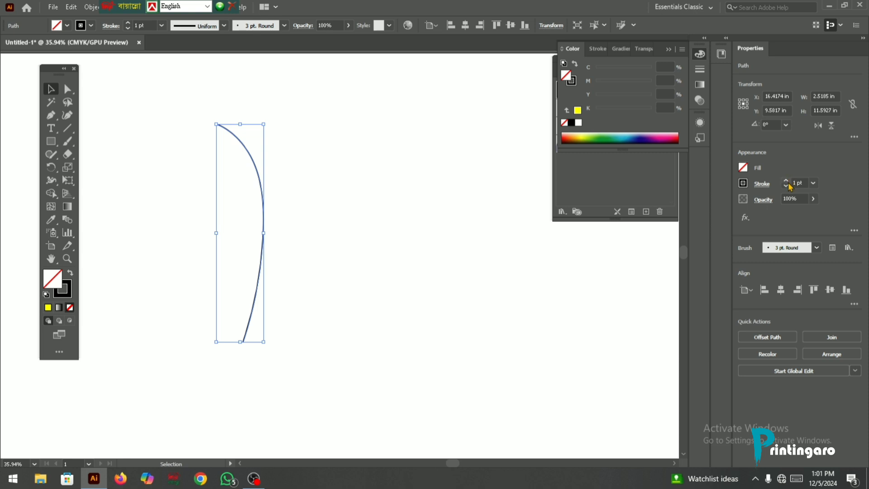
pyautogui.moveTo(788, 184); pyautogui.dragTo(788, 183)
pyautogui.press('Delete')
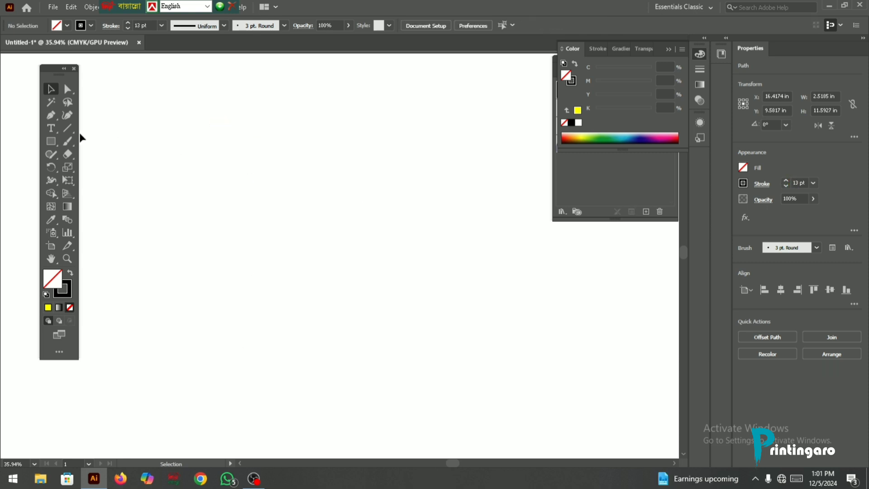
# - Paint two curved 13 pt strokes side by side, each about 12 in high, with Keep Selected off
pyautogui.click(68, 142)
pyautogui.moveTo(189, 129)
pyautogui.mouseDown()
pyautogui.moveTo(267, 186)
pyautogui.moveTo(235, 330)
pyautogui.moveTo(199, 354)
pyautogui.mouseUp()
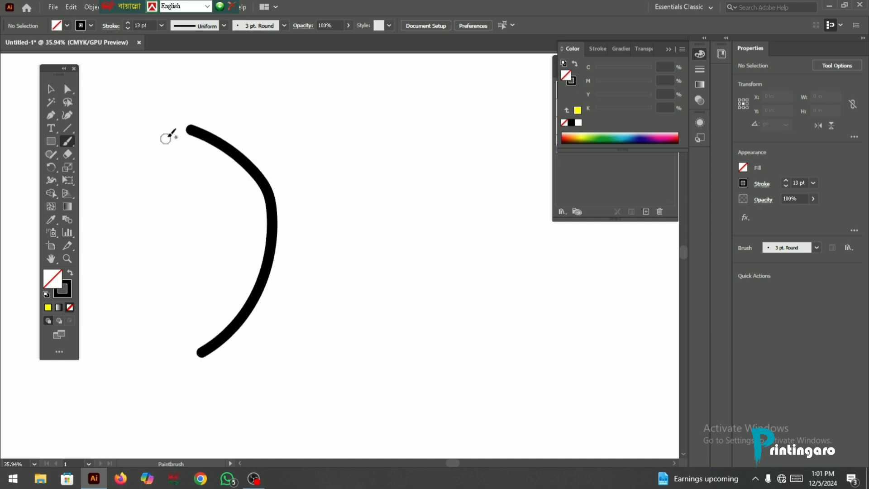
pyautogui.moveTo(240, 121)
pyautogui.mouseDown()
pyautogui.moveTo(288, 156)
pyautogui.moveTo(303, 260)
pyautogui.moveTo(270, 353)
pyautogui.mouseUp()
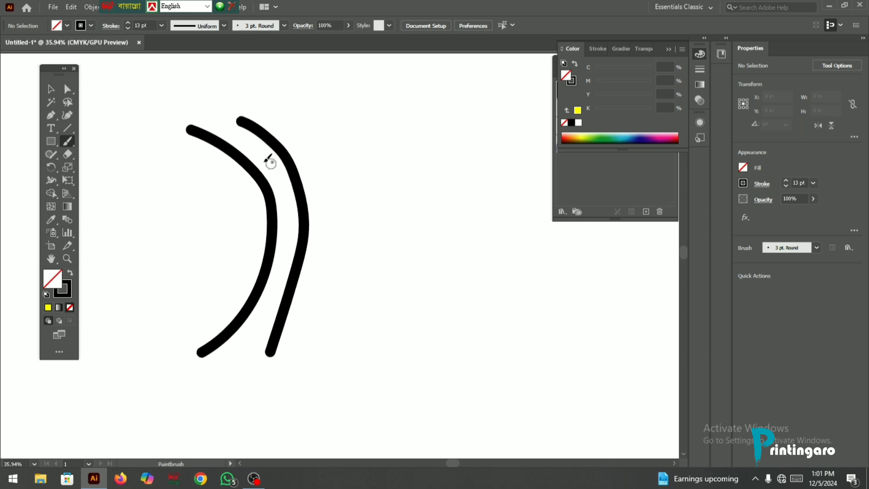
# - Turn on Keep Selected for the Paintbrush and paint two curved strokes about 14.3 in and 14.5 in high beside the existing pair
pyautogui.doubleClick(68, 141)
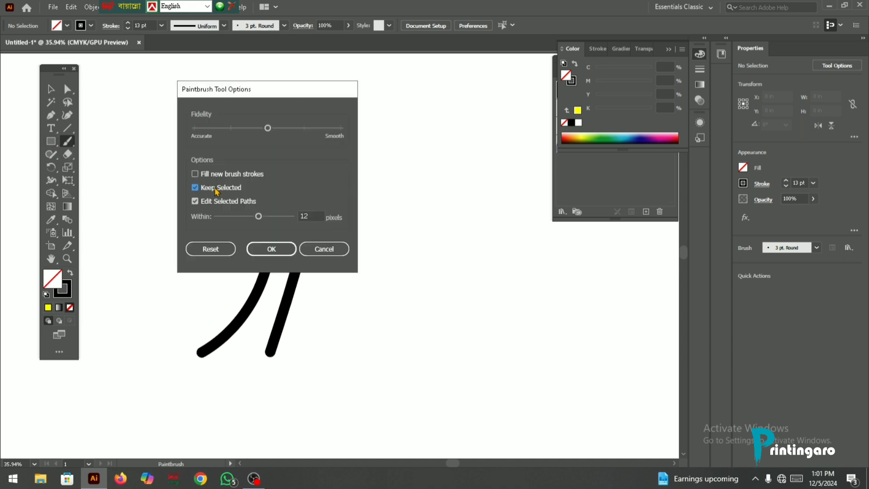
pyautogui.click(271, 249)
pyautogui.moveTo(330, 122); pyautogui.dragTo(369, 181)
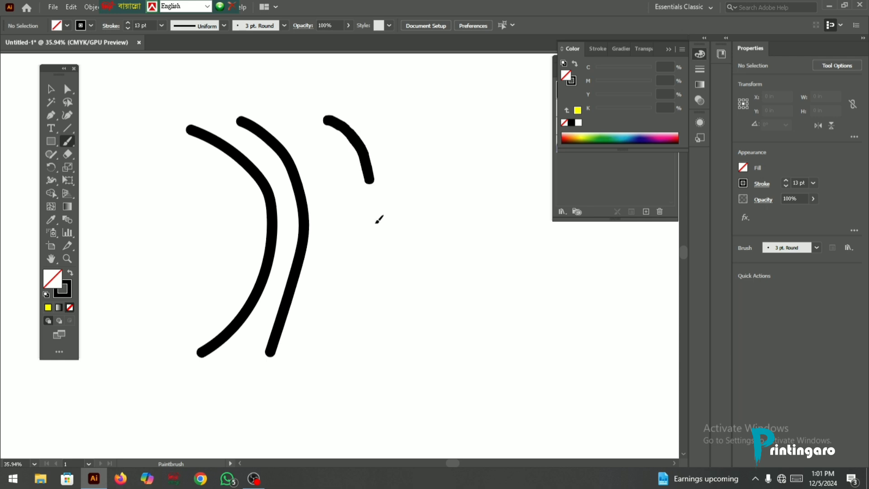
pyautogui.moveTo(379, 219); pyautogui.dragTo(338, 388)
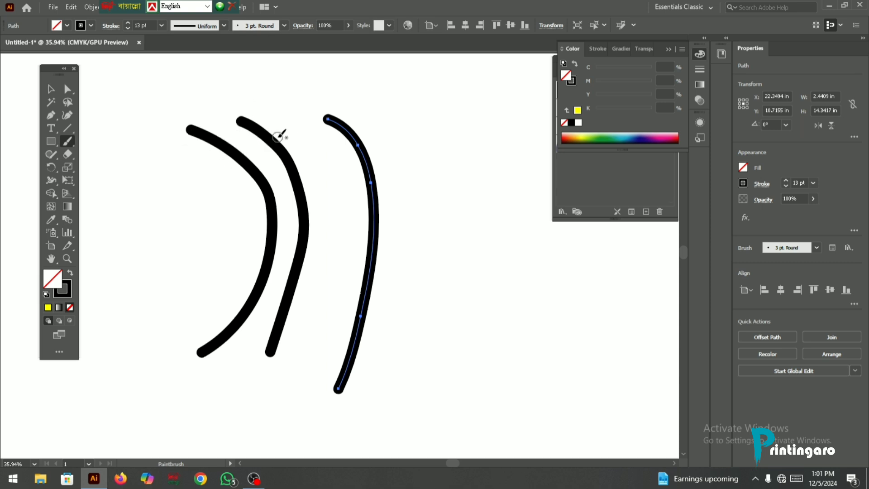
pyautogui.moveTo(367, 112)
pyautogui.mouseDown()
pyautogui.moveTo(404, 170)
pyautogui.moveTo(371, 386)
pyautogui.mouseUp()
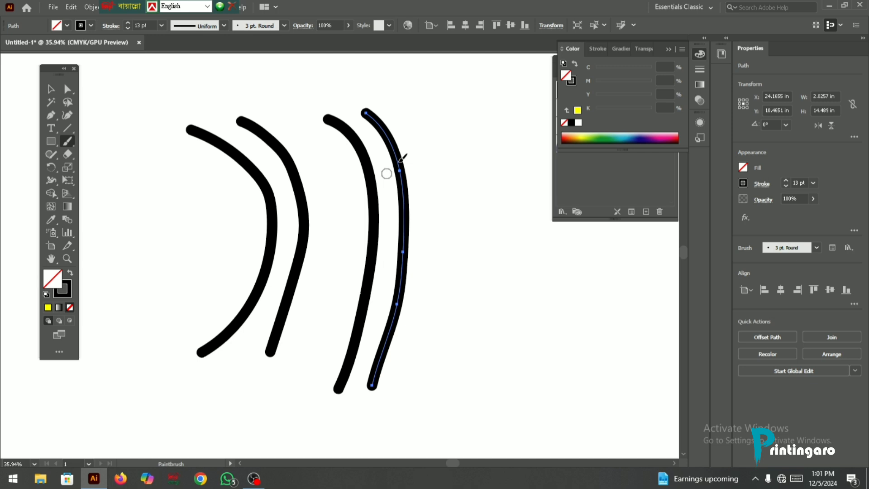
# - Select the first painted stroke, and paint a fifth stroke about 1.38 in wide and 11.03 in high with Keep Selected left on
pyautogui.click(51, 89)
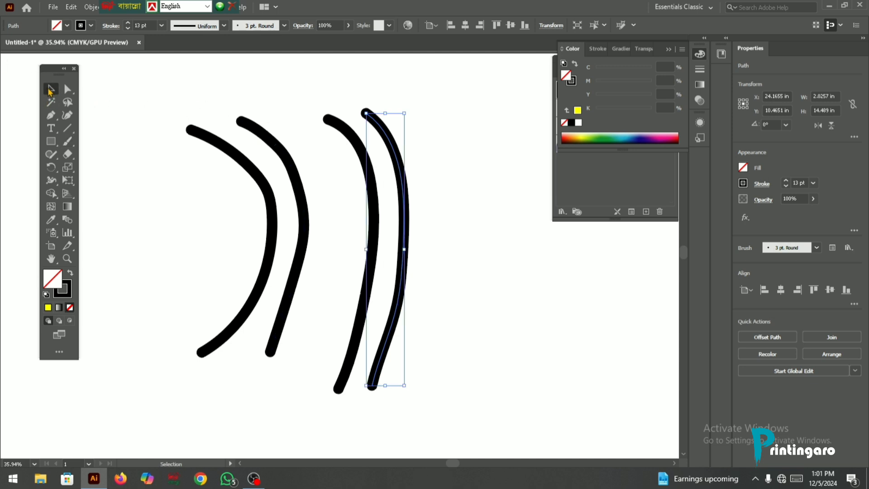
pyautogui.moveTo(172, 103); pyautogui.dragTo(224, 159)
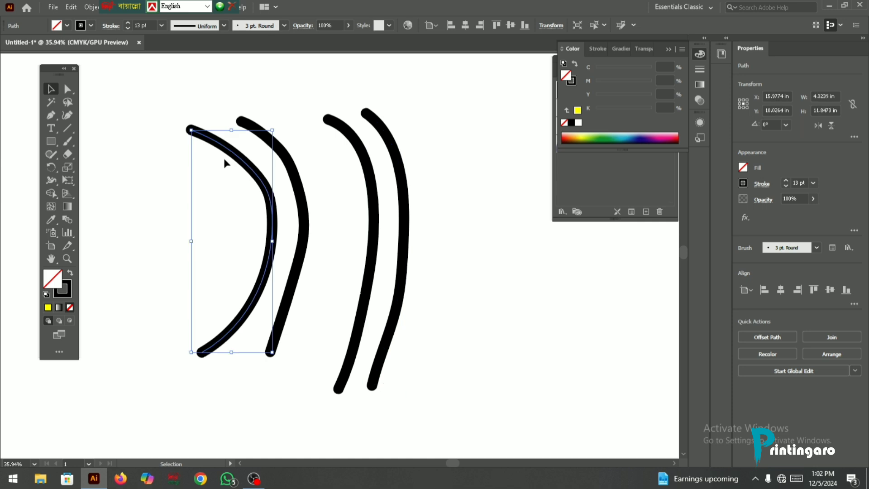
pyautogui.doubleClick(72, 141)
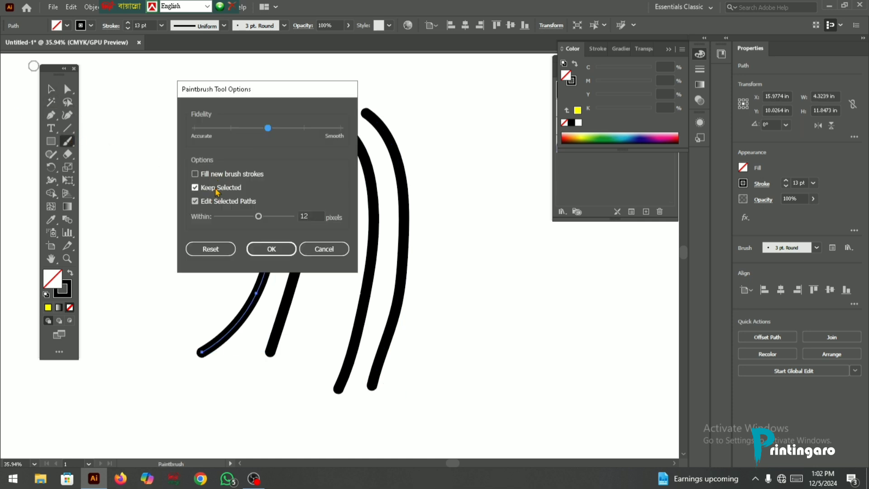
pyautogui.click(294, 244)
pyautogui.moveTo(433, 121); pyautogui.dragTo(460, 330)
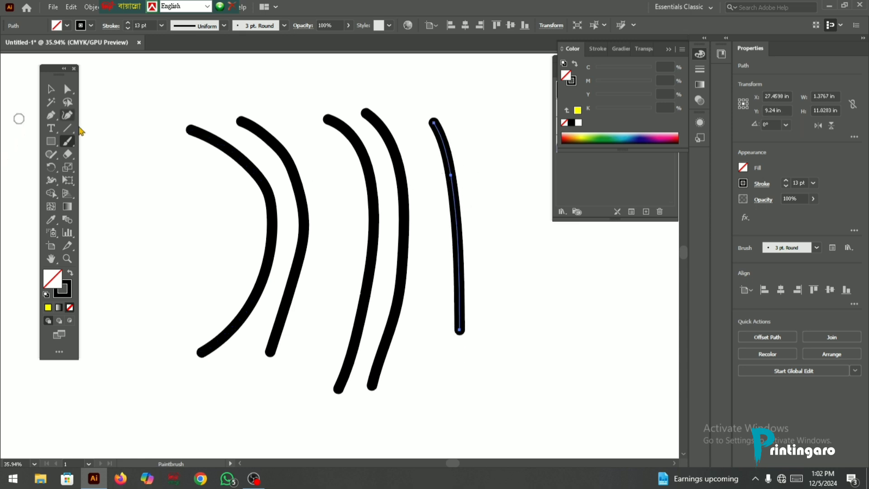
# - Turn off Keep Selected for the Paintbrush and paint two more curved strokes beyond the fifth one
pyautogui.doubleClick(68, 142)
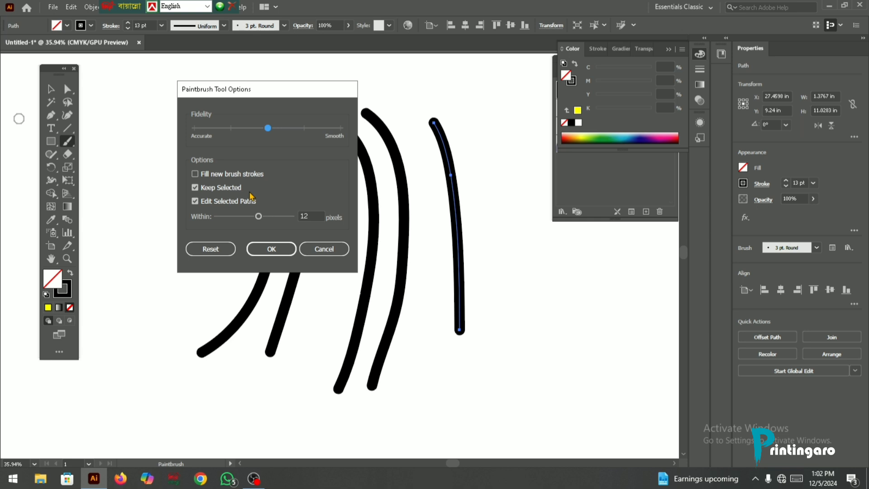
pyautogui.click(207, 187)
pyautogui.click(271, 249)
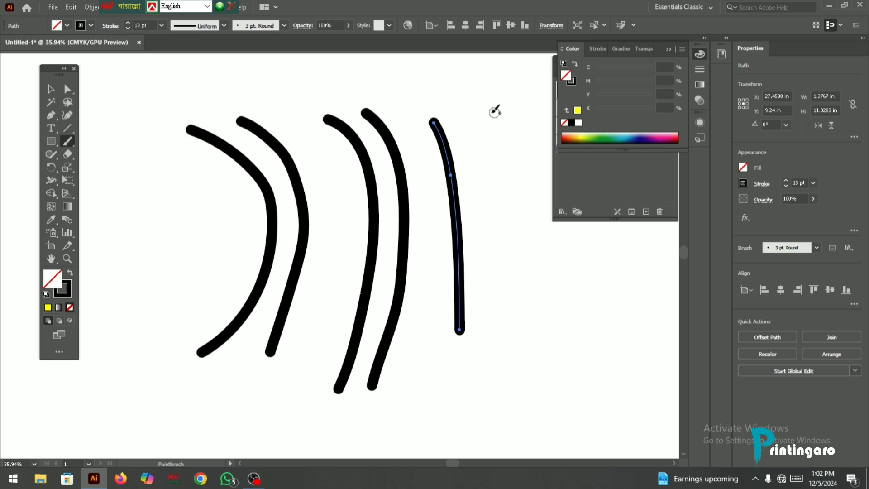
pyautogui.moveTo(485, 112)
pyautogui.mouseDown()
pyautogui.moveTo(519, 252)
pyautogui.moveTo(504, 331)
pyautogui.mouseUp()
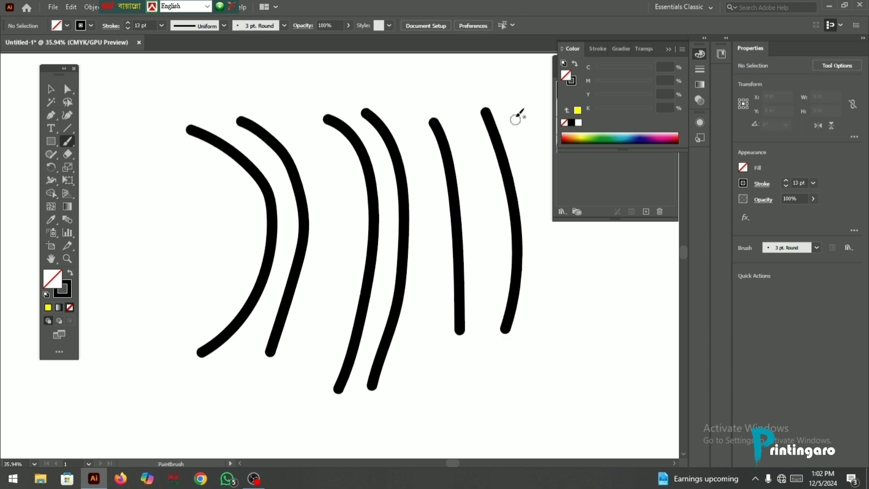
pyautogui.moveTo(517, 117); pyautogui.dragTo(557, 242)
pyautogui.moveTo(562, 297); pyautogui.dragTo(561, 335)
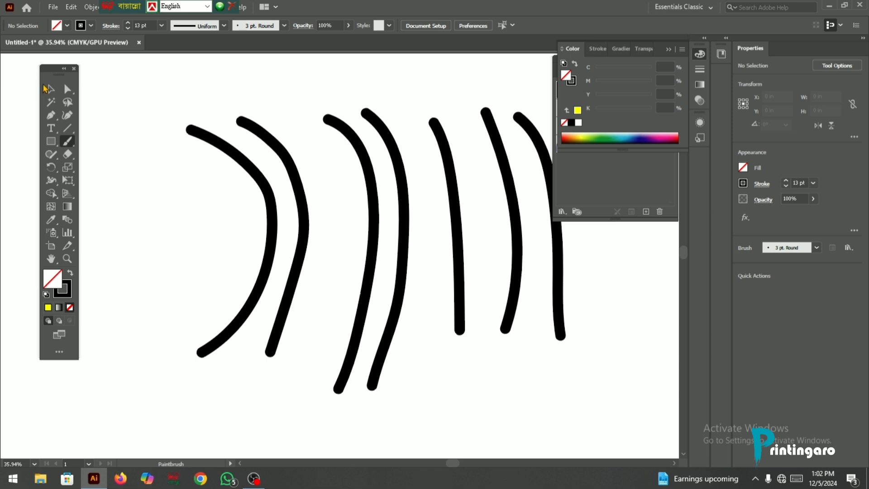
# - Select and delete all the painted strokes
pyautogui.click(51, 89)
pyautogui.moveTo(111, 122); pyautogui.dragTo(607, 253)
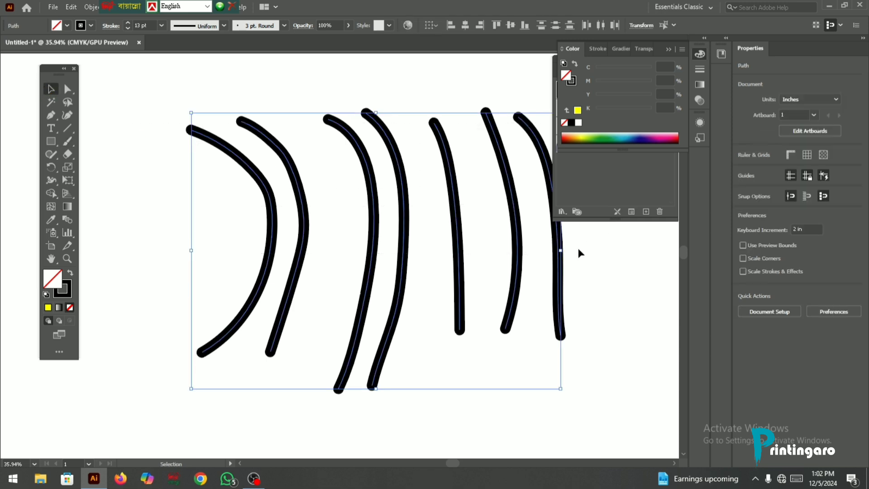
pyautogui.press('Delete')
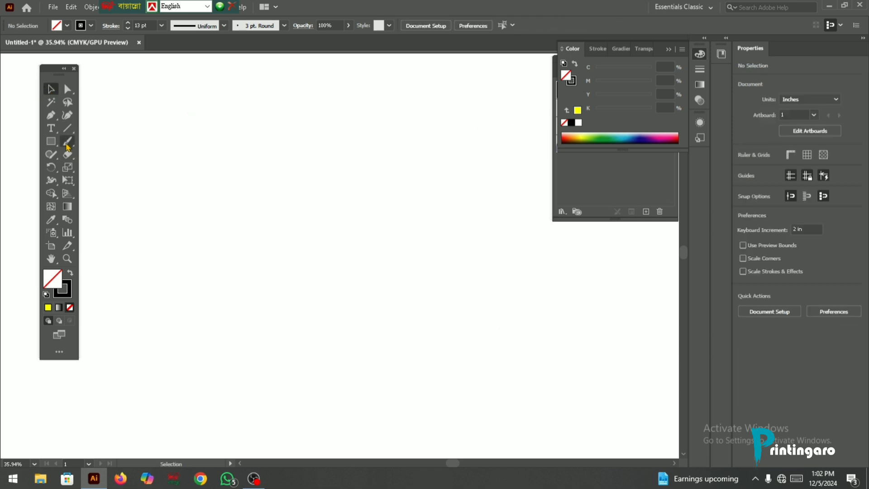
# - Turn Keep Selected back on for the Paintbrush and paint a bent stroke about 5.21 in wide and 13.13 in high
pyautogui.click(67, 141)
pyautogui.doubleClick(67, 144)
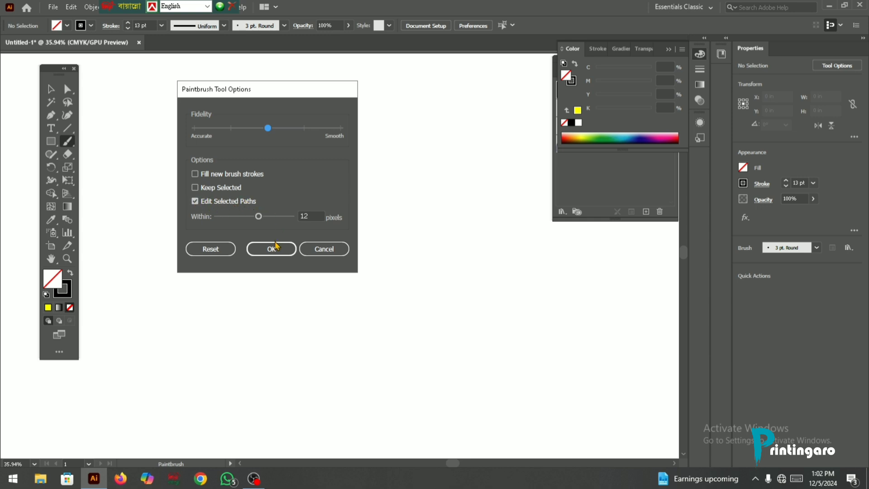
pyautogui.click(208, 188)
pyautogui.click(273, 248)
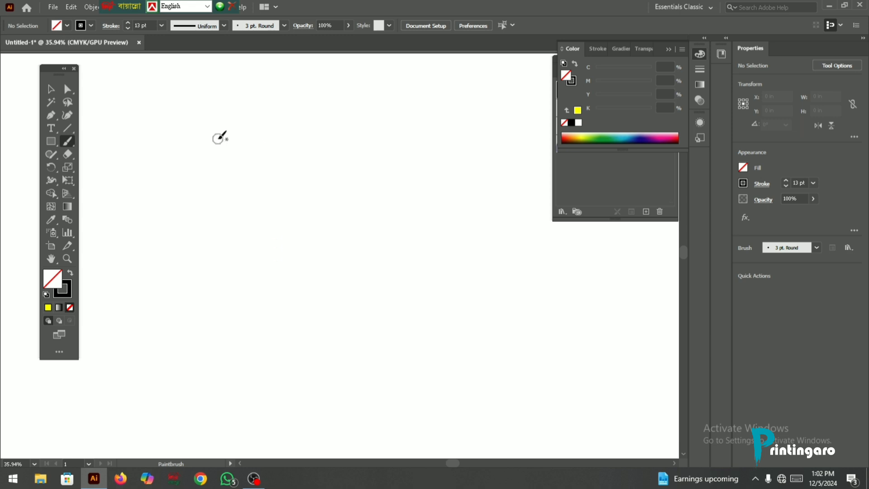
pyautogui.moveTo(216, 138)
pyautogui.mouseDown()
pyautogui.moveTo(278, 192)
pyautogui.moveTo(282, 420)
pyautogui.mouseUp()
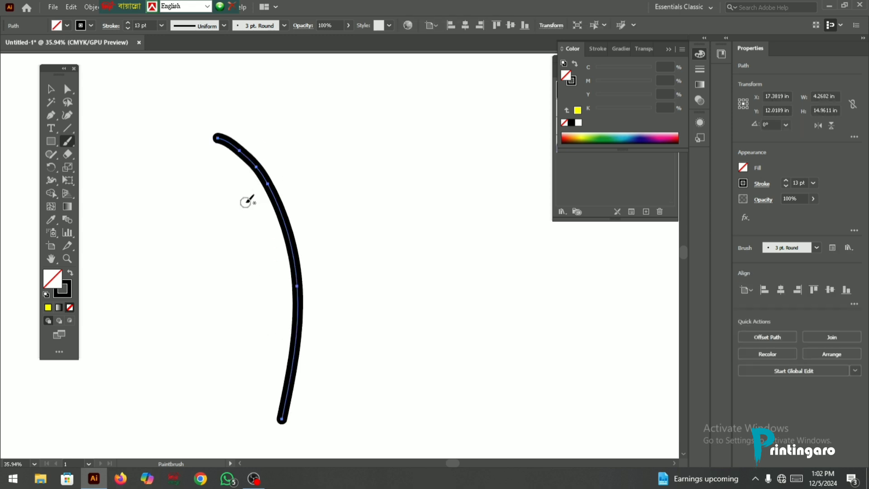
pyautogui.hotkey('ctrl', 'z')
pyautogui.moveTo(205, 135)
pyautogui.mouseDown()
pyautogui.moveTo(232, 150)
pyautogui.moveTo(260, 218)
pyautogui.moveTo(249, 271)
pyautogui.moveTo(302, 383)
pyautogui.mouseUp()
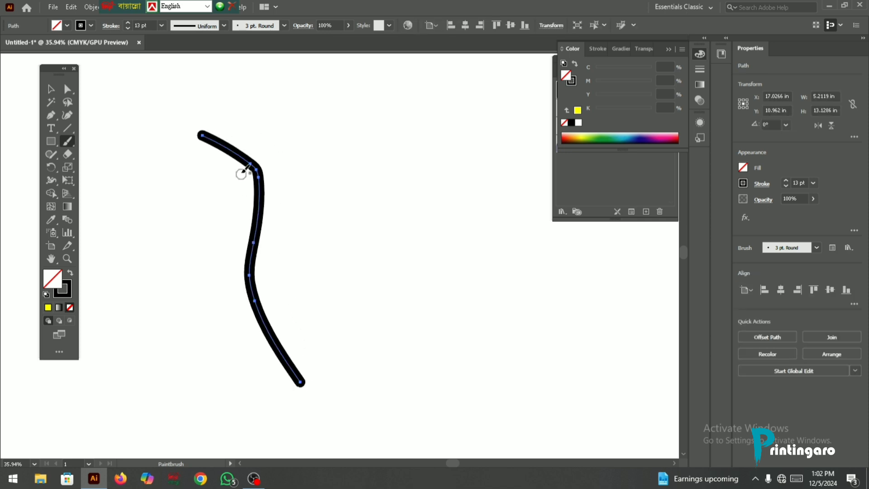
# - Redraw the selected bent stroke twice with Edit Selected Paths on, to about 4.20 by 14.24 in and about 11.60 by 16.95 in
pyautogui.doubleClick(67, 141)
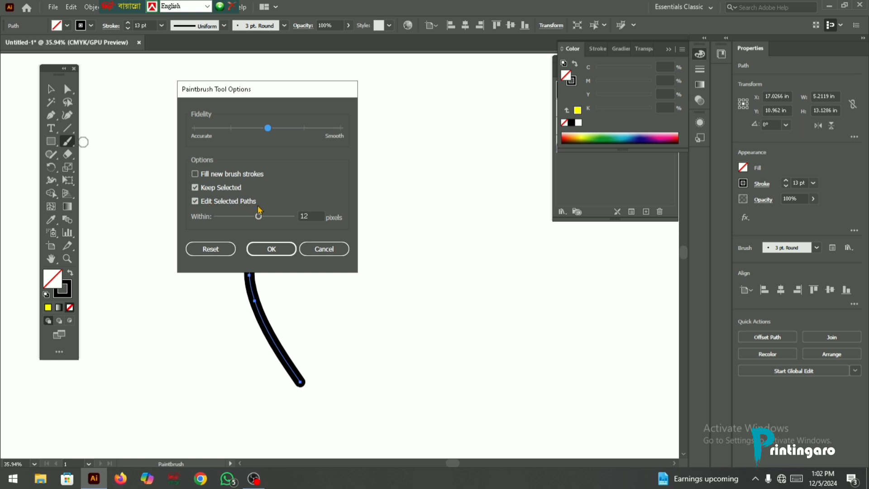
pyautogui.click(280, 250)
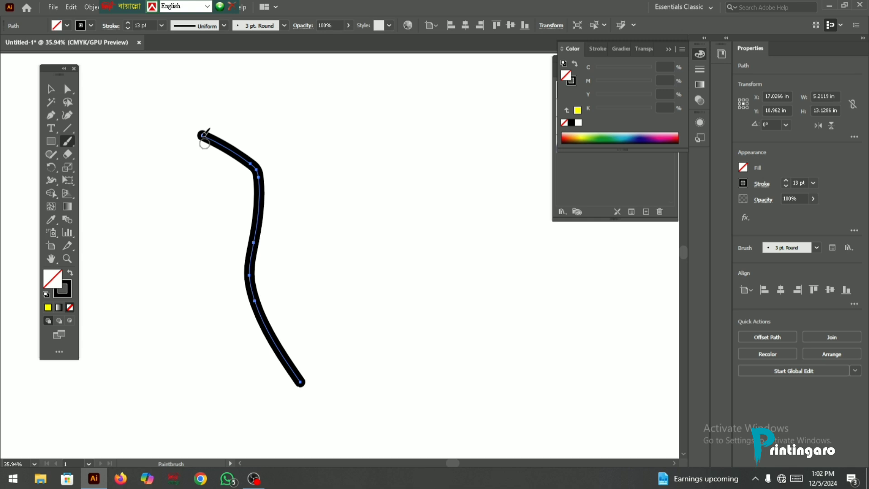
pyautogui.moveTo(203, 136)
pyautogui.mouseDown()
pyautogui.moveTo(220, 225)
pyautogui.moveTo(283, 397)
pyautogui.mouseUp()
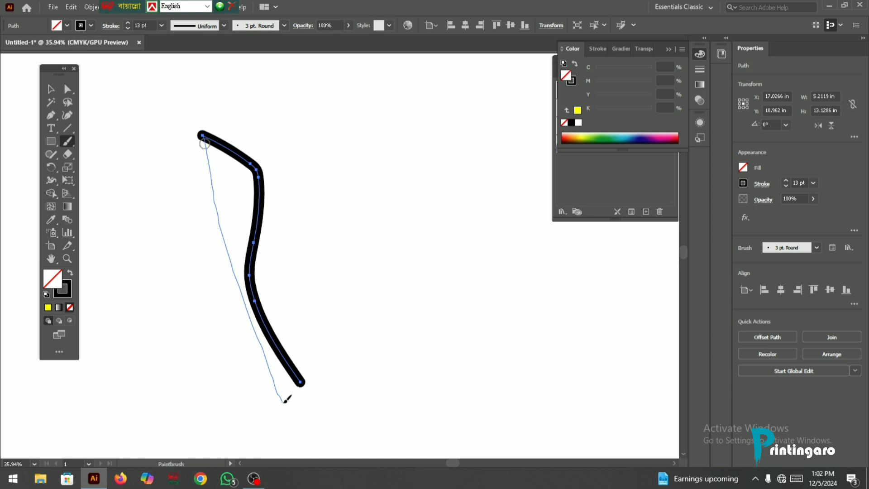
pyautogui.moveTo(284, 401); pyautogui.dragTo(286, 401)
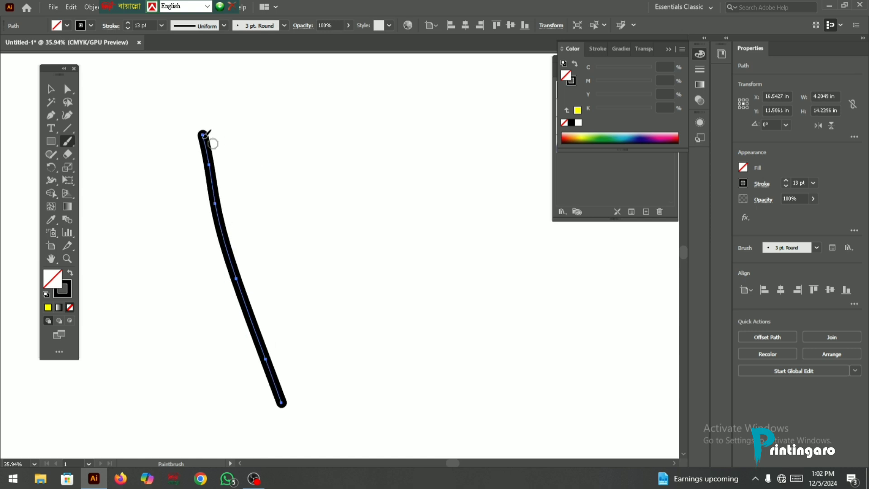
pyautogui.moveTo(211, 143)
pyautogui.mouseDown()
pyautogui.moveTo(251, 220)
pyautogui.moveTo(420, 452)
pyautogui.mouseUp()
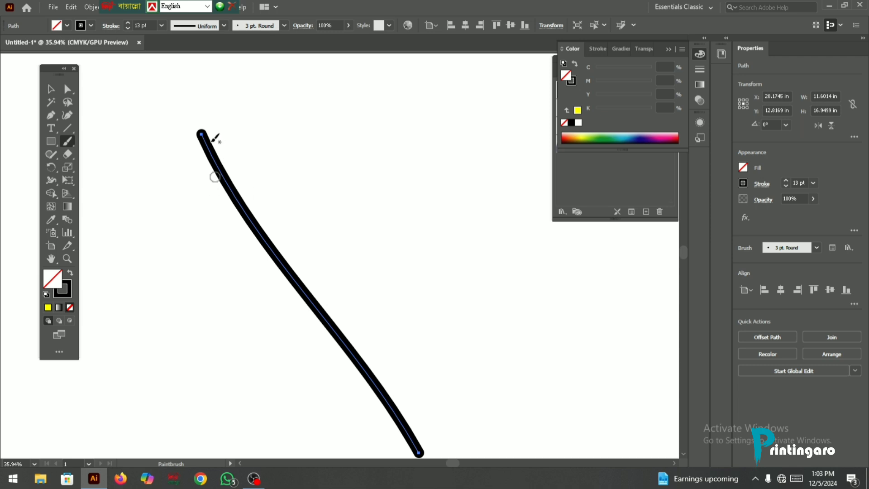
# - Undo a trial stroke painted near the selected one, and redraw the selected stroke to about 10.36 in wide and 18.24 in high
pyautogui.scroll(-3, 213, 138)
pyautogui.moveTo(196, 76); pyautogui.dragTo(357, 374)
pyautogui.press('ctrl')
pyautogui.hotkey('ctrl', 'z')
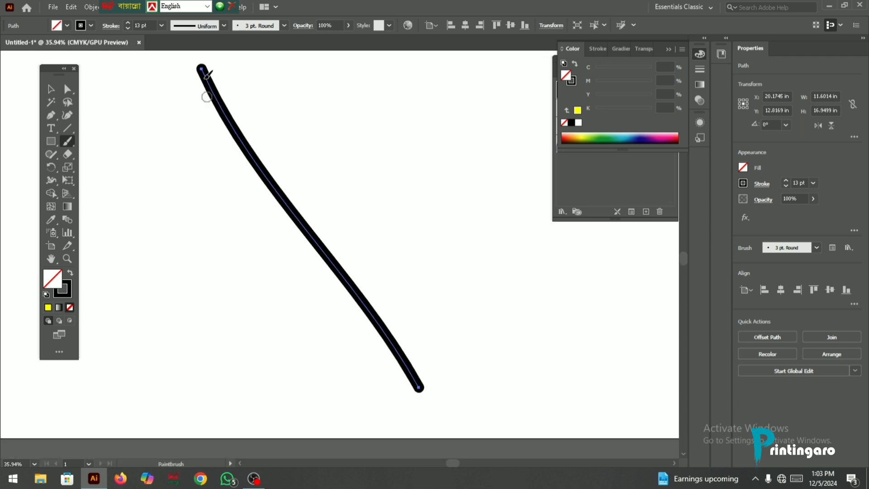
pyautogui.moveTo(202, 68)
pyautogui.mouseDown()
pyautogui.moveTo(278, 241)
pyautogui.moveTo(396, 412)
pyautogui.mouseUp()
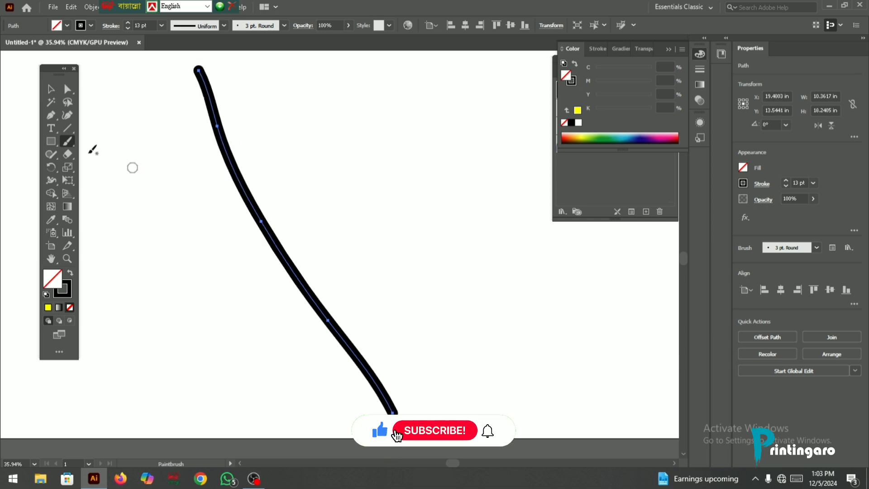
# - Set the Paintbrush's Edit Selected Paths distance to 16 pixels and paint a separate stroke about 5.17 in wide and 10.97 in high
pyautogui.doubleClick(66, 146)
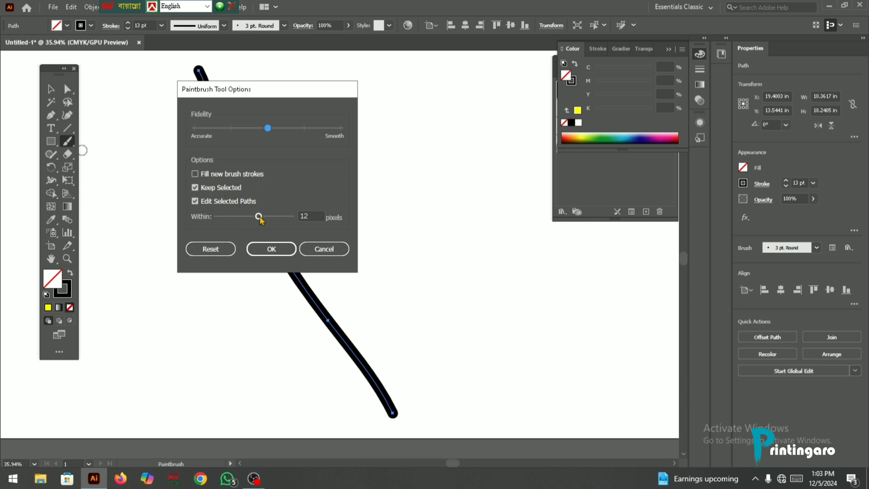
pyautogui.moveTo(258, 219); pyautogui.dragTo(276, 219)
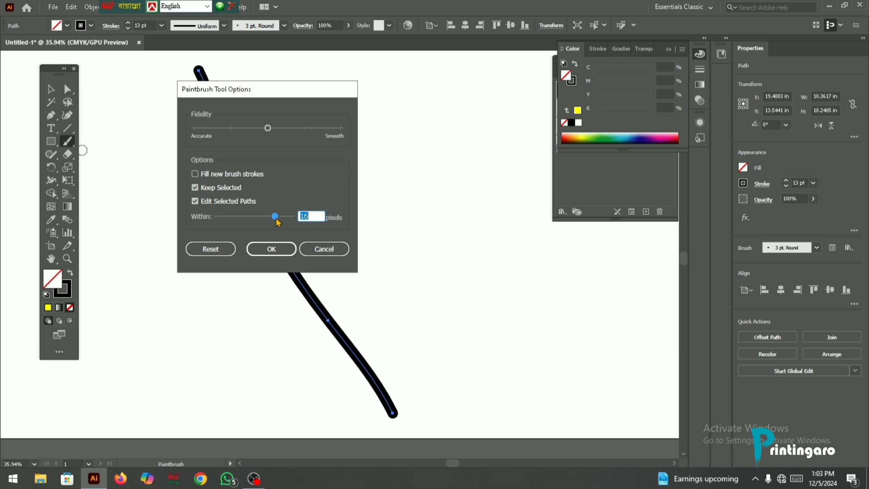
pyautogui.click(276, 249)
pyautogui.moveTo(388, 118); pyautogui.dragTo(486, 326)
pyautogui.scroll(2, 338, 198)
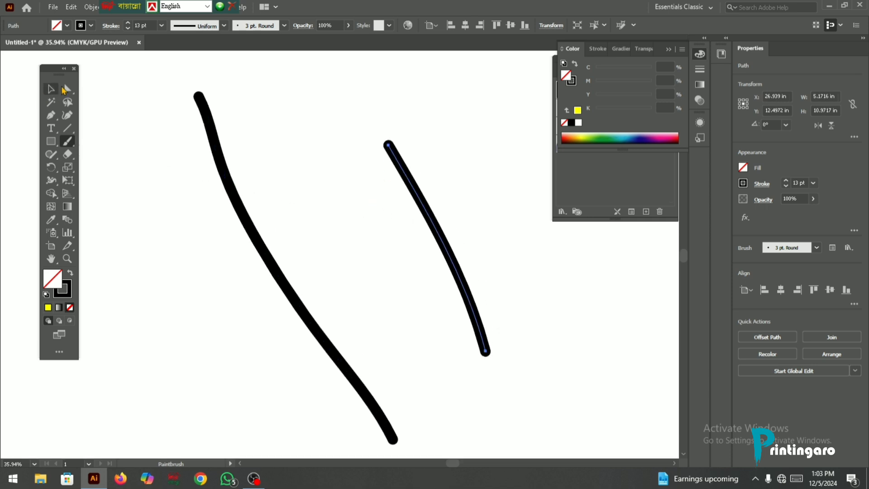
# - Select both painted strokes and delete them
pyautogui.click(51, 90)
pyautogui.moveTo(181, 125)
pyautogui.mouseDown()
pyautogui.moveTo(394, 203)
pyautogui.moveTo(390, 215)
pyautogui.moveTo(427, 217)
pyautogui.mouseUp()
pyautogui.press('Delete')
# - Reset the Paintbrush options to their defaults and turn Keep Selected back on
pyautogui.doubleClick(68, 141)
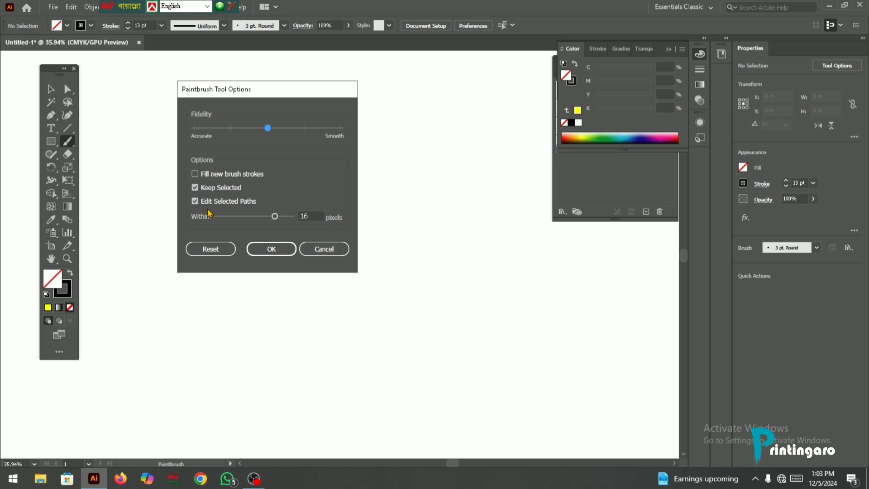
pyautogui.click(221, 247)
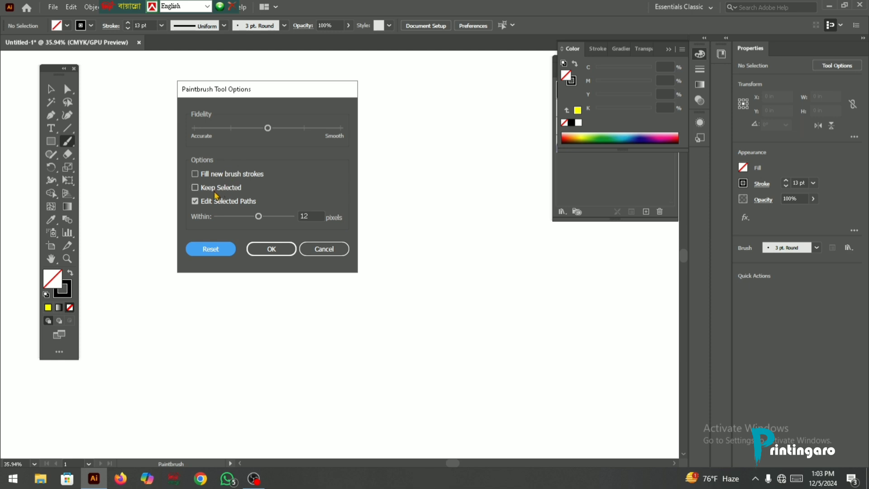
pyautogui.click(199, 191)
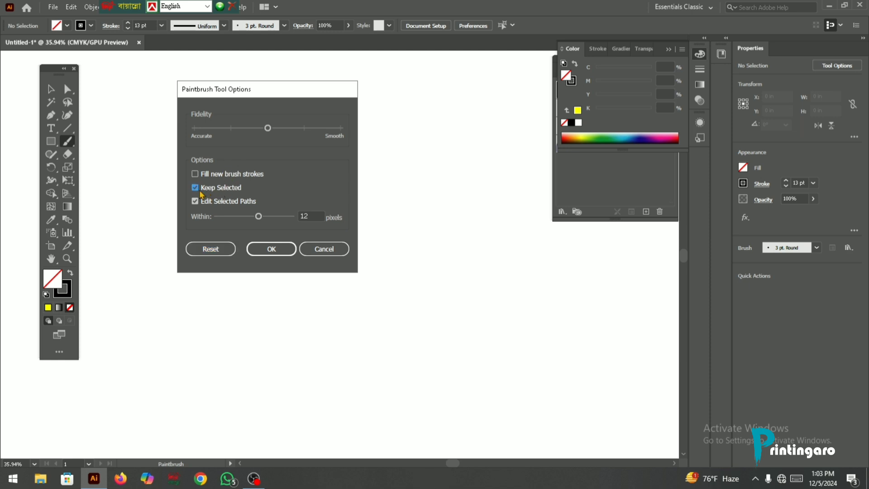
pyautogui.click(274, 250)
pyautogui.doubleClick(70, 144)
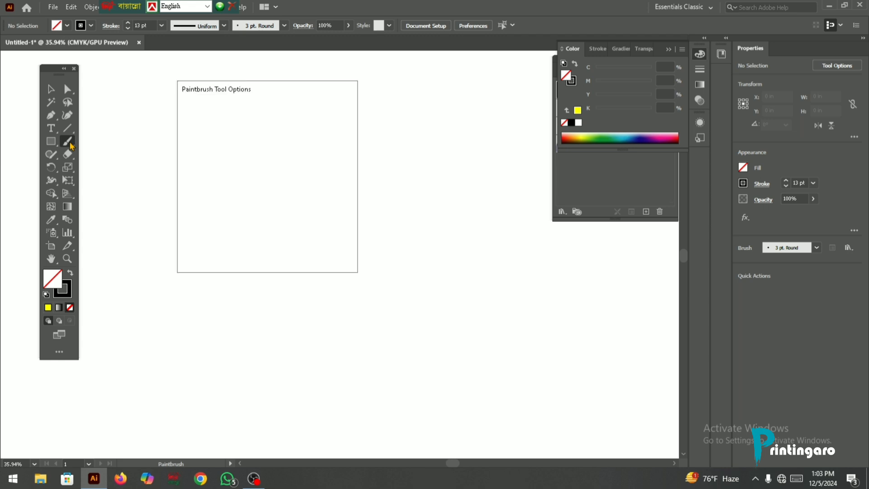
pyautogui.moveTo(236, 93)
pyautogui.mouseDown()
pyautogui.moveTo(237, 102)
pyautogui.moveTo(258, 108)
pyautogui.mouseUp()
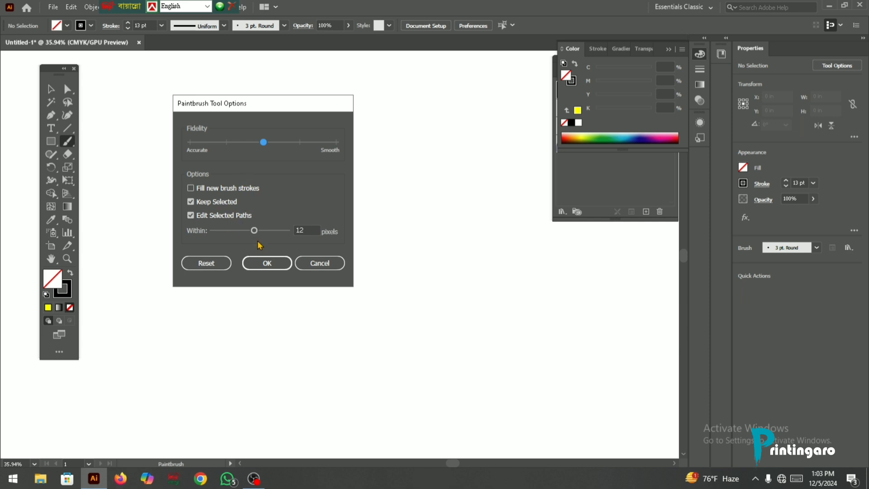
pyautogui.click(261, 262)
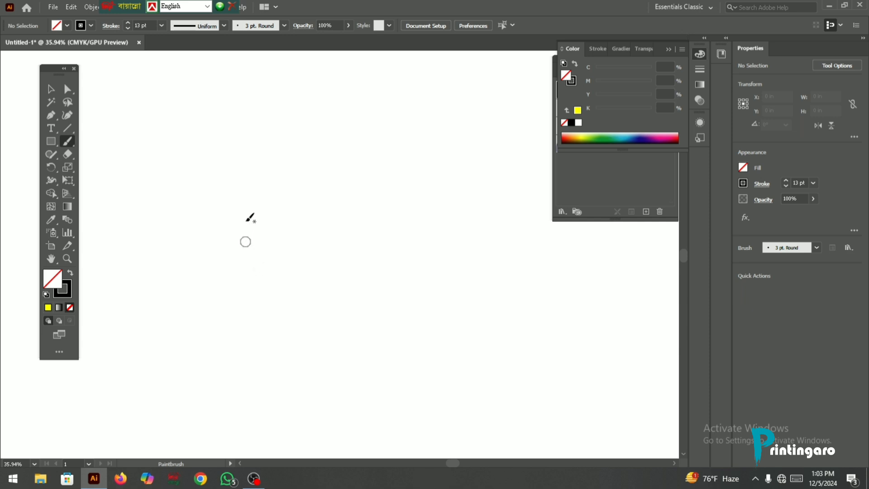
# - Collapse the Color panel covering the brush list, and reopen the Brushes panel floating over the canvas
pyautogui.click(668, 51)
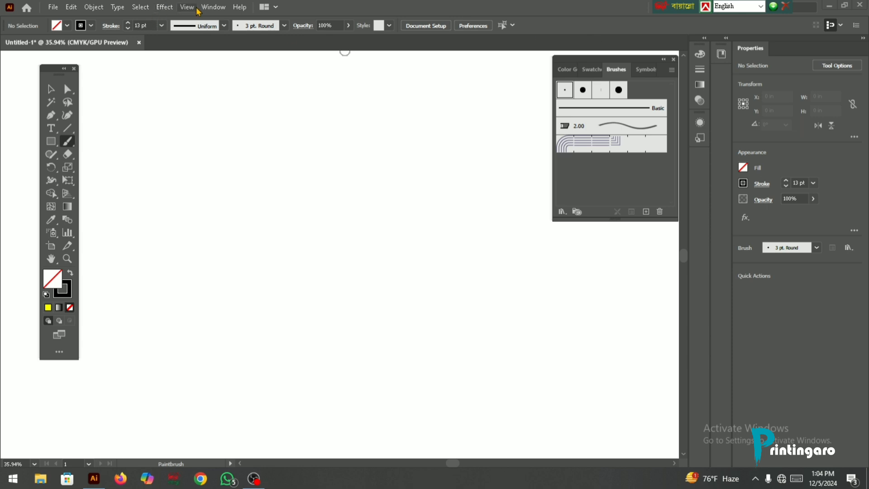
pyautogui.click(211, 7)
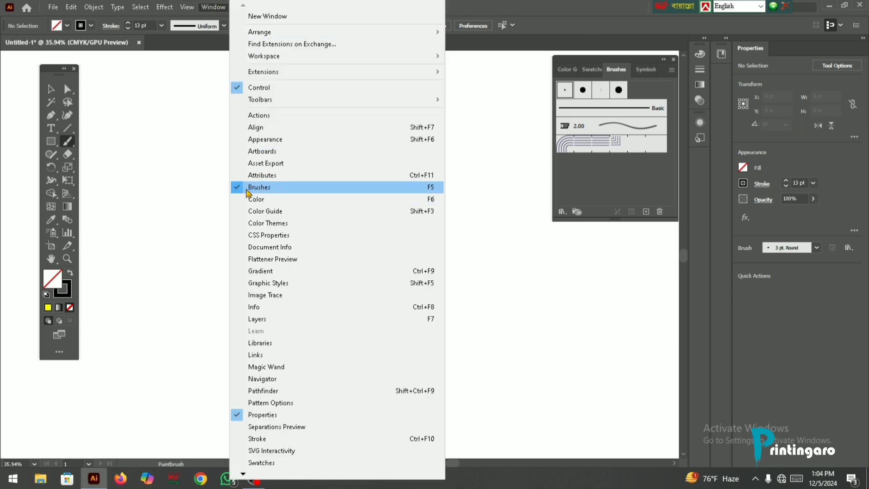
pyautogui.click(264, 189)
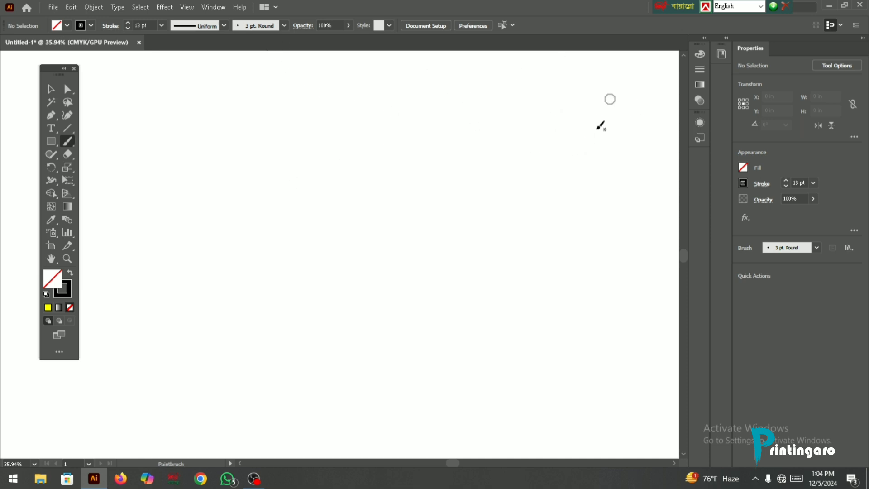
pyautogui.click(213, 7)
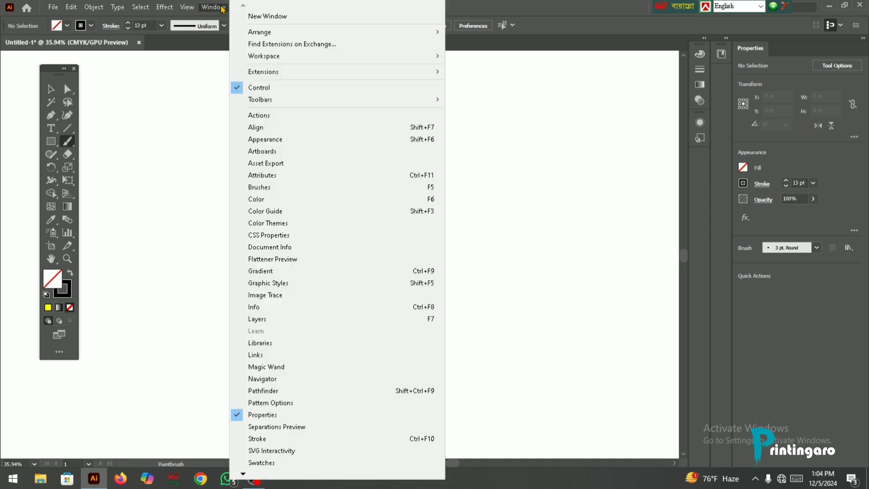
pyautogui.click(262, 188)
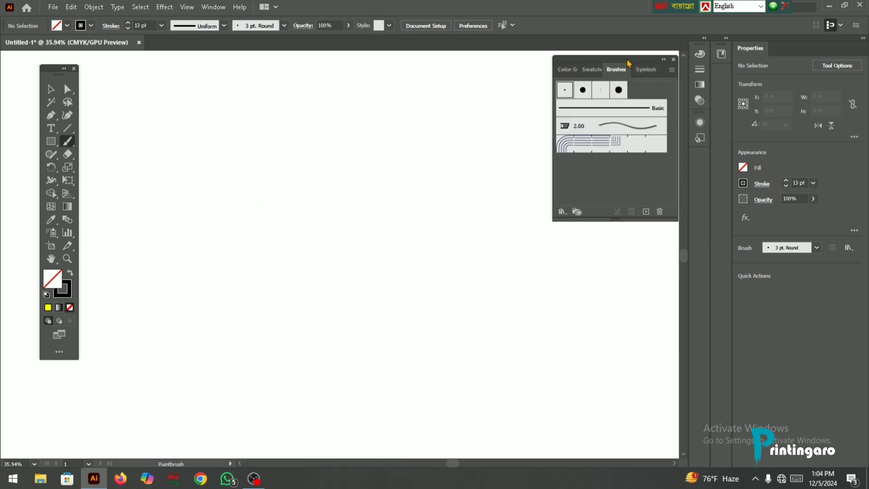
pyautogui.moveTo(629, 63); pyautogui.dragTo(552, 76)
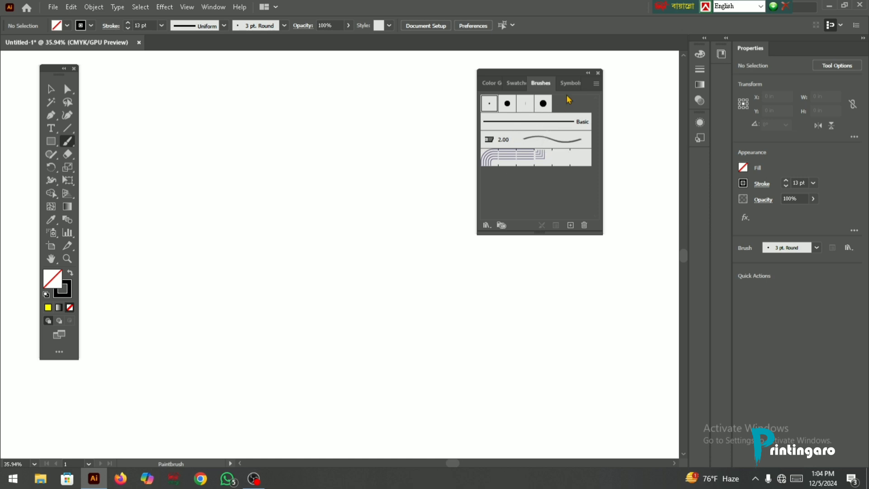
pyautogui.moveTo(573, 77); pyautogui.dragTo(623, 75)
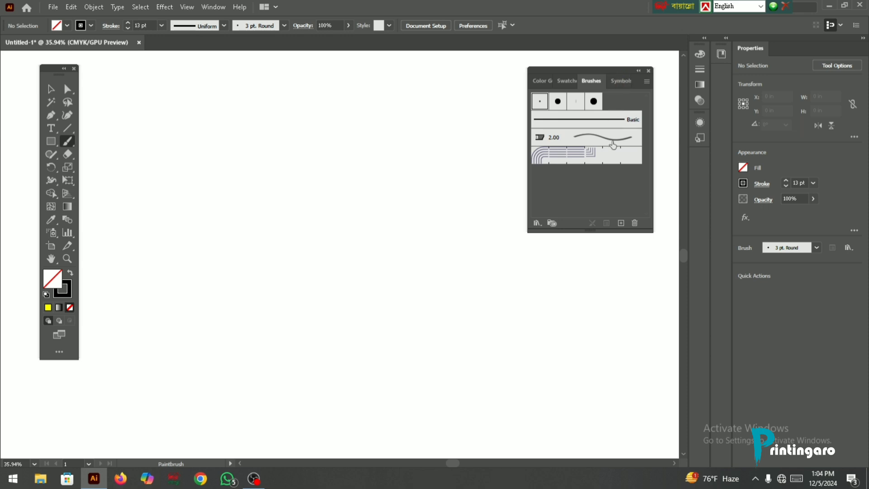
# - Create a new Calligraphic Brush with a 0° angle, 100% roundness and 9 pt size
pyautogui.click(622, 223)
pyautogui.moveTo(443, 194); pyautogui.dragTo(460, 132)
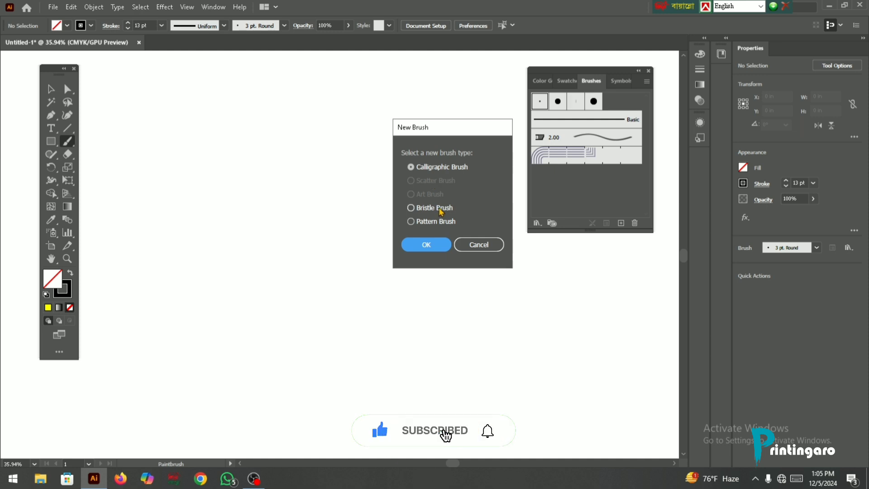
pyautogui.click(433, 170)
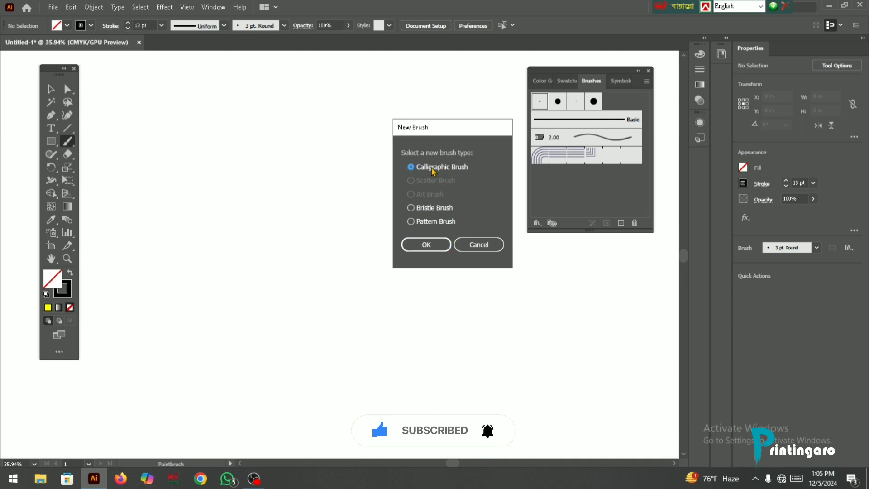
pyautogui.click(421, 250)
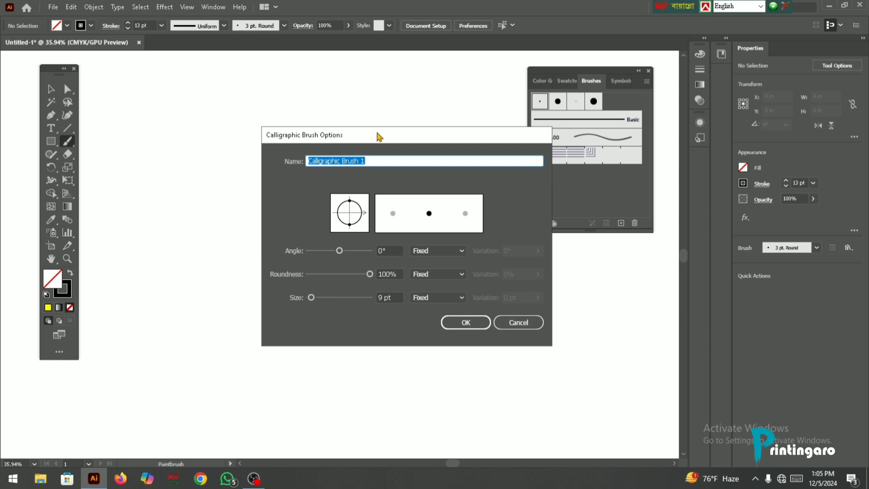
pyautogui.moveTo(379, 137); pyautogui.dragTo(388, 152)
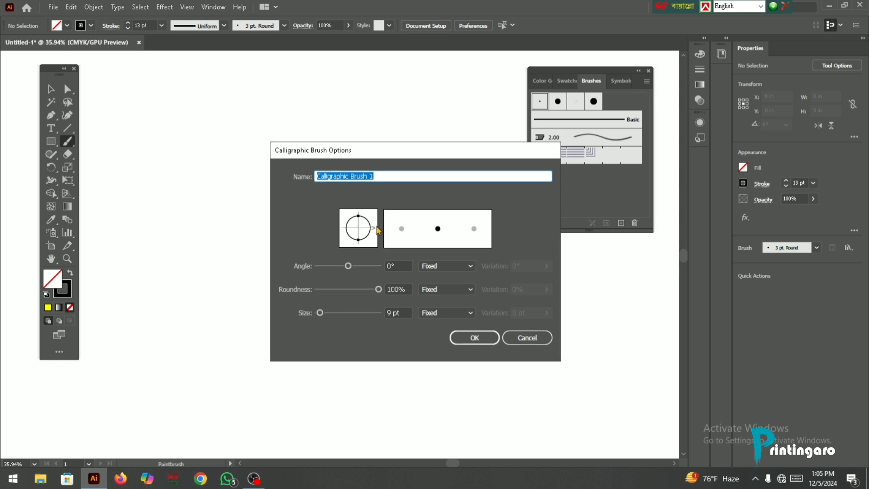
pyautogui.click(474, 338)
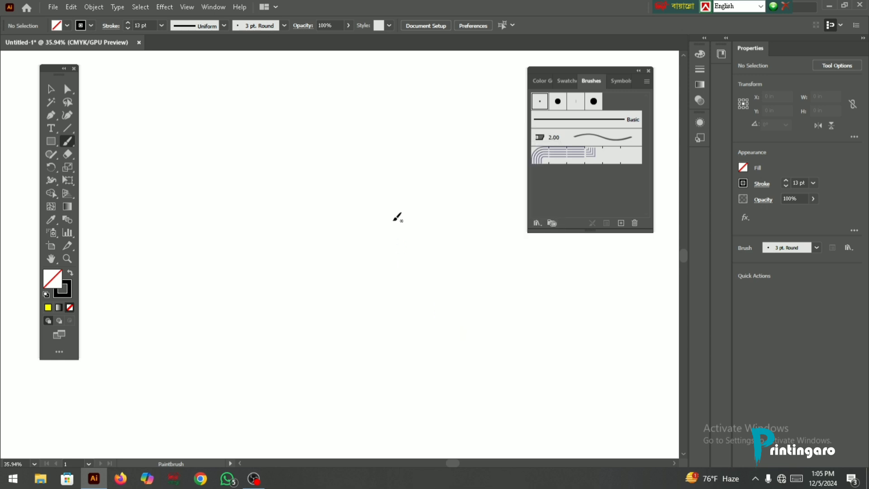
# - Paint a curved stroke and a crossing zigzag stroke about 17.06 by 9.77 in with the new calligraphic brush, and delete all strokes
pyautogui.moveTo(213, 231); pyautogui.dragTo(384, 129)
pyautogui.moveTo(401, 174)
pyautogui.mouseDown()
pyautogui.moveTo(296, 333)
pyautogui.moveTo(495, 360)
pyautogui.moveTo(444, 199)
pyautogui.moveTo(167, 344)
pyautogui.mouseUp()
pyautogui.click(50, 89)
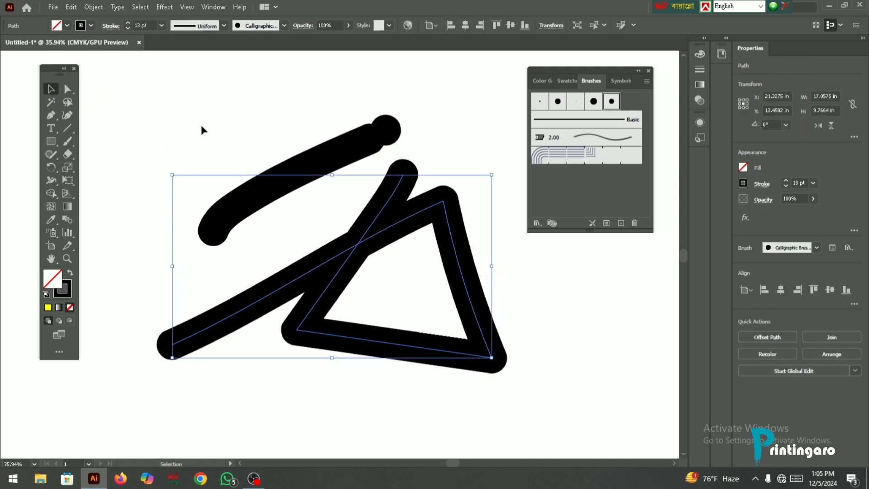
pyautogui.hotkey('ctrl', 'a')
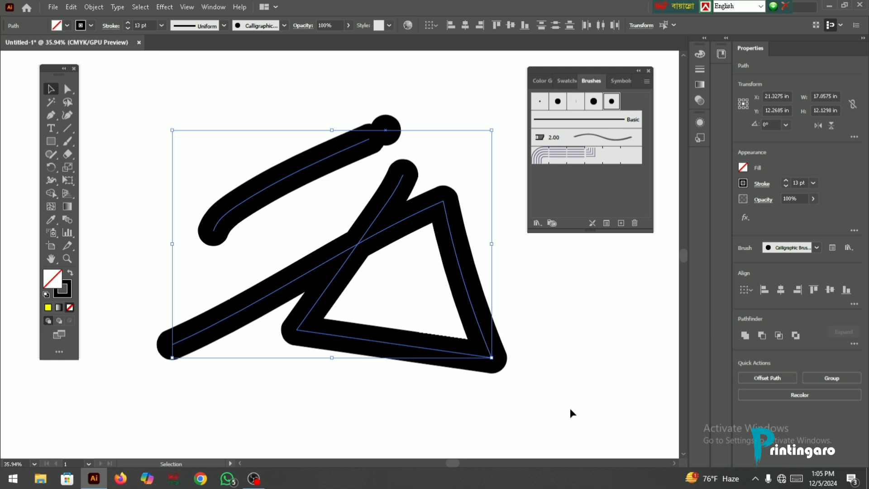
pyautogui.press('Delete')
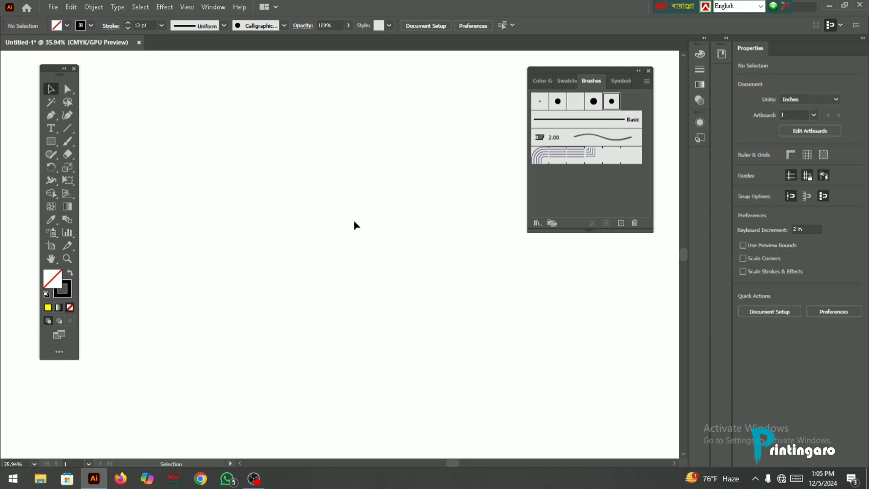
# - Create a second Calligraphic Brush with a 2° angle, 33% roundness and 23 pt size
pyautogui.click(620, 222)
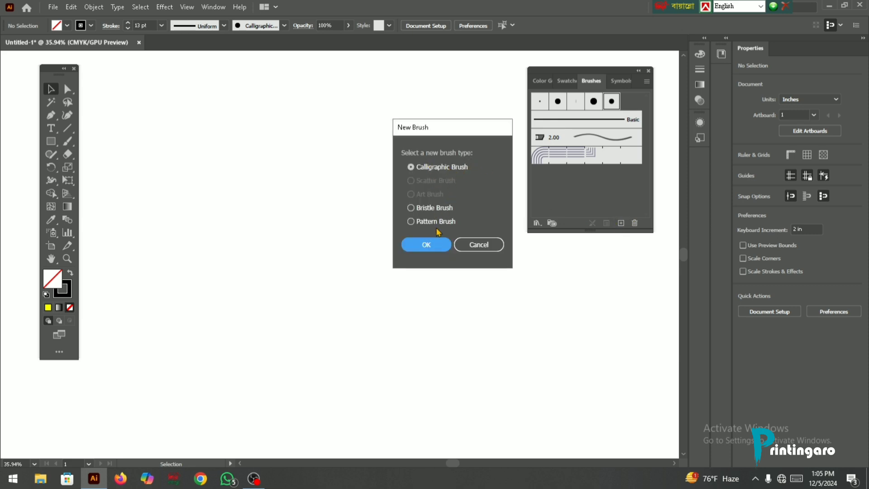
pyautogui.click(428, 244)
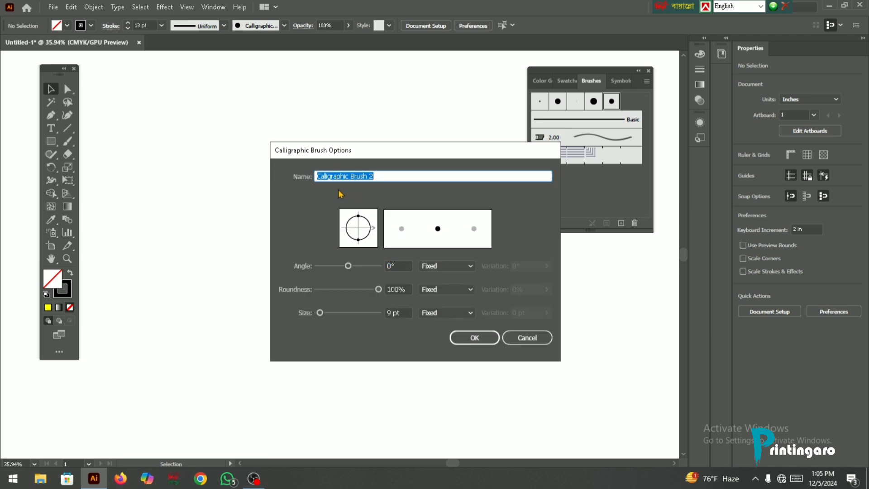
pyautogui.moveTo(350, 155); pyautogui.dragTo(339, 150)
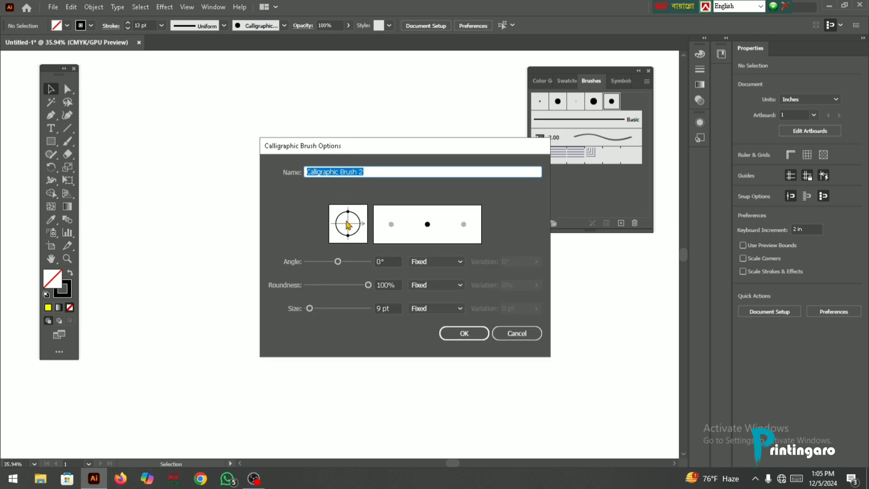
pyautogui.moveTo(349, 222); pyautogui.dragTo(353, 224)
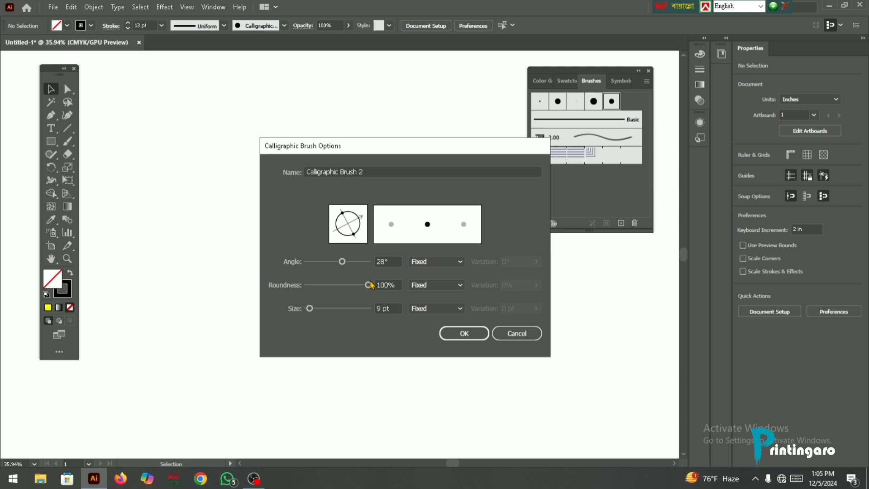
pyautogui.moveTo(342, 261); pyautogui.dragTo(326, 262)
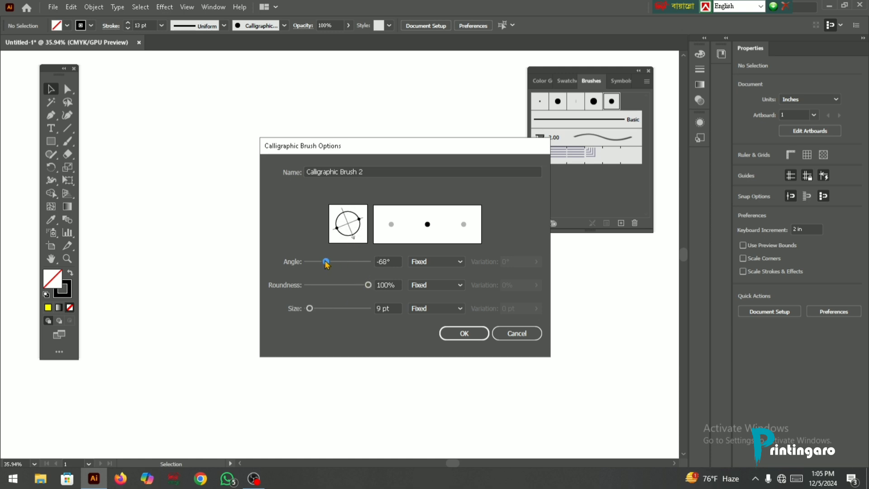
pyautogui.moveTo(370, 286); pyautogui.dragTo(338, 287)
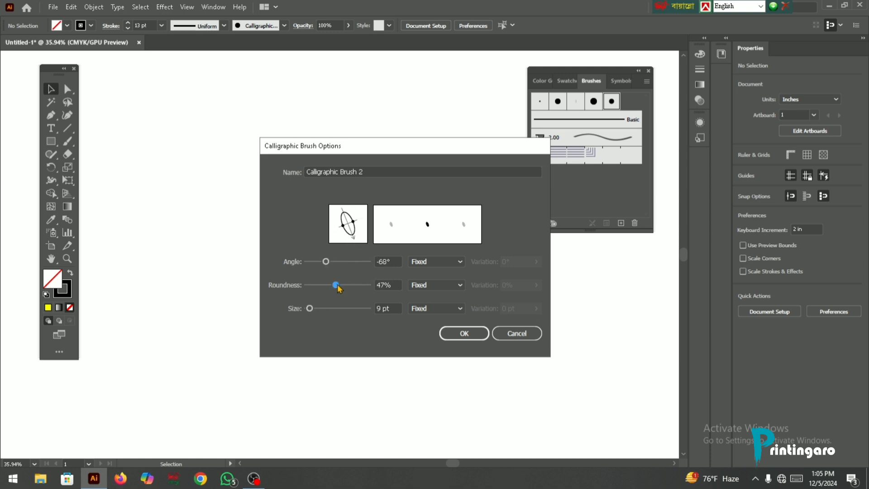
pyautogui.moveTo(308, 311); pyautogui.dragTo(315, 314)
pyautogui.moveTo(337, 285)
pyautogui.mouseDown()
pyautogui.moveTo(350, 285)
pyautogui.moveTo(327, 285)
pyautogui.moveTo(326, 262)
pyautogui.moveTo(339, 264)
pyautogui.moveTo(340, 289)
pyautogui.moveTo(324, 289)
pyautogui.moveTo(331, 292)
pyautogui.mouseUp()
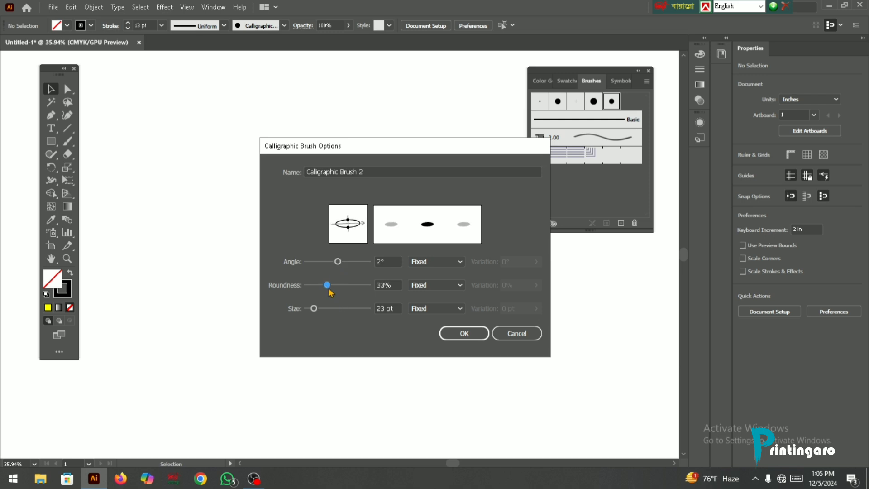
pyautogui.click(464, 333)
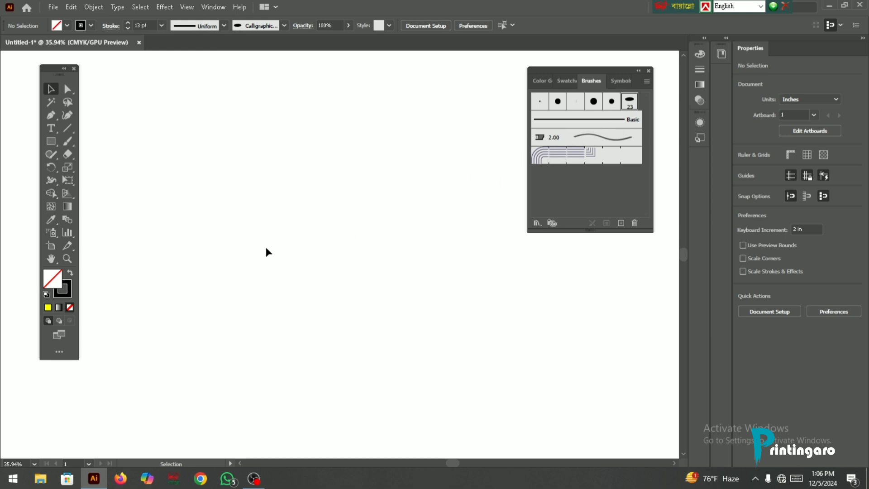
# - Paint a wavy stroke about 19.35 by 5.77 in with the new flat brush, and set its stroke weight to 3 pt
pyautogui.click(67, 141)
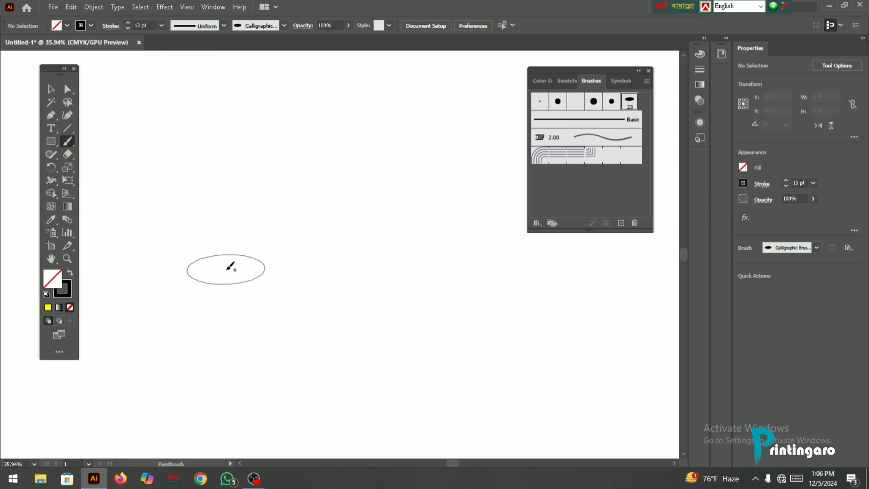
pyautogui.moveTo(159, 334)
pyautogui.mouseDown()
pyautogui.moveTo(164, 303)
pyautogui.moveTo(310, 285)
pyautogui.moveTo(521, 227)
pyautogui.mouseUp()
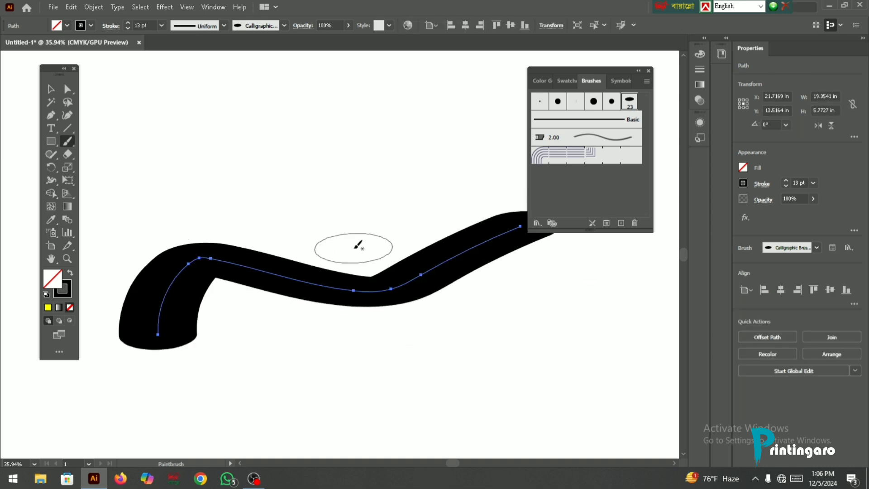
pyautogui.click(787, 187)
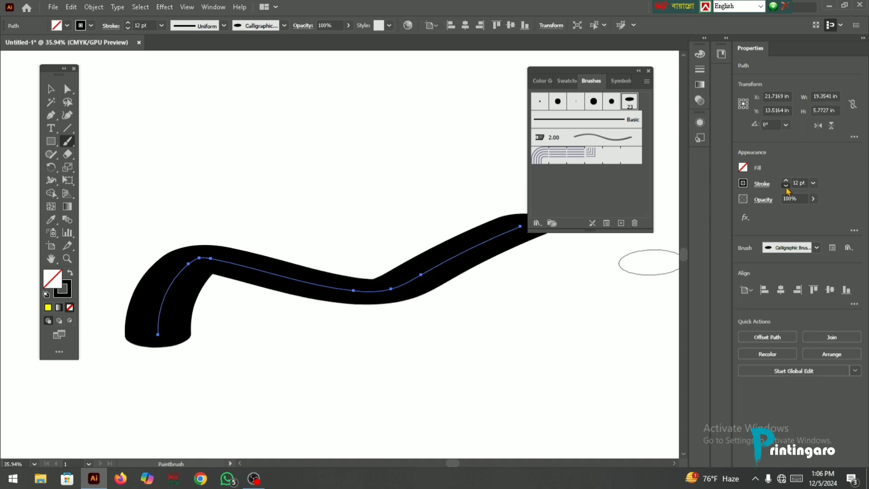
pyautogui.click(787, 186)
pyautogui.click(786, 187)
pyautogui.click(786, 186)
pyautogui.click(786, 187)
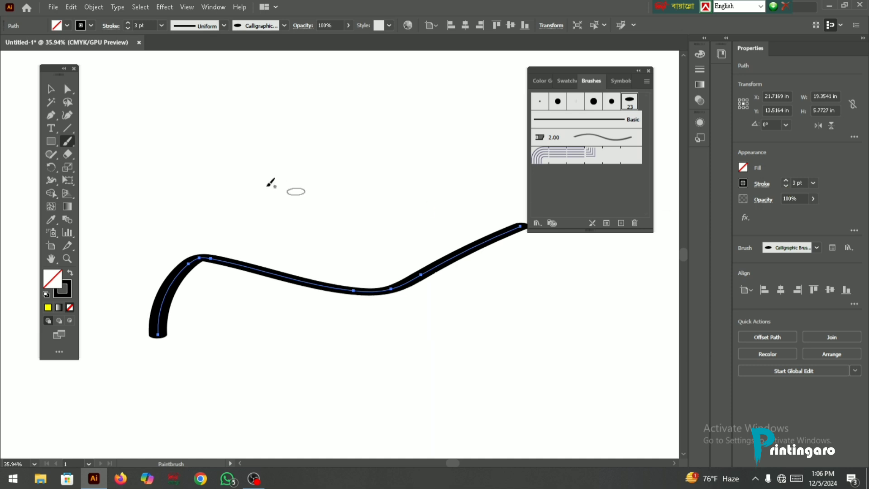
# - Paint a U-shaped curve and a rising row of looping, letter-like strokes above the wavy stroke
pyautogui.scroll(1, 258, 213)
pyautogui.moveTo(210, 202)
pyautogui.mouseDown()
pyautogui.moveTo(169, 251)
pyautogui.moveTo(79, 195)
pyautogui.mouseUp()
pyautogui.moveTo(269, 159); pyautogui.dragTo(289, 226)
pyautogui.moveTo(304, 195)
pyautogui.mouseDown()
pyautogui.moveTo(350, 207)
pyautogui.moveTo(304, 107)
pyautogui.moveTo(391, 172)
pyautogui.moveTo(399, 76)
pyautogui.mouseUp()
pyautogui.moveTo(404, 107); pyautogui.dragTo(438, 188)
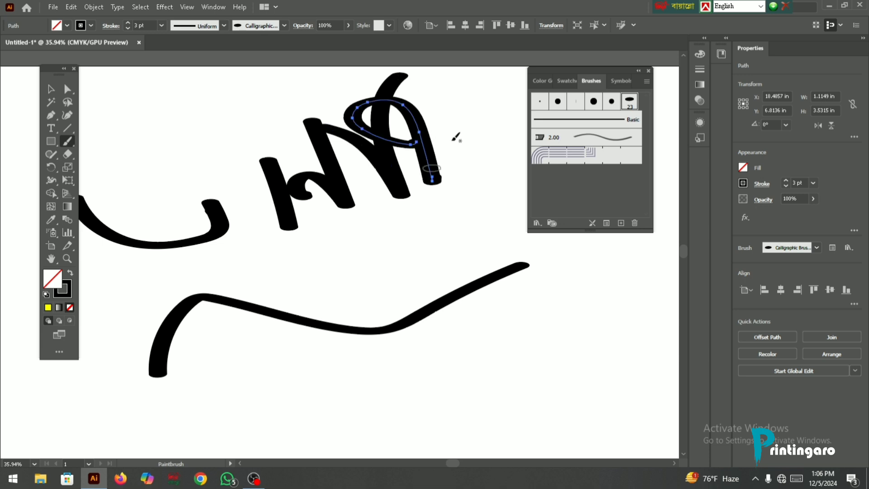
pyautogui.moveTo(450, 101)
pyautogui.mouseDown()
pyautogui.moveTo(514, 149)
pyautogui.moveTo(564, 50)
pyautogui.mouseUp()
# - Set the stroke weight to 2 pt and paint a wavy zigzag stroke about 18.87 by 3.43 in below the long curve
pyautogui.scroll(-1, 216, 241)
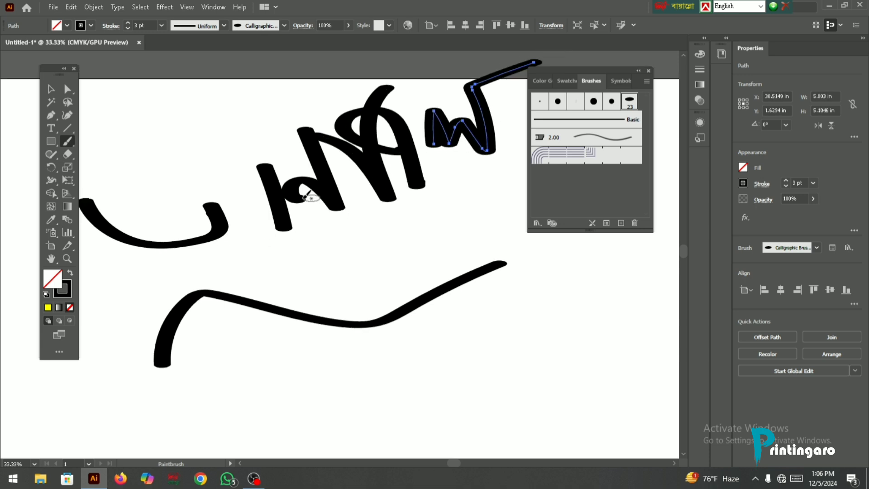
pyautogui.scroll(-3, 311, 196)
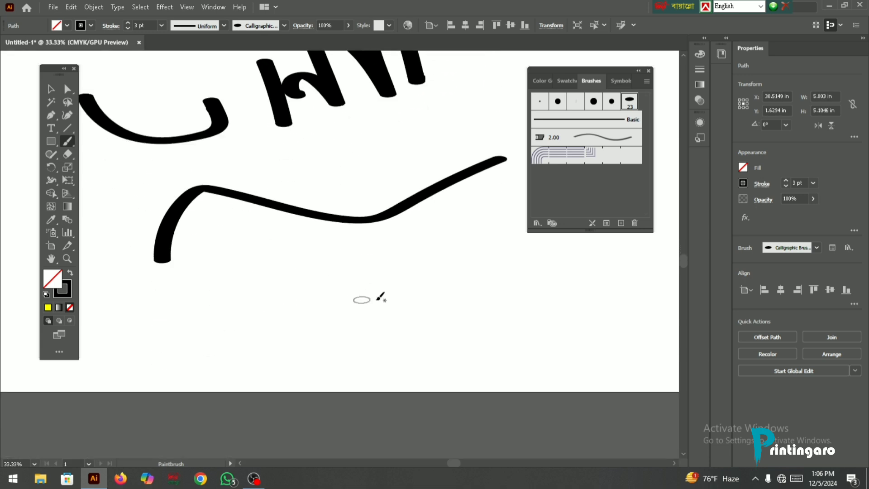
pyautogui.click(786, 186)
pyautogui.moveTo(245, 317)
pyautogui.mouseDown()
pyautogui.moveTo(374, 296)
pyautogui.moveTo(479, 331)
pyautogui.mouseUp()
pyautogui.moveTo(546, 267); pyautogui.dragTo(580, 322)
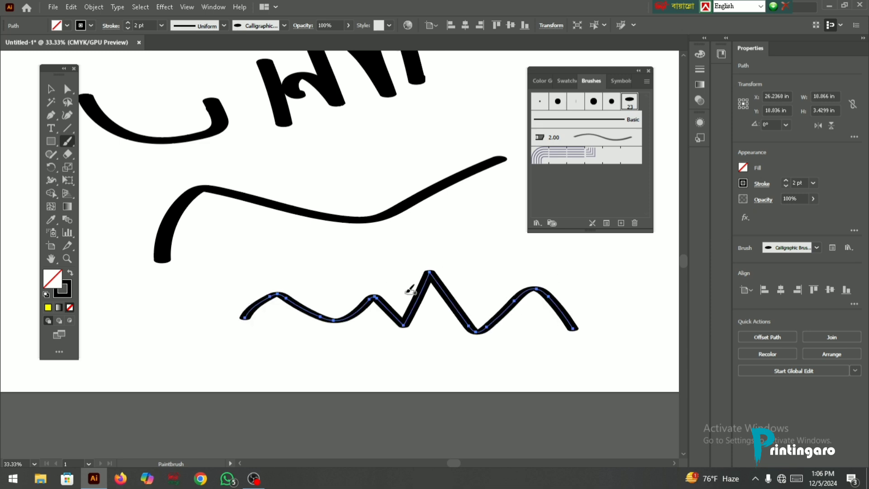
# - Inspect the painted strokes up close and paint a short wavy stroke about 8.77 by 1.70 in above the long curve
pyautogui.scroll(5, 363, 228)
pyautogui.scroll(-4, 440, 272)
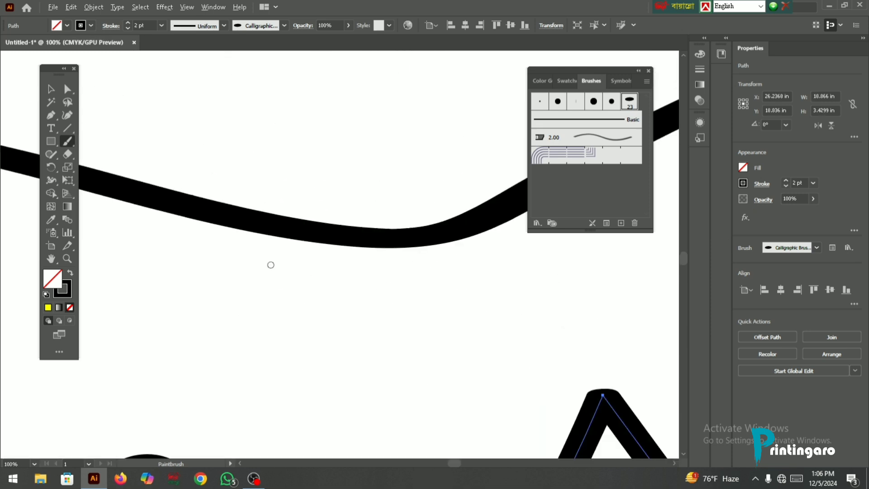
pyautogui.scroll(2, 161, 218)
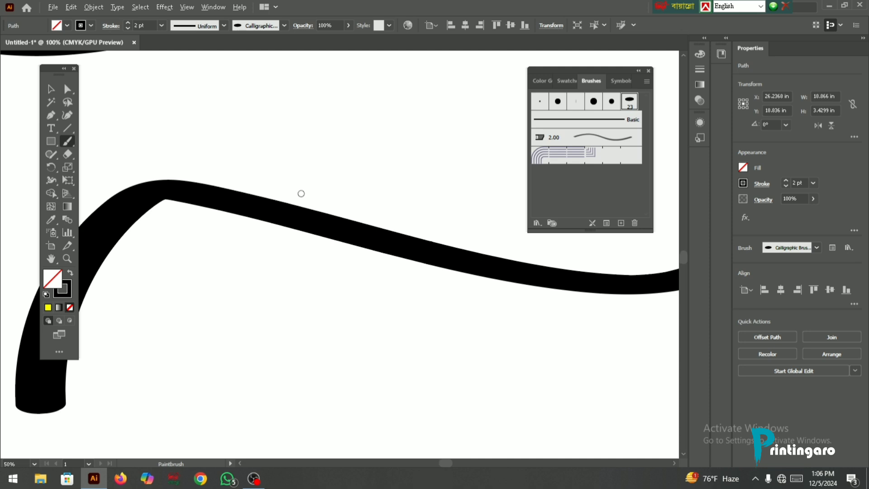
pyautogui.scroll(-3, 272, 217)
pyautogui.scroll(6, 263, 262)
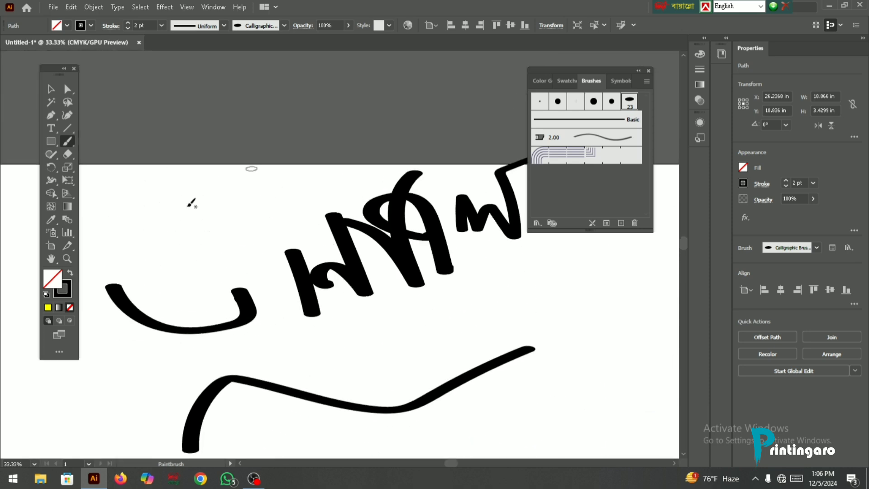
pyautogui.scroll(-4, 270, 252)
pyautogui.scroll(-1, 263, 281)
pyautogui.scroll(6, 326, 295)
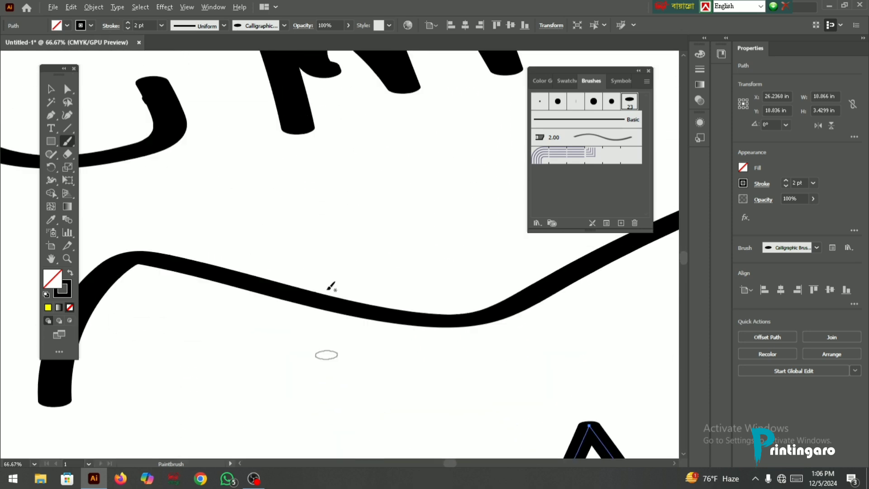
pyautogui.moveTo(303, 294)
pyautogui.mouseDown()
pyautogui.moveTo(480, 250)
pyautogui.moveTo(617, 236)
pyautogui.mouseUp()
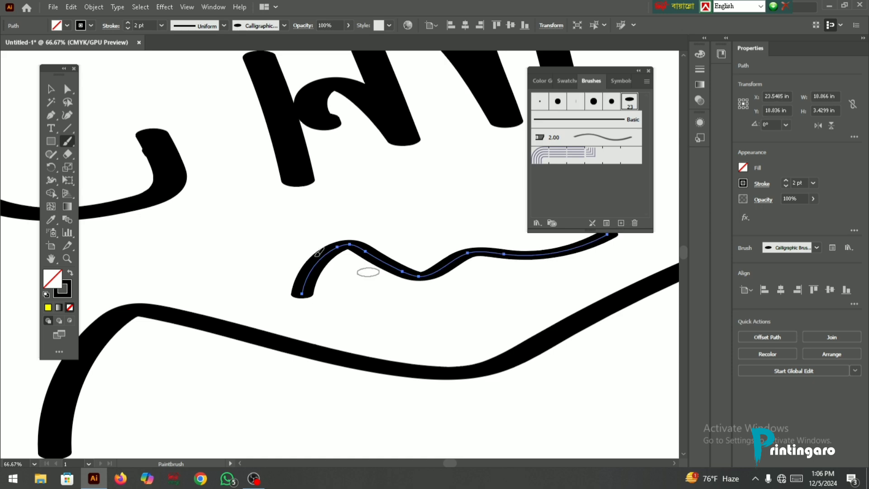
# - Select all the painted strokes on the artboard and delete them
pyautogui.scroll(-1, 307, 249)
pyautogui.scroll(-3, 272, 176)
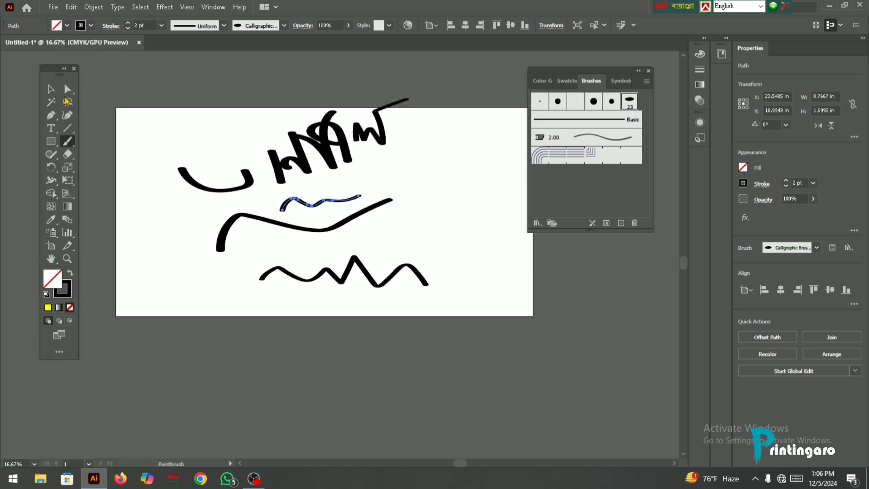
pyautogui.press('v')
pyautogui.scroll(2, 327, 162)
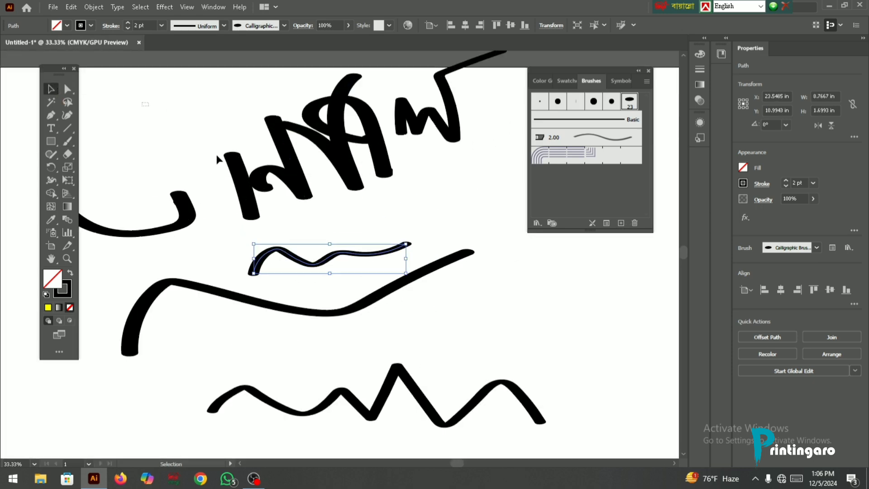
pyautogui.moveTo(142, 102)
pyautogui.mouseDown()
pyautogui.moveTo(554, 357)
pyautogui.moveTo(571, 399)
pyautogui.mouseUp()
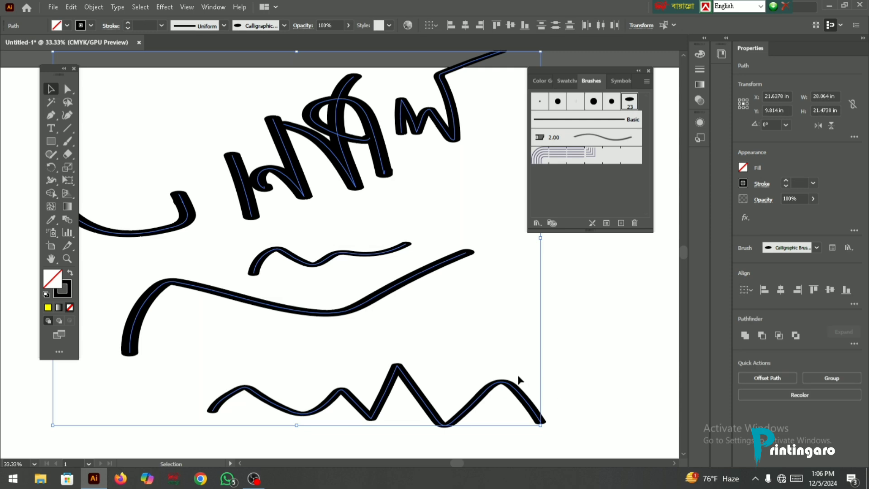
pyautogui.press('Delete')
# - Shift the floating Brushes panel slightly, and review its options and the New Brush types without creating a brush
pyautogui.scroll(-1, 387, 250)
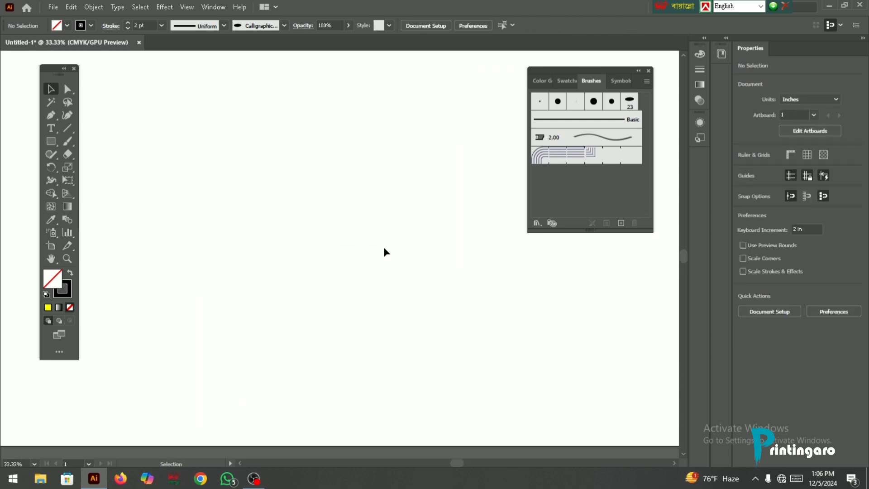
pyautogui.scroll(1, 374, 240)
pyautogui.moveTo(617, 77); pyautogui.dragTo(633, 71)
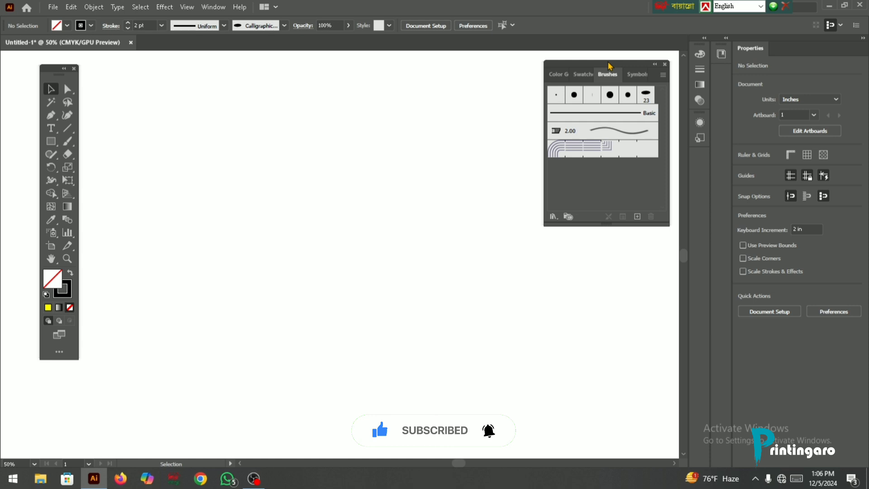
pyautogui.click(663, 76)
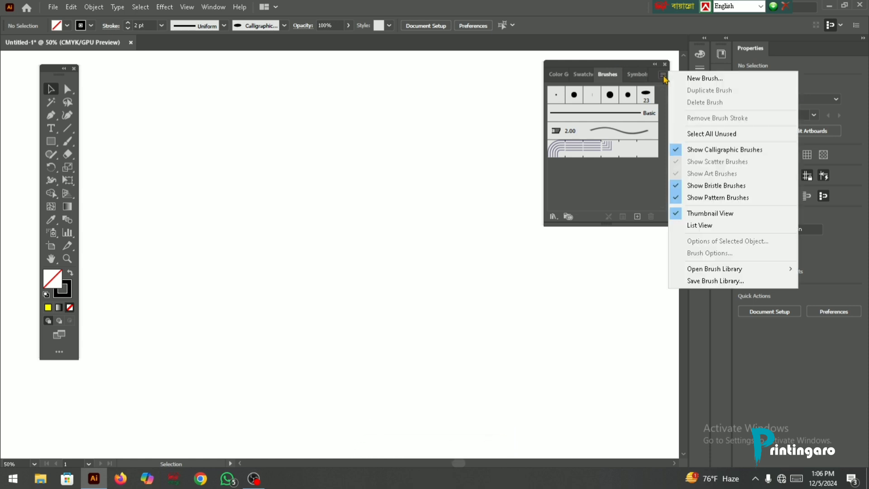
pyautogui.click(663, 76)
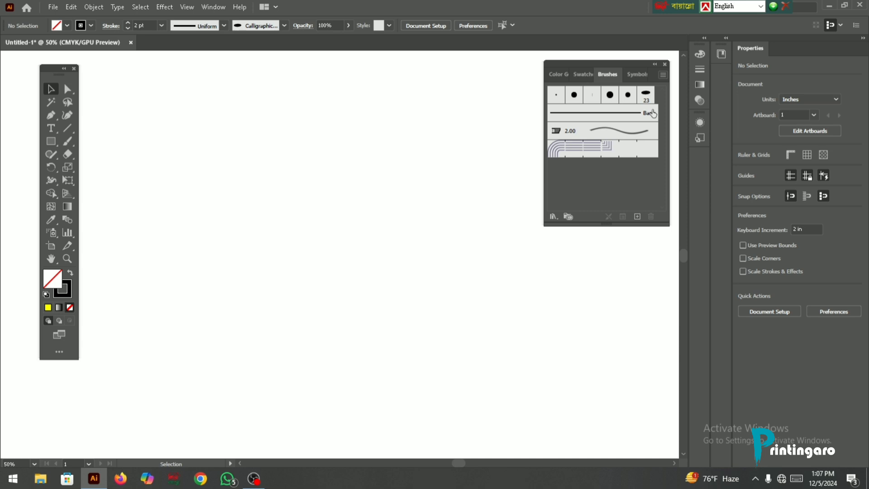
pyautogui.click(637, 217)
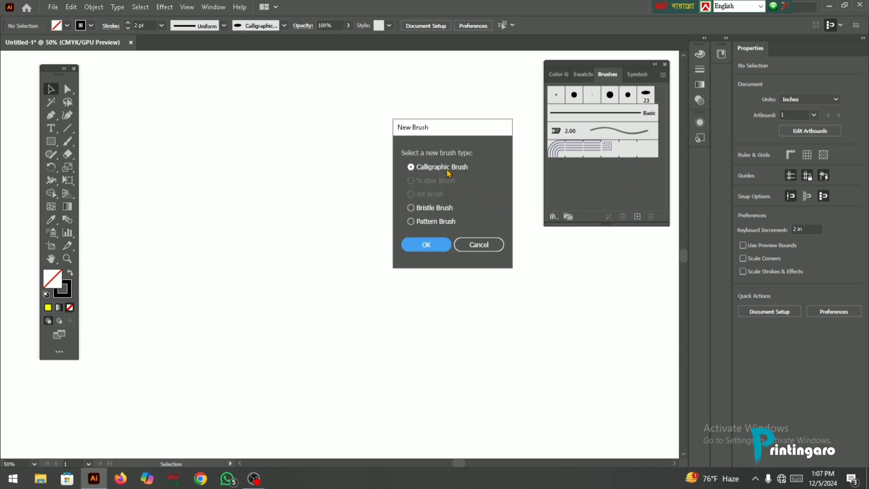
pyautogui.click(470, 247)
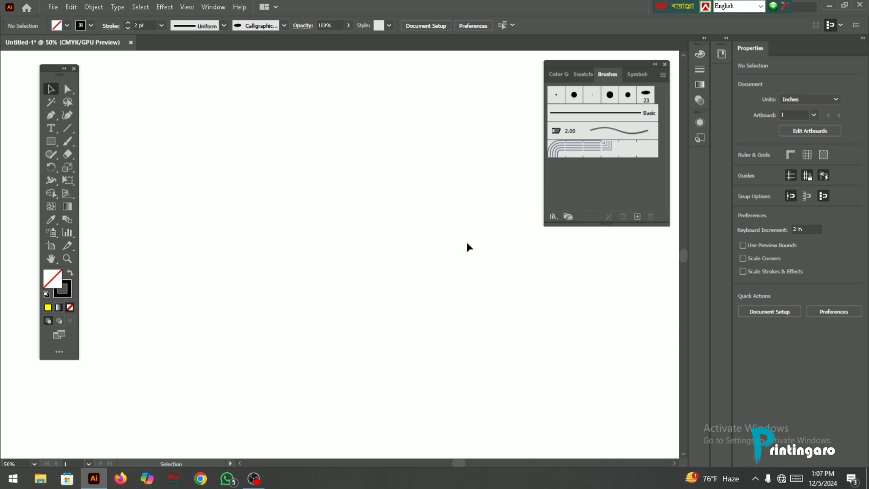
# - Draw a five-pointed star about 2.61 by 2.52 in, fill it yellow, and collapse the Color panel
pyautogui.click(51, 141)
pyautogui.click(107, 199)
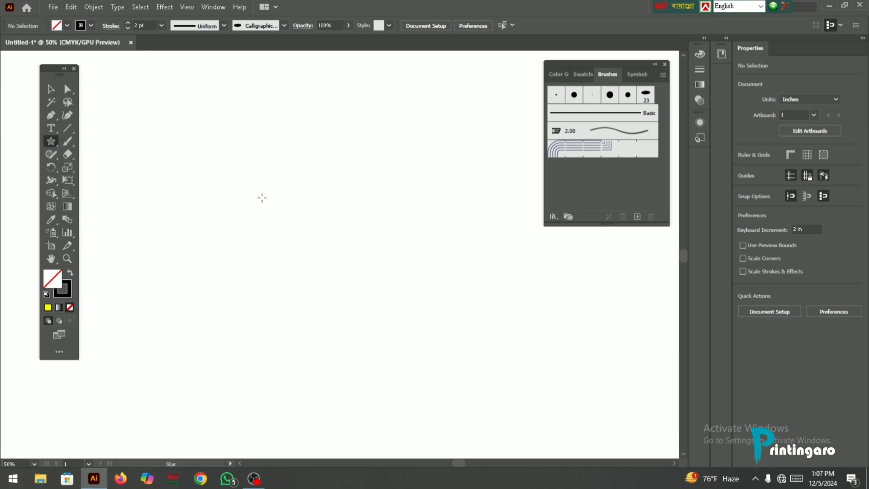
pyautogui.moveTo(286, 197); pyautogui.dragTo(308, 226)
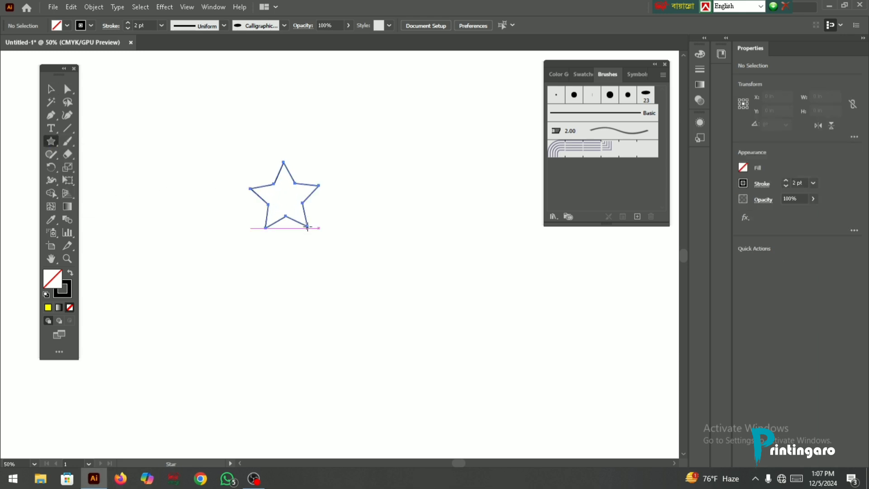
pyautogui.click(48, 308)
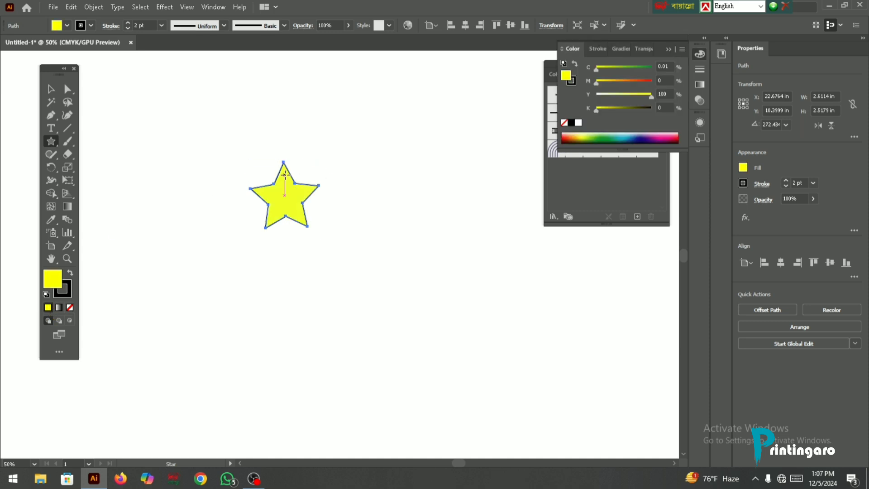
pyautogui.click(670, 50)
# - Create a scatter brush from the selected yellow star, trying the Random size variation but leaving Size set to Fixed at 100%
pyautogui.click(638, 217)
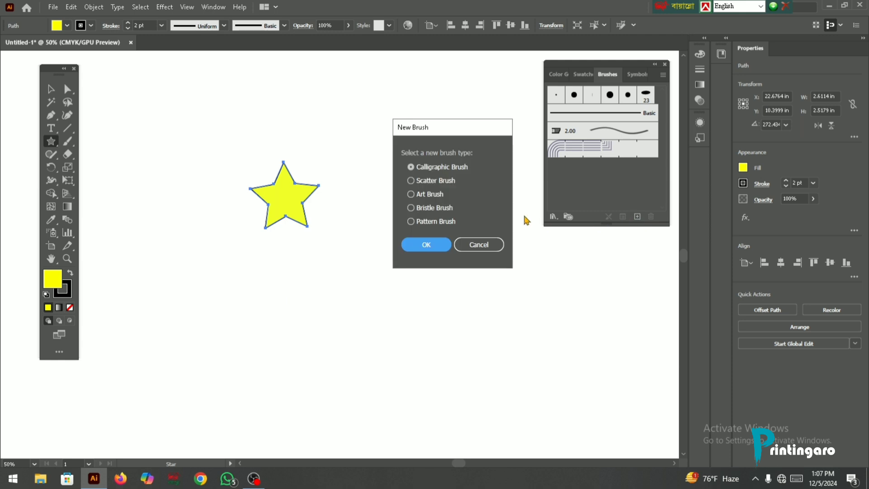
pyautogui.click(427, 182)
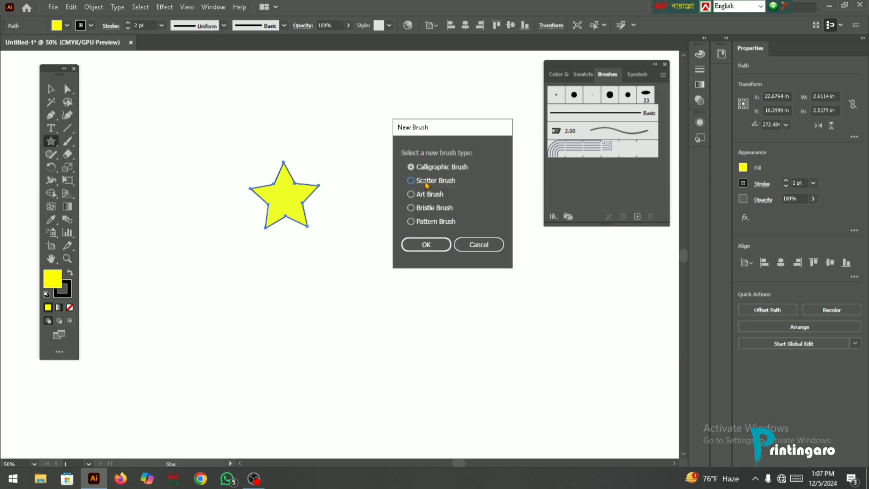
pyautogui.click(424, 244)
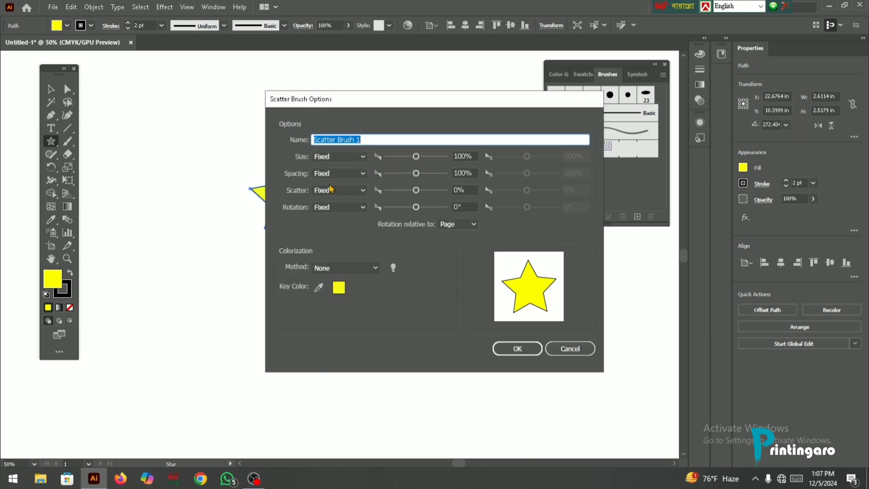
pyautogui.click(362, 157)
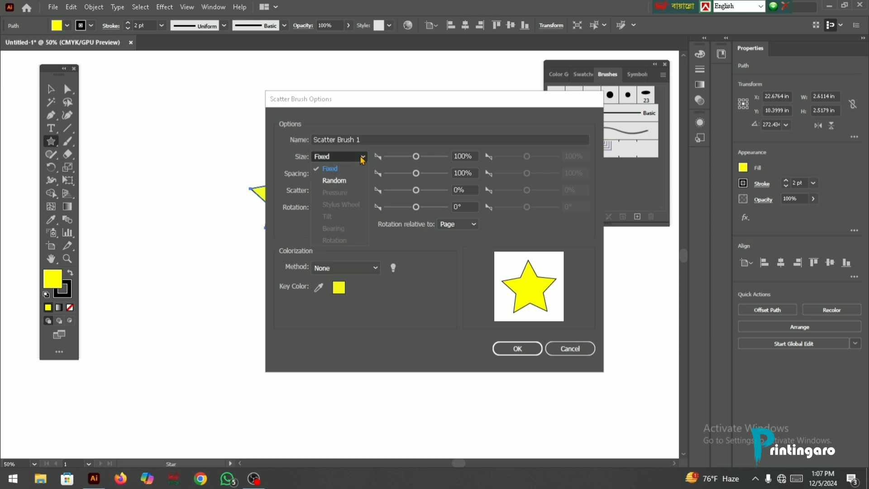
pyautogui.click(349, 182)
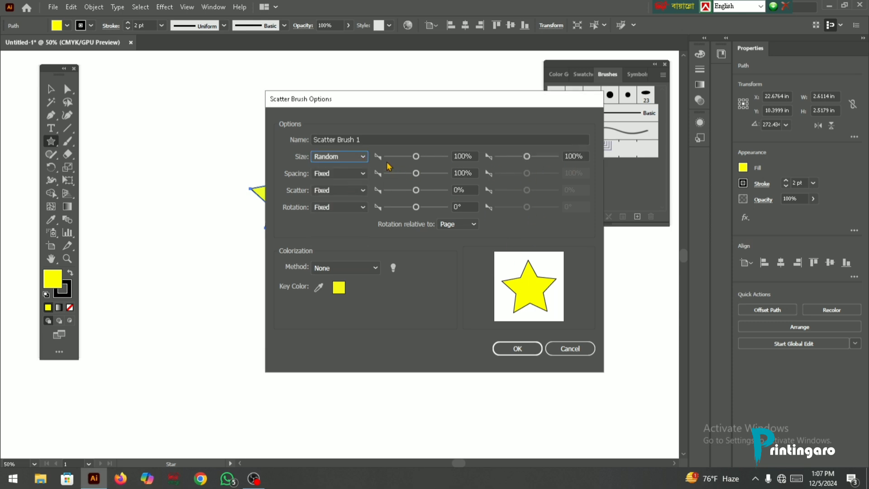
pyautogui.click(362, 160)
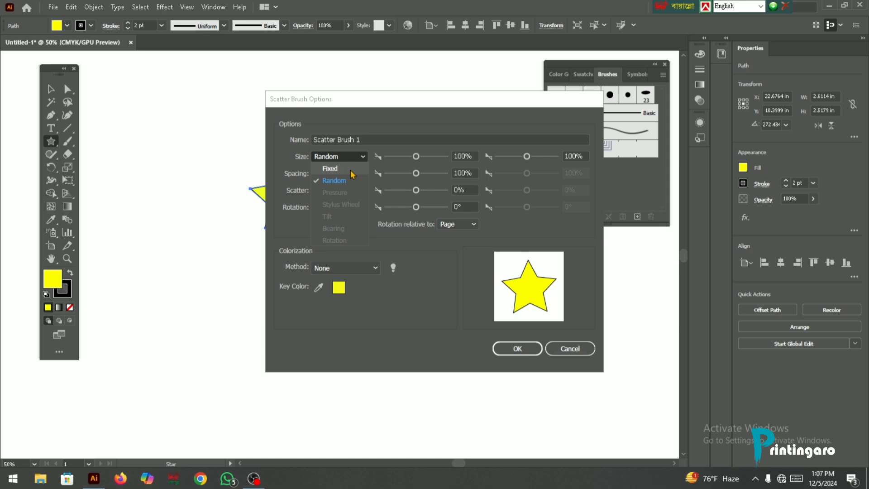
pyautogui.click(352, 170)
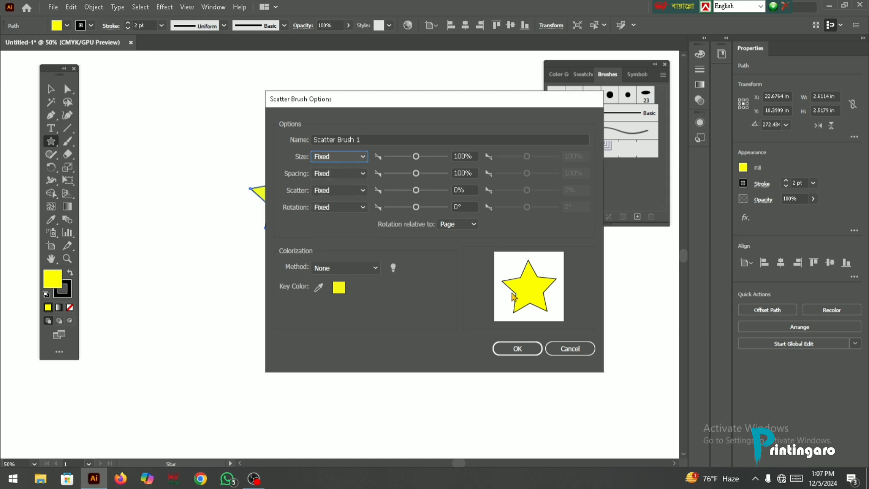
pyautogui.click(516, 349)
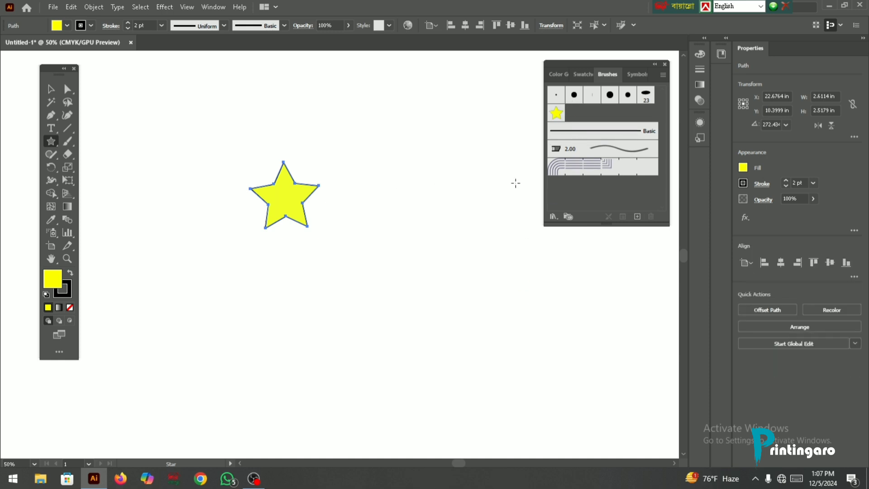
# - Paint two wavy strokes with the star scatter brush, about 14.35 by 2.49 in above the star and 13.36 by 2.31 in below it
pyautogui.scroll(1, 163, 168)
pyautogui.click(67, 141)
pyautogui.scroll(1, 224, 190)
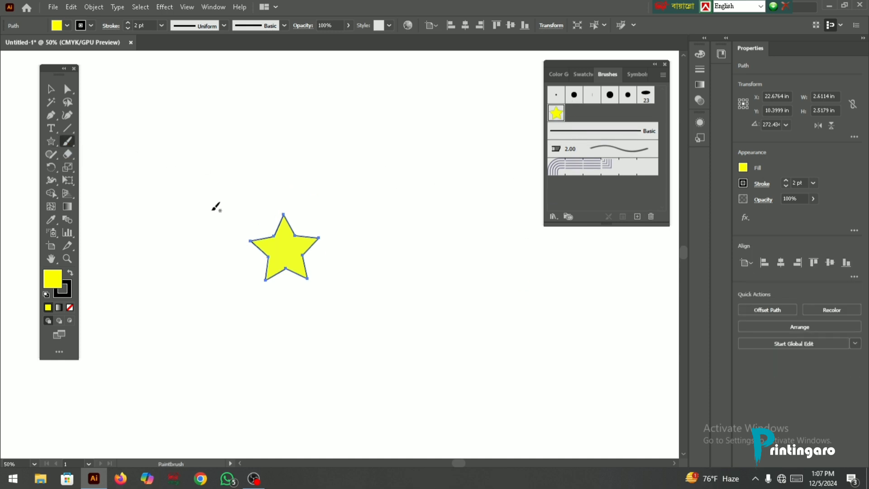
pyautogui.moveTo(166, 186); pyautogui.dragTo(268, 137)
pyautogui.moveTo(560, 123); pyautogui.dragTo(557, 125)
pyautogui.scroll(2, 252, 171)
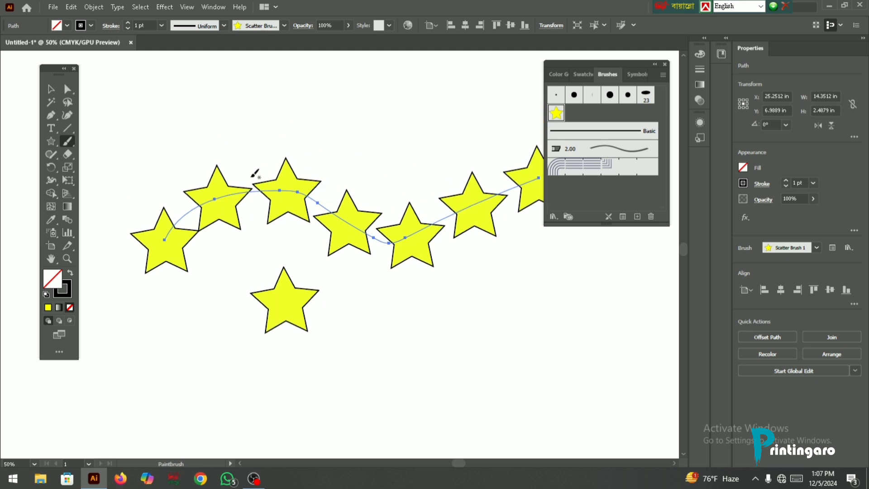
pyautogui.scroll(-3, 206, 194)
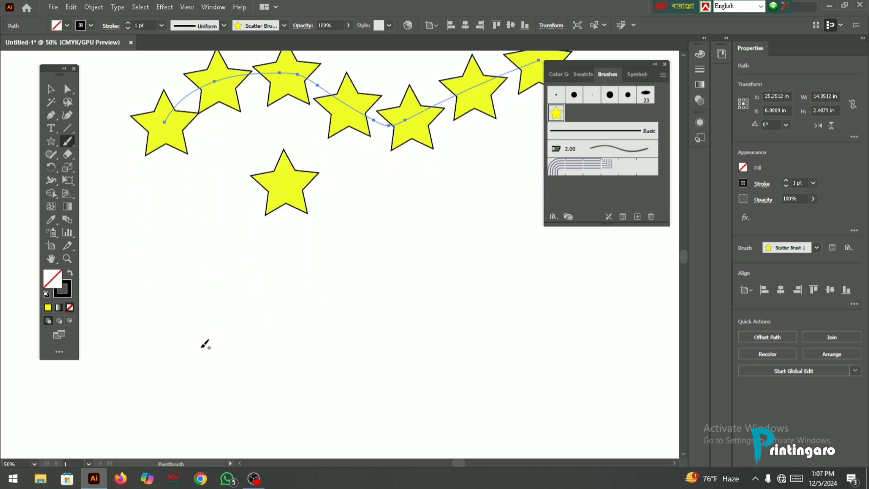
pyautogui.moveTo(200, 347)
pyautogui.mouseDown()
pyautogui.moveTo(277, 293)
pyautogui.moveTo(548, 286)
pyautogui.mouseUp()
pyautogui.scroll(1, 278, 213)
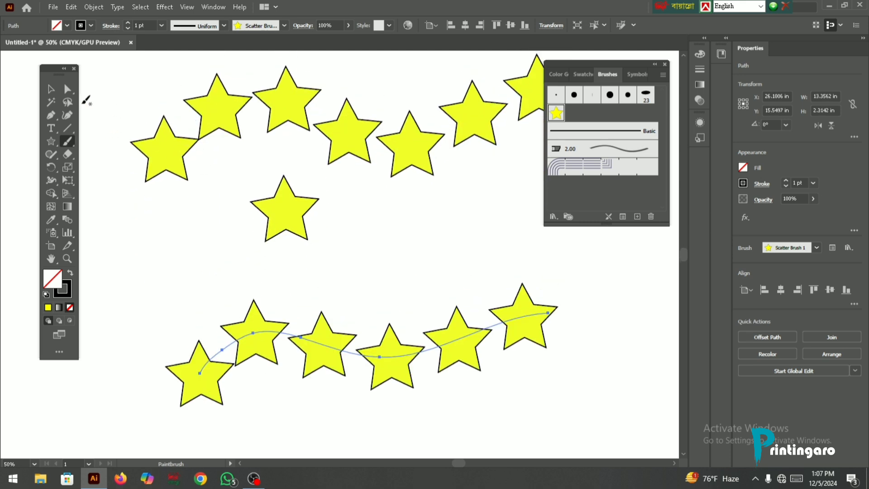
# - Select both star strokes together with the original star and delete them
pyautogui.click(51, 89)
pyautogui.moveTo(168, 78); pyautogui.dragTo(542, 415)
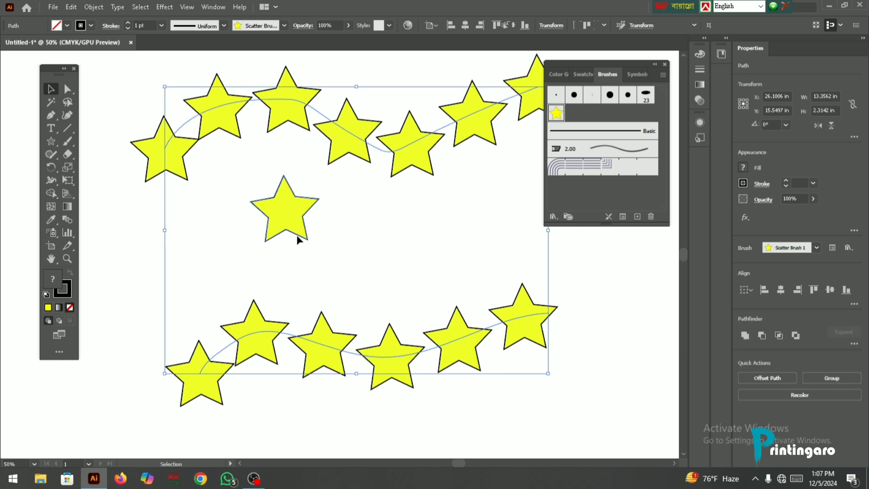
pyautogui.press('Delete')
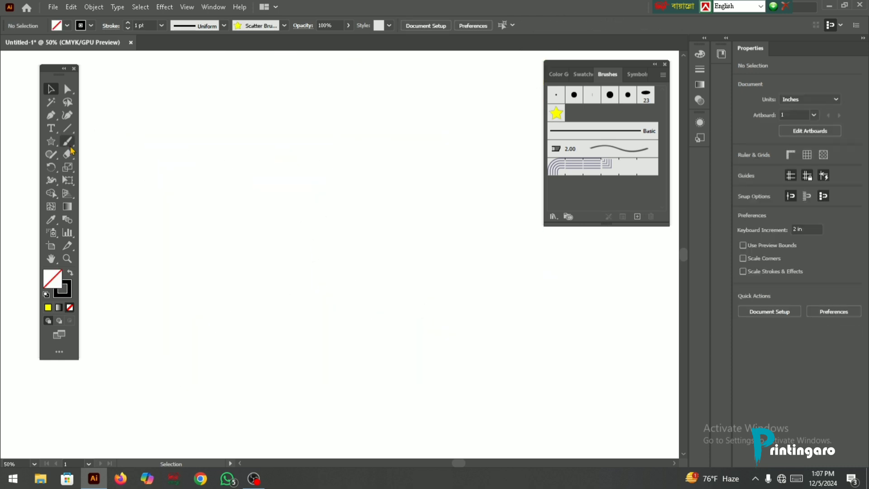
# - Draw a rectangle about 10.22 by 8.56 in, apply the star scatter brush to its outline, and set the stroke to 0.25 pt
pyautogui.click(51, 141)
pyautogui.click(128, 143)
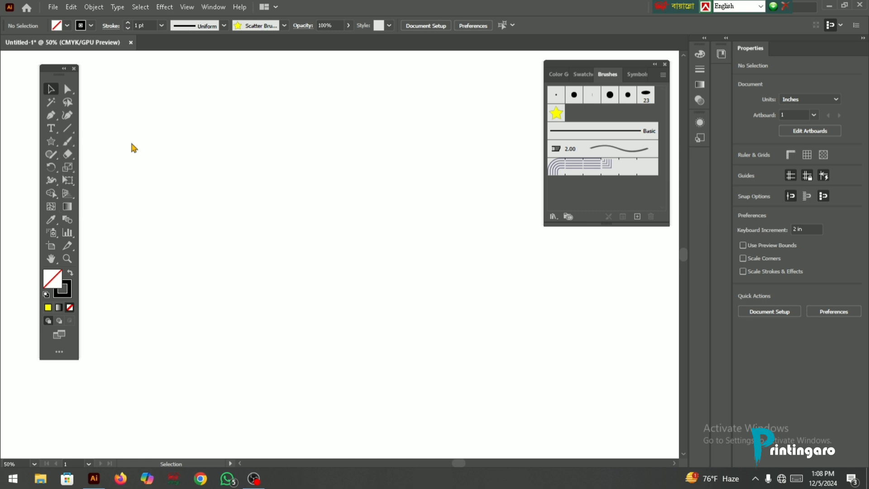
pyautogui.moveTo(169, 137); pyautogui.dragTo(436, 361)
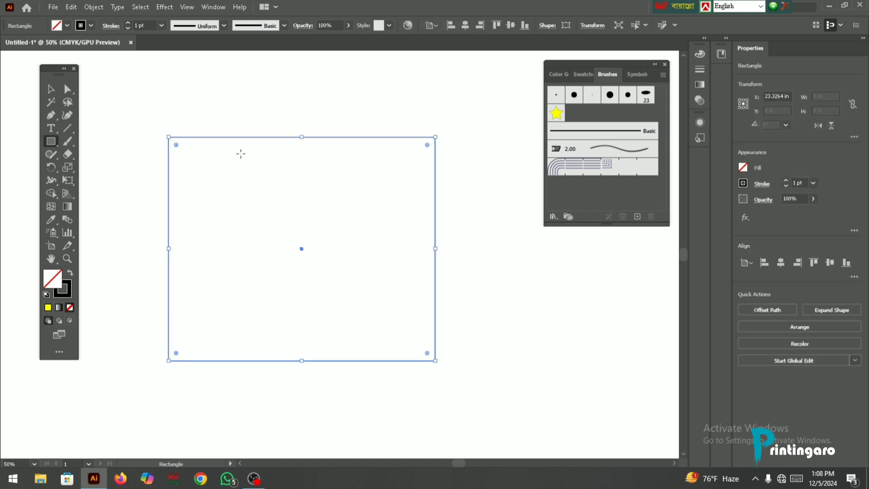
pyautogui.click(557, 113)
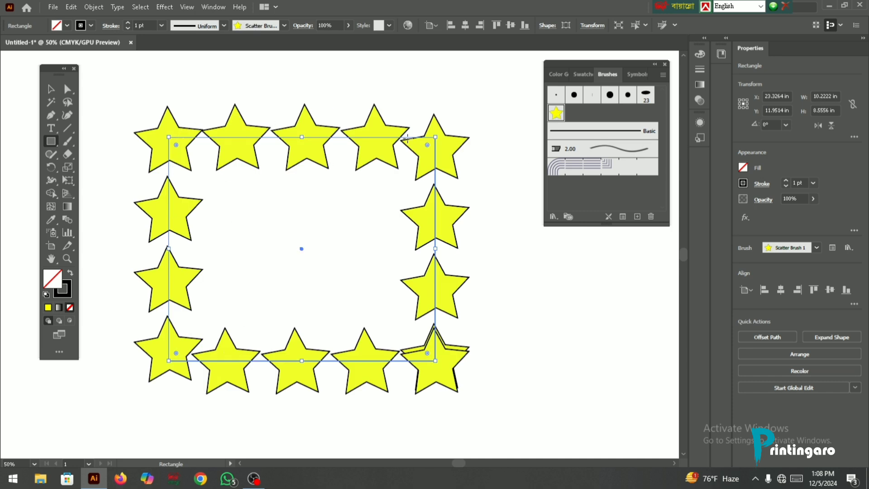
pyautogui.click(786, 186)
pyautogui.click(787, 186)
pyautogui.click(787, 186)
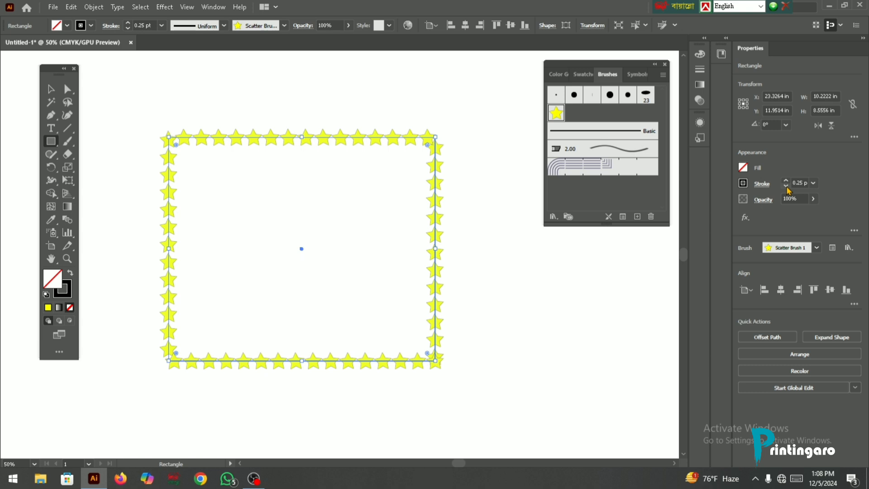
# - Draw an open path of three straight segments with the Pen tool, arching above the rectangle and descending past its right side
pyautogui.scroll(2, 330, 137)
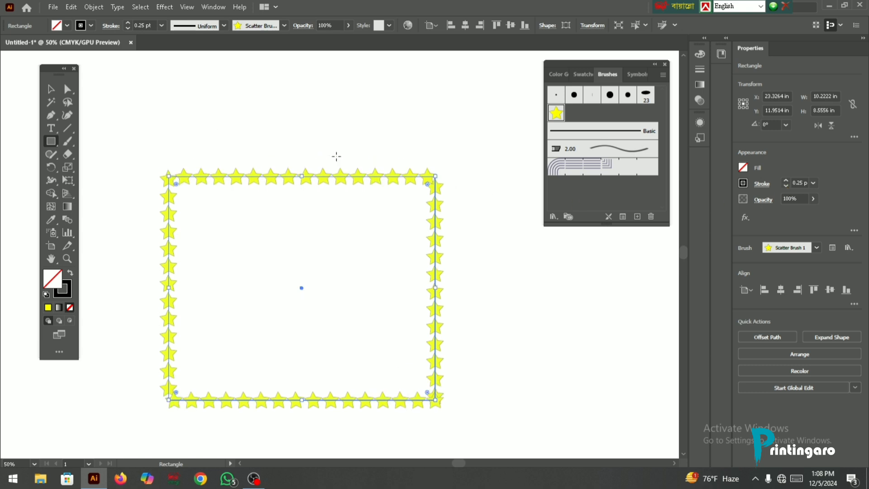
pyautogui.click(51, 115)
pyautogui.scroll(4, 217, 159)
pyautogui.click(149, 165)
pyautogui.click(330, 135)
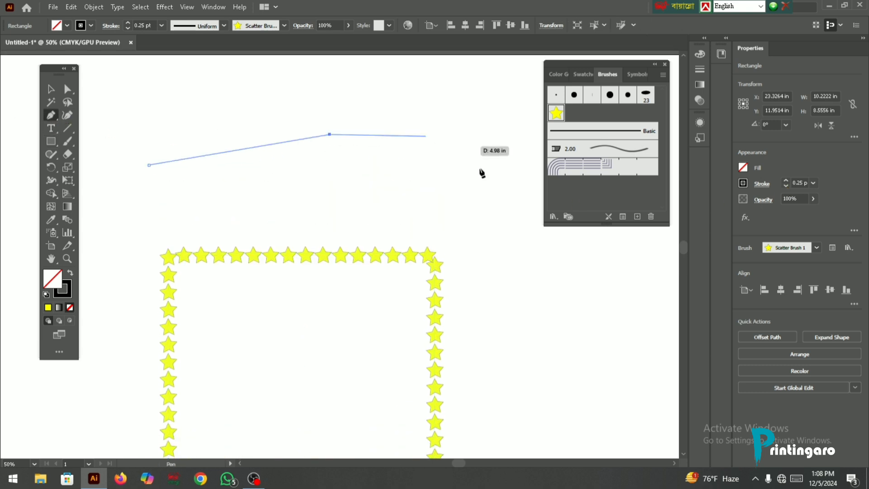
pyautogui.click(488, 184)
pyautogui.click(576, 318)
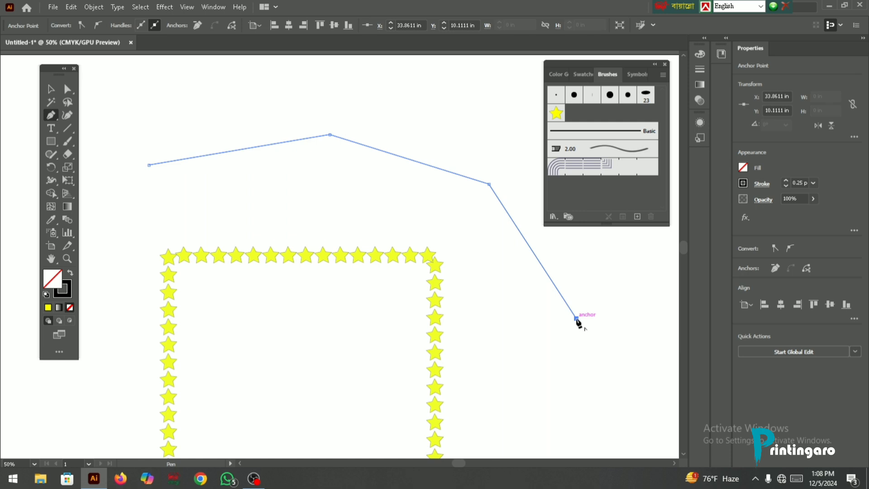
# - Apply the star scatter brush to the open pen path and set its stroke to 0.25 pt
pyautogui.click(556, 114)
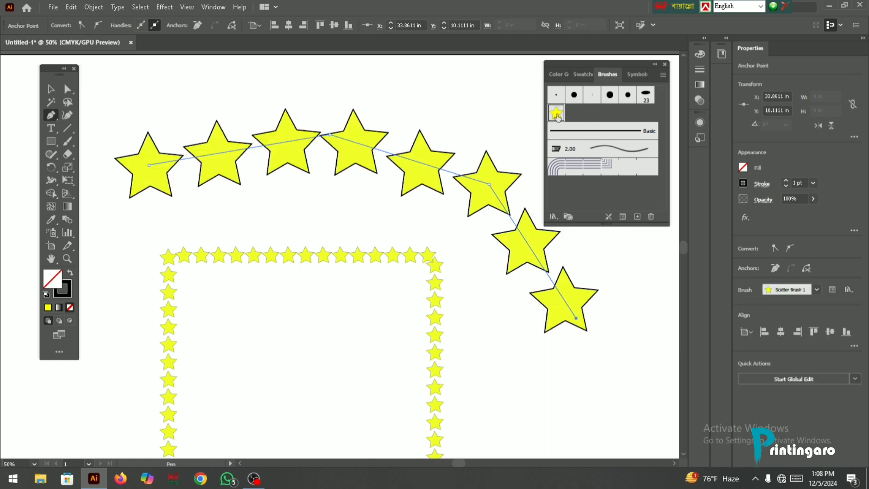
pyautogui.click(786, 186)
pyautogui.click(786, 186)
pyautogui.click(786, 186)
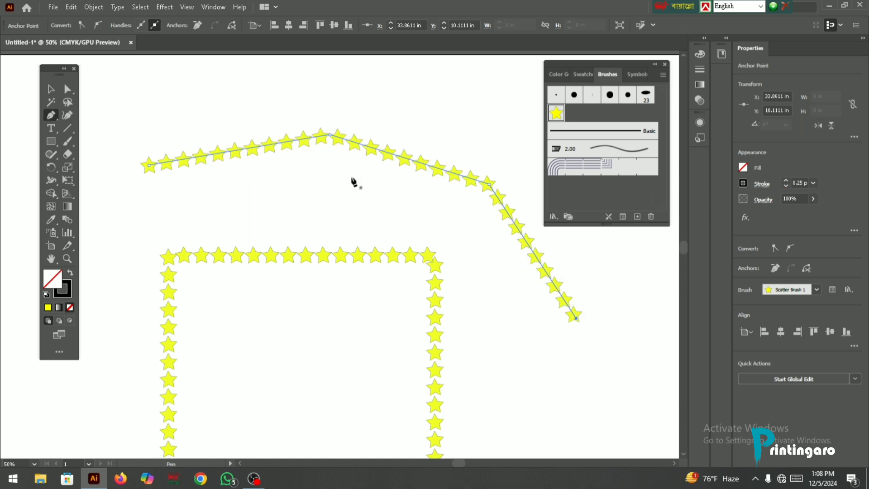
# - Select the star-brushed rectangle and pen path and delete them
pyautogui.click(51, 89)
pyautogui.scroll(-1, 171, 106)
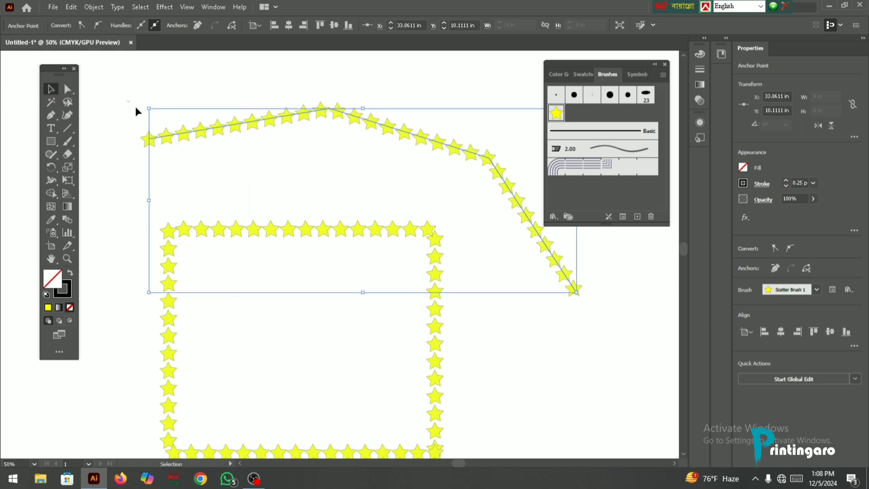
pyautogui.hotkey('ctrl', 'a')
pyautogui.press('Delete')
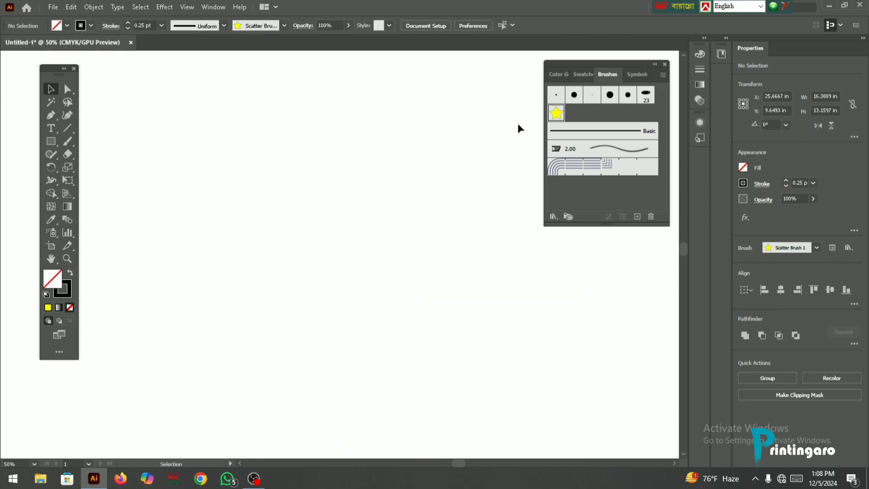
# - Check which New Brush types are available with nothing selected, without creating a brush
pyautogui.click(638, 217)
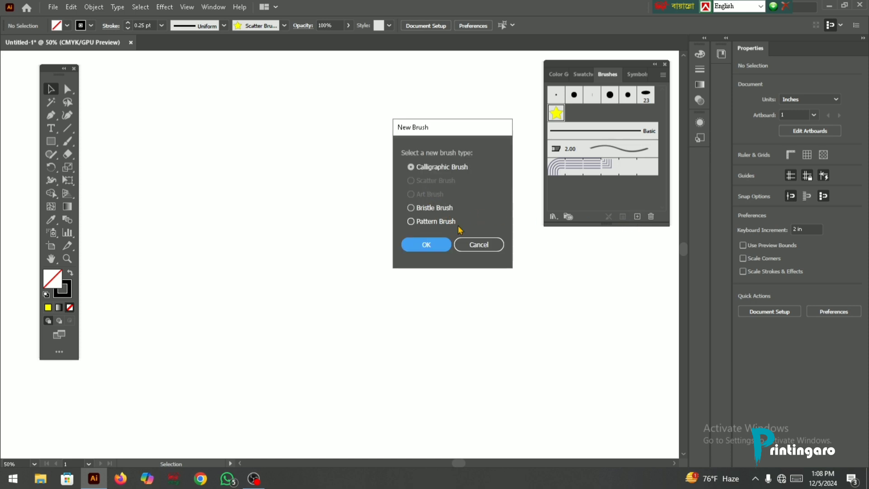
pyautogui.click(472, 247)
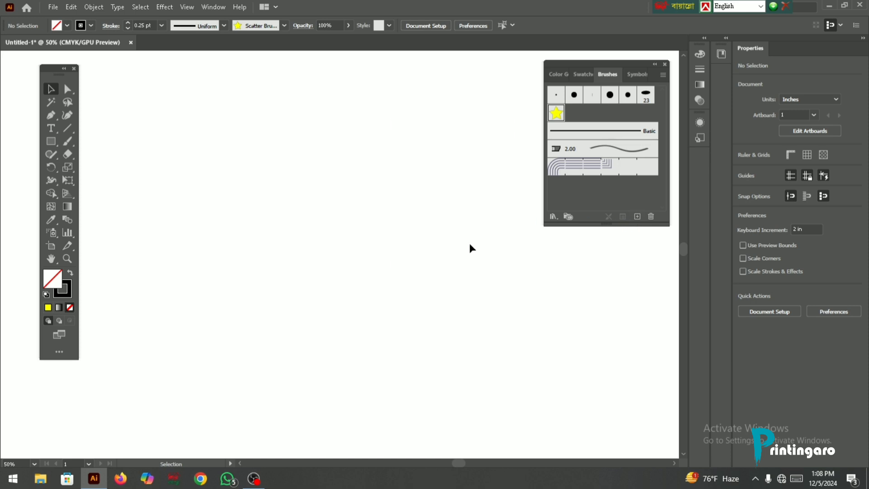
# - Draw a circle about 5.46 in in diameter with the Ellipse tool and fill it yellow
pyautogui.click(52, 129)
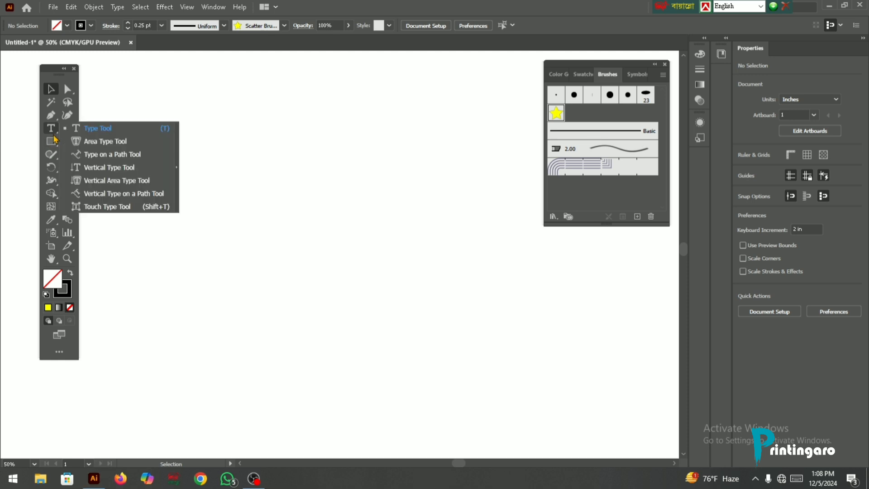
pyautogui.click(52, 142)
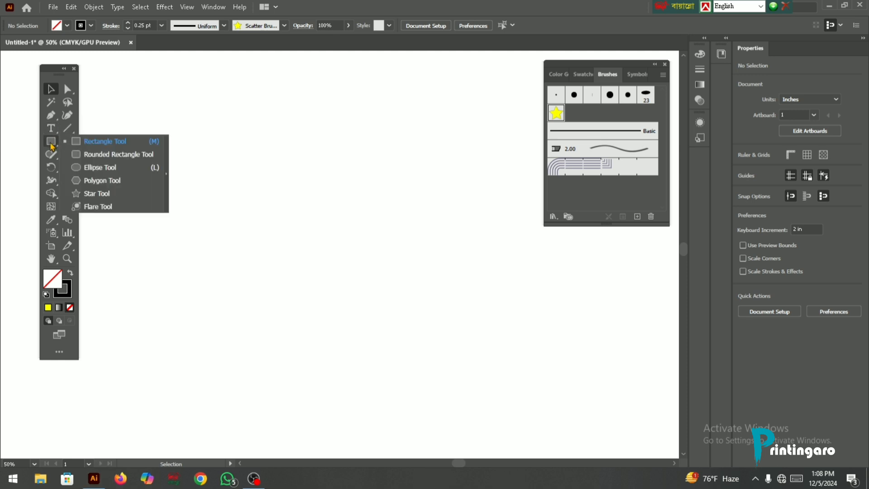
pyautogui.click(86, 169)
pyautogui.moveTo(249, 156)
pyautogui.mouseDown()
pyautogui.moveTo(317, 281)
pyautogui.moveTo(391, 299)
pyautogui.mouseUp()
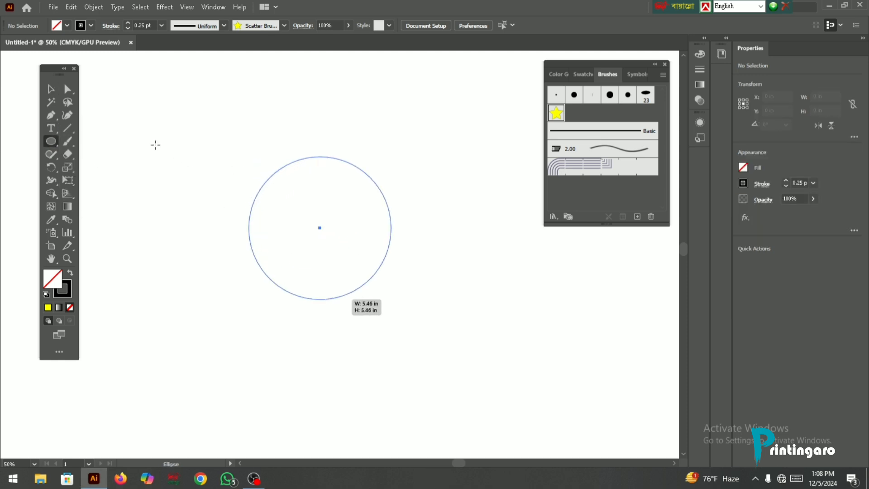
pyautogui.click(48, 307)
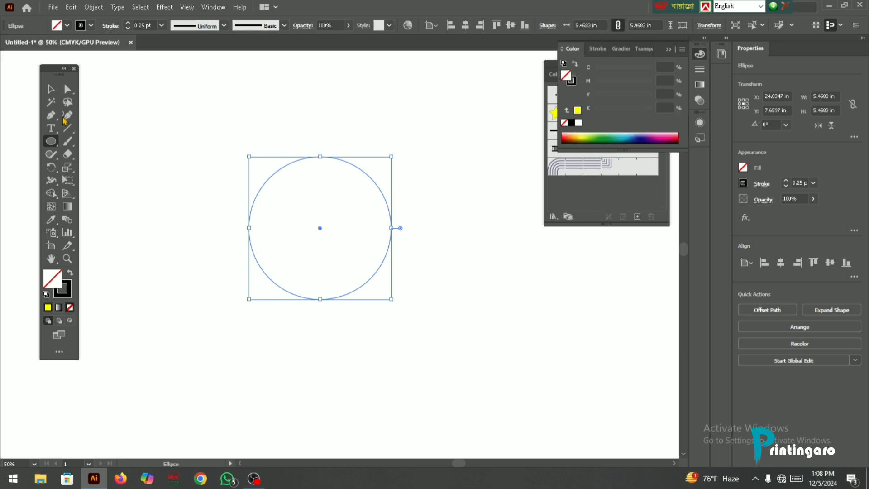
# - Place an overlapping copy of the circle about 2.74 in to the right and remove both outer crescents with Shape Builder
pyautogui.click(52, 89)
pyautogui.moveTo(315, 233); pyautogui.dragTo(387, 233)
pyautogui.moveTo(257, 153); pyautogui.dragTo(457, 305)
pyautogui.click(52, 193)
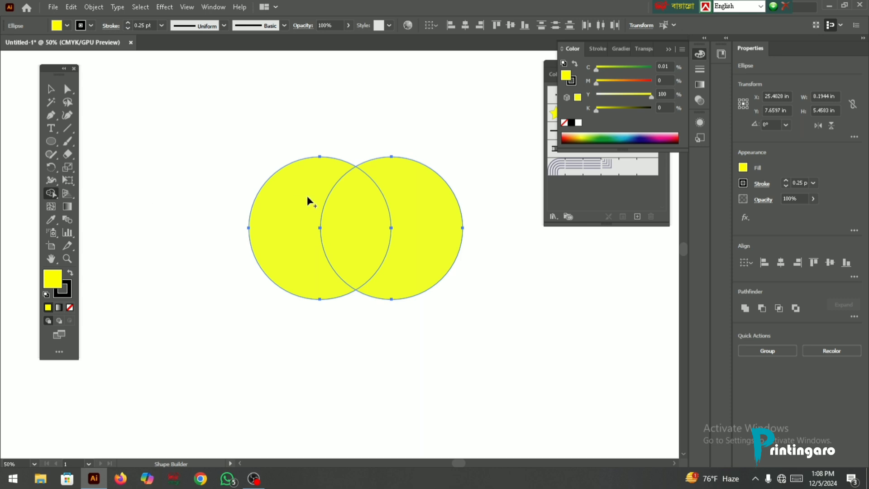
pyautogui.keyDown('alt'); pyautogui.click(294, 197); pyautogui.keyUp('alt')
pyautogui.keyDown('alt'); pyautogui.click(419, 195); pyautogui.keyUp('alt')
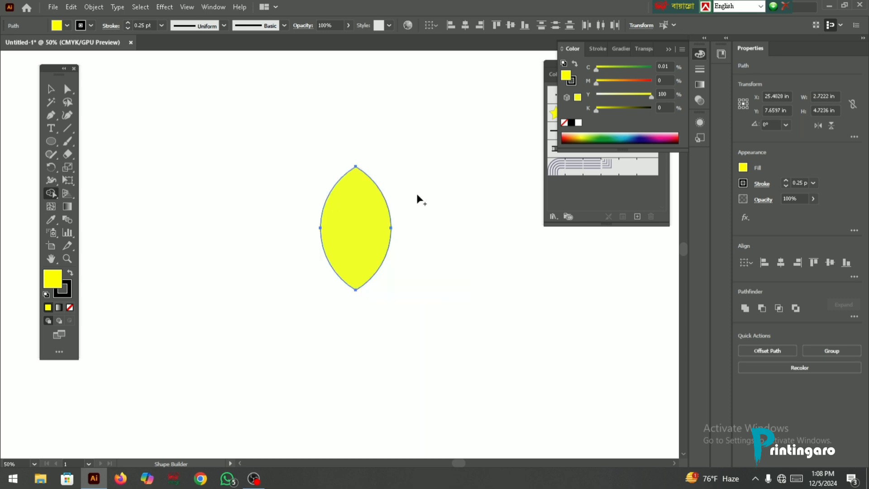
# - Move the yellow leaf shape about 2.33 in to the left and 0.33 in up
pyautogui.press('v')
pyautogui.moveTo(350, 205); pyautogui.dragTo(290, 197)
pyautogui.scroll(2, 290, 197)
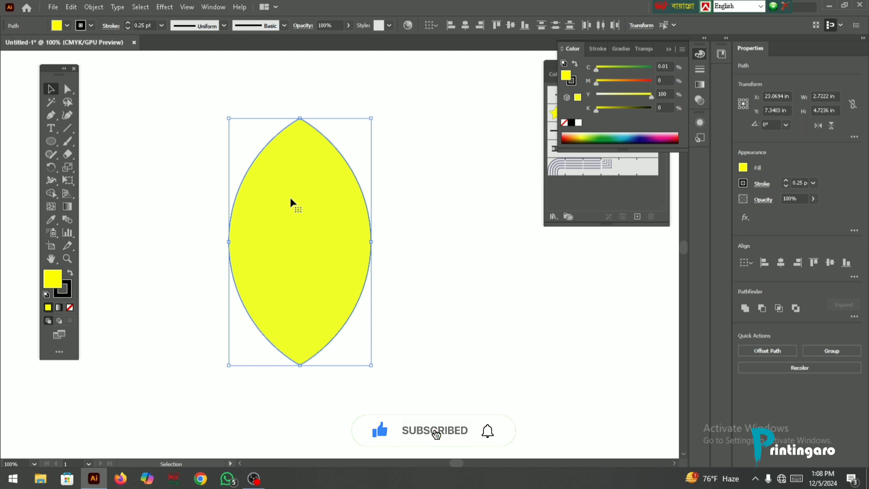
pyautogui.scroll(-2, 289, 197)
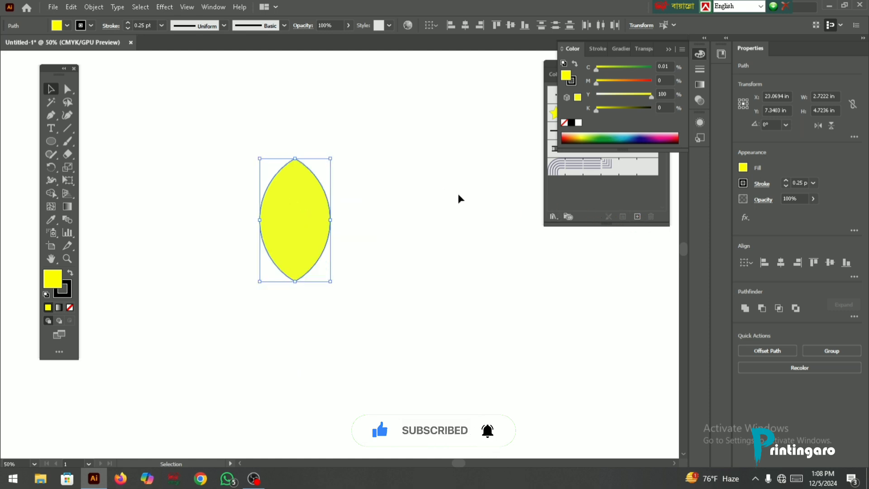
# - Create an art brush from the selected yellow leaf with Stretch to Fit Stroke Length and downward direction, and apply it to the leaf's outline
pyautogui.click(639, 218)
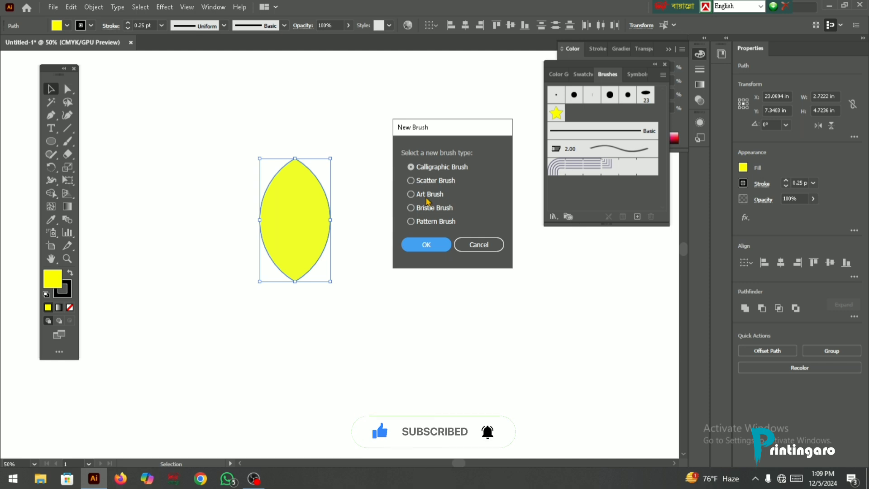
pyautogui.click(428, 199)
pyautogui.click(426, 244)
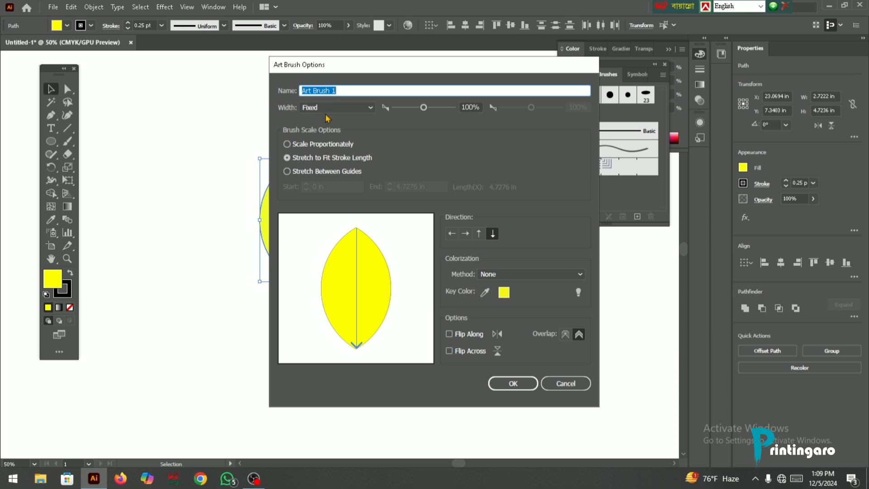
pyautogui.click(450, 335)
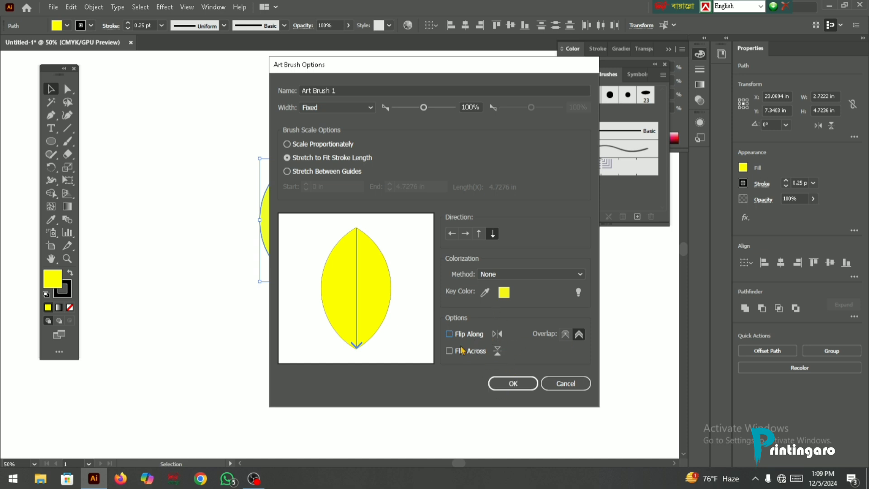
pyautogui.click(513, 384)
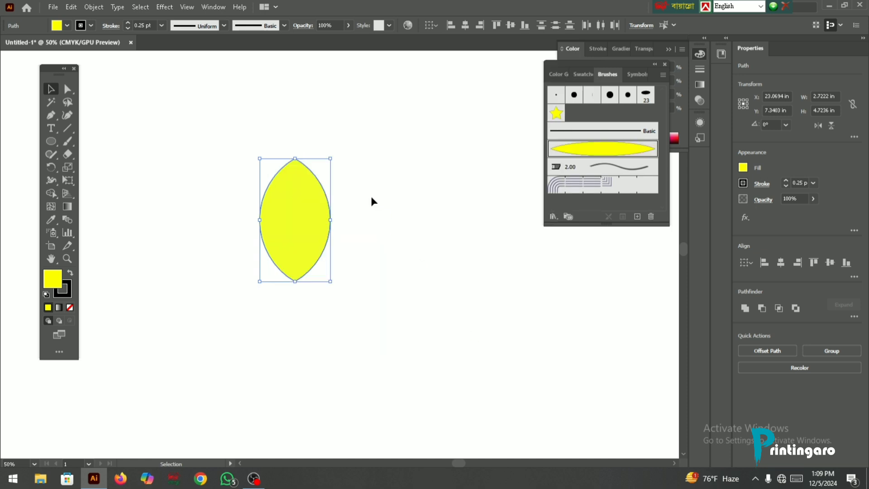
pyautogui.click(593, 149)
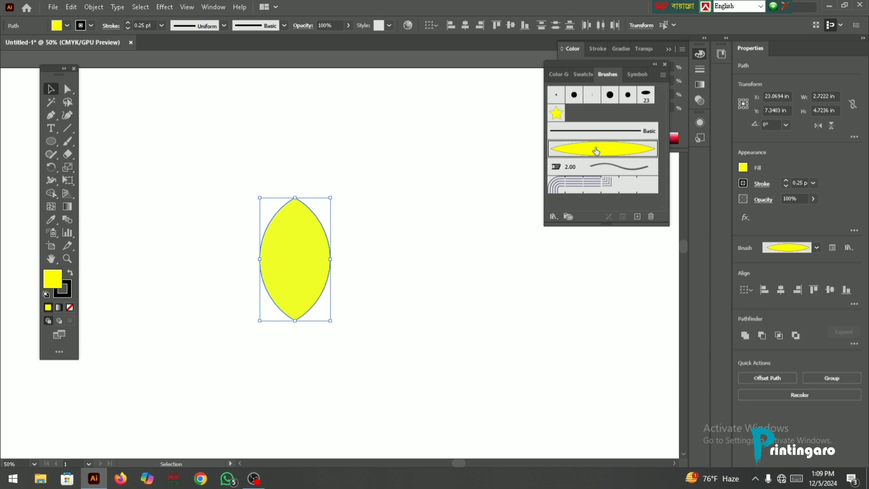
pyautogui.scroll(5, 335, 205)
pyautogui.scroll(-4, 335, 205)
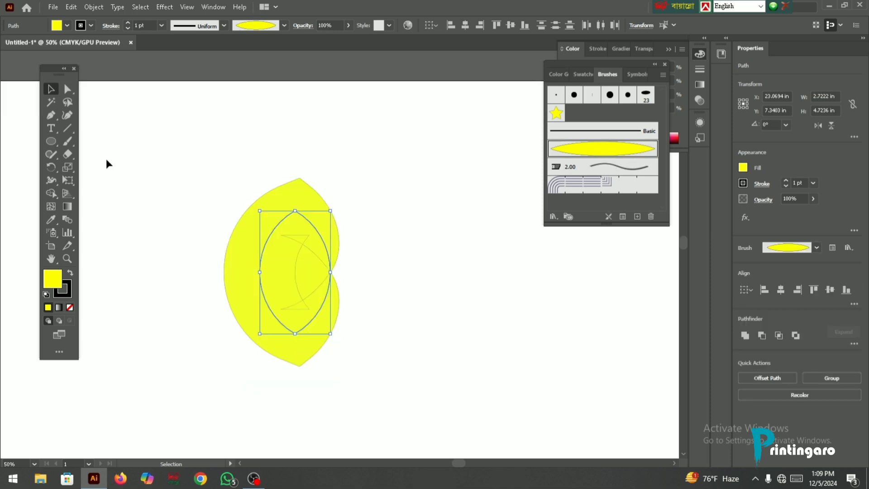
# - Paint three straight leaf-brush strokes around the leaf: a horizontal one about 11.65 in long and two slanted ones about 8.4 and 8.3 in long
pyautogui.click(69, 144)
pyautogui.scroll(2, 194, 151)
pyautogui.moveTo(151, 161); pyautogui.dragTo(481, 163)
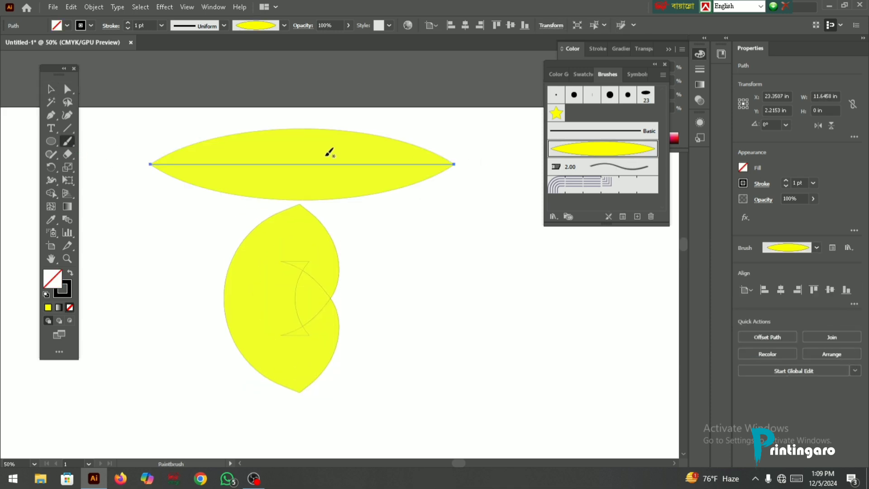
pyautogui.scroll(-2, 330, 150)
pyautogui.moveTo(370, 217); pyautogui.dragTo(433, 426)
pyautogui.scroll(-2, 392, 291)
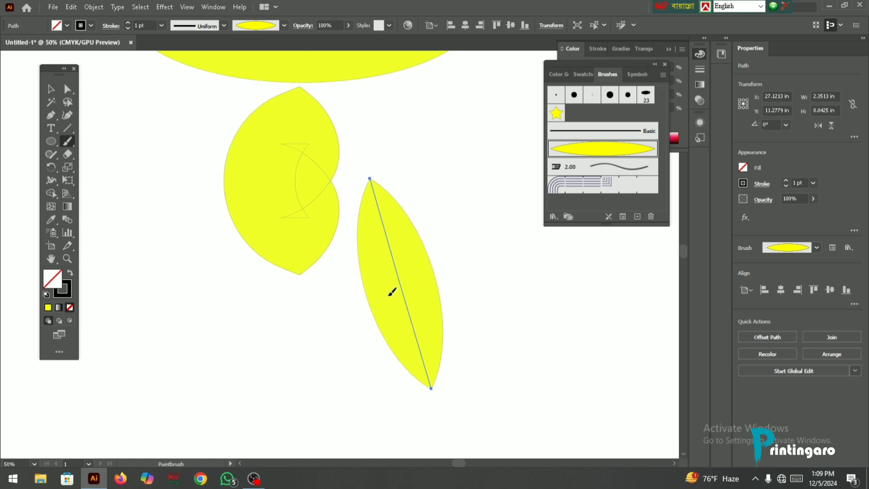
pyautogui.moveTo(172, 262); pyautogui.dragTo(310, 428)
pyautogui.scroll(2, 281, 358)
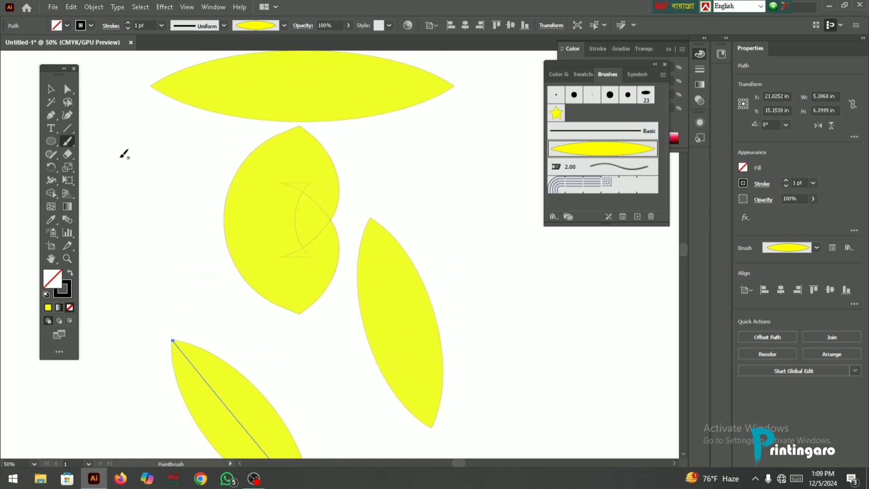
pyautogui.scroll(-1, 13, 150)
# - Select the brushed leaf and all three painted strokes and delete them
pyautogui.press('v')
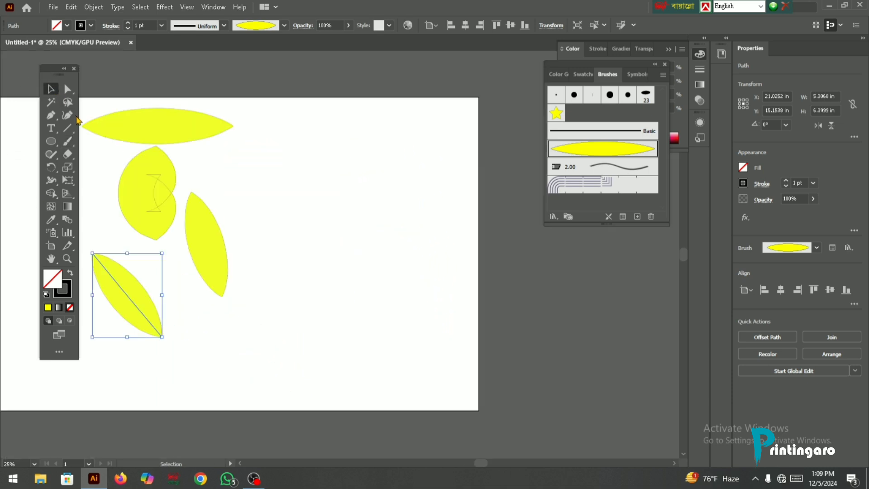
pyautogui.moveTo(93, 105); pyautogui.dragTo(303, 325)
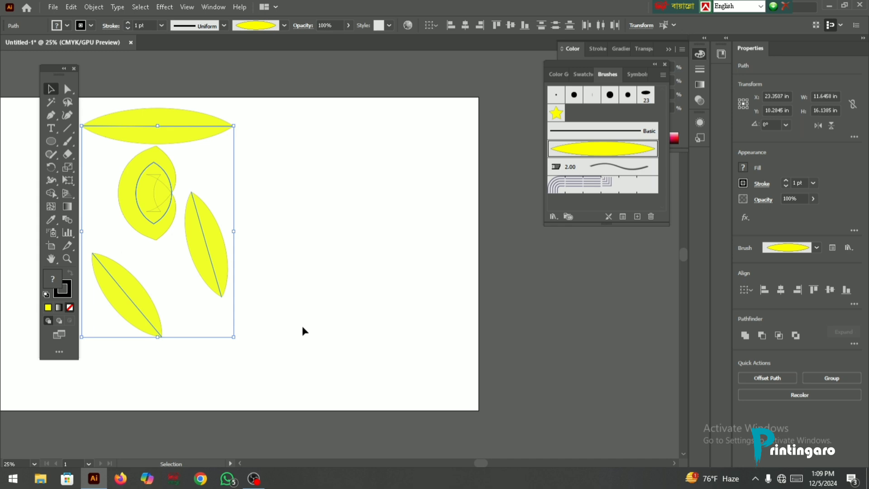
pyautogui.press('Delete')
pyautogui.scroll(1, 159, 176)
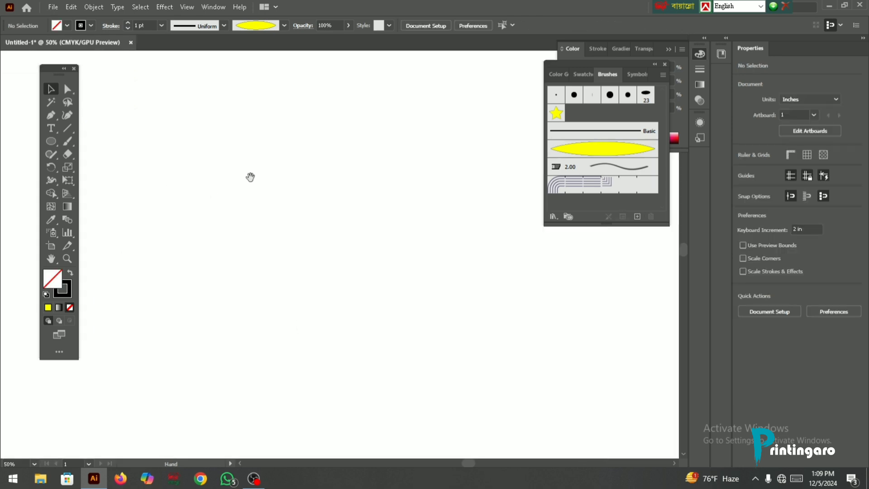
# - Draw a rectangle about 6.33 by 7.01 in and apply the leaf art brush to its stroke
pyautogui.moveTo(51, 147); pyautogui.dragTo(93, 143)
pyautogui.moveTo(249, 152); pyautogui.dragTo(415, 335)
pyautogui.moveTo(344, 335); pyautogui.dragTo(345, 335)
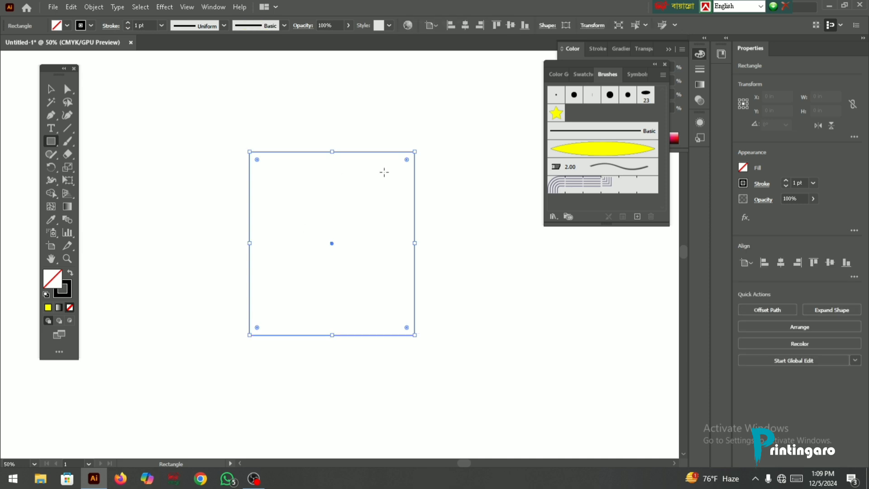
pyautogui.click(603, 148)
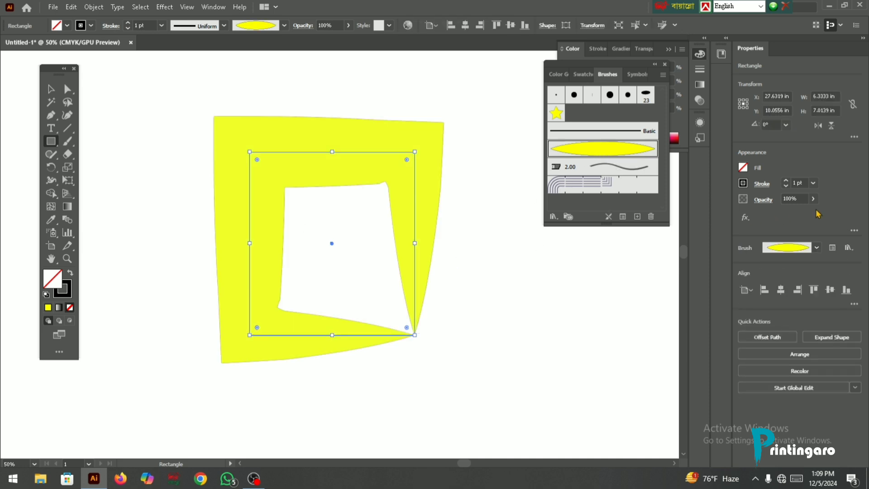
# - Try a 3 pt stroke on the rectangle, and set its final stroke weight to 0.5 pt
pyautogui.click(786, 181)
pyautogui.click(787, 181)
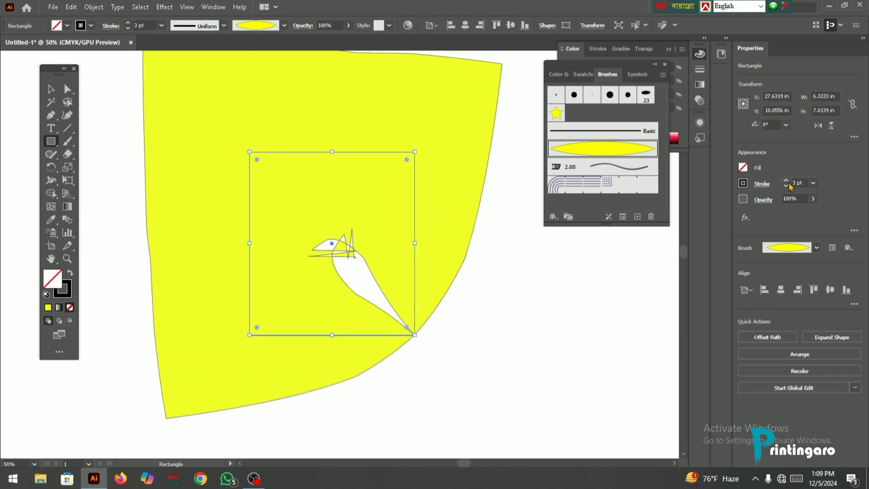
pyautogui.click(786, 185)
pyautogui.click(786, 186)
pyautogui.click(786, 185)
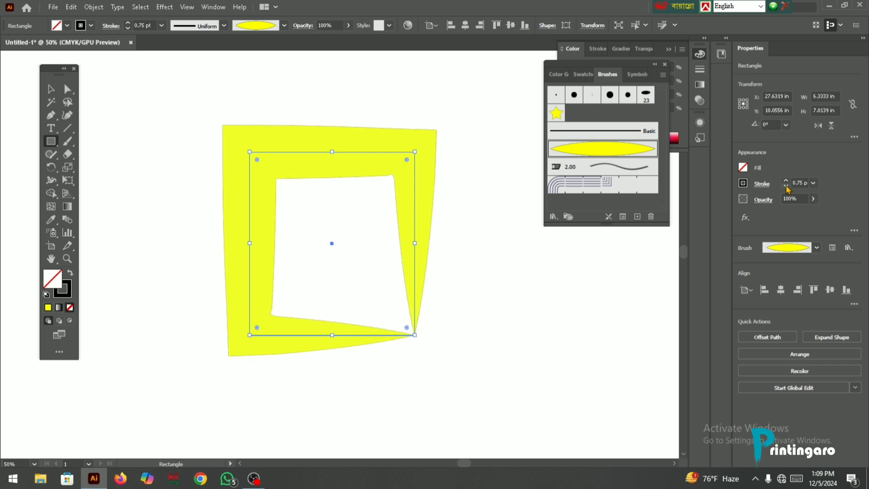
pyautogui.click(786, 186)
pyautogui.click(51, 89)
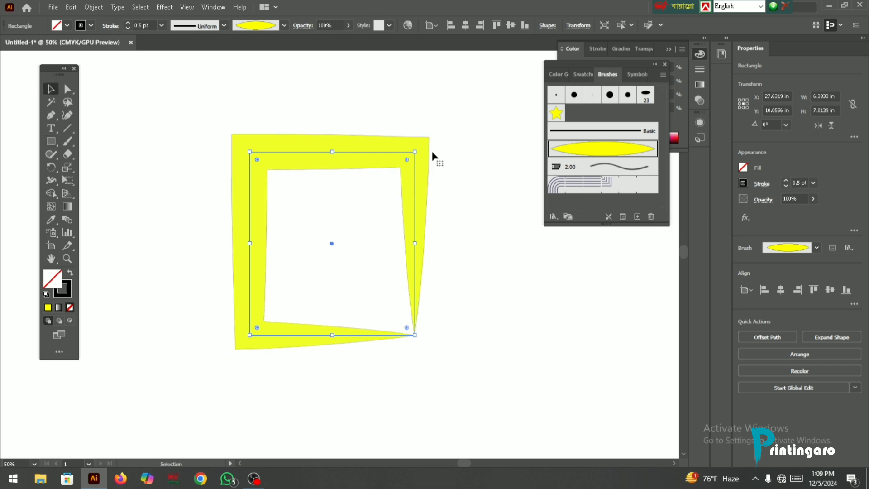
# - Try a black fill on the rectangle, remove the fill and make the stroke the active attribute
pyautogui.click(699, 54)
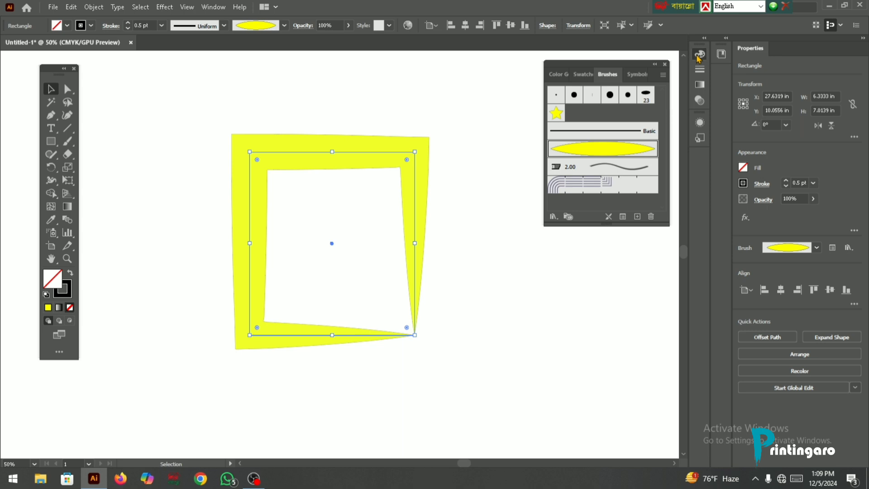
pyautogui.click(572, 123)
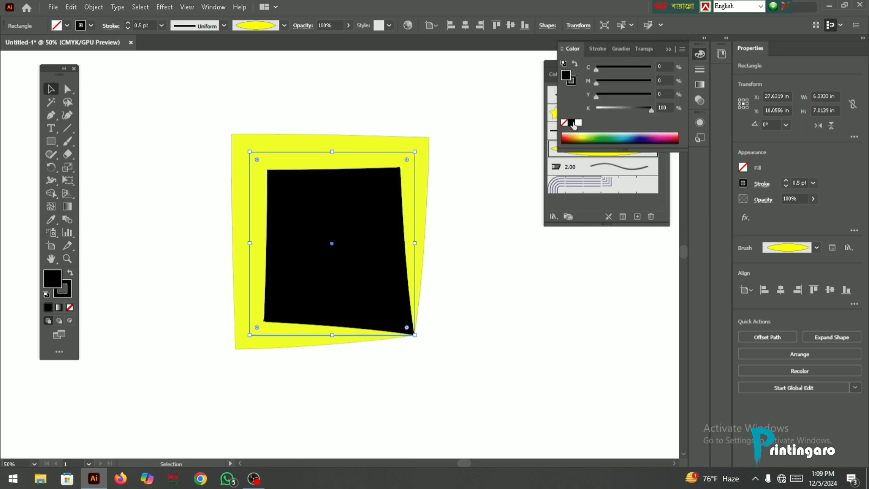
pyautogui.click(70, 308)
pyautogui.click(68, 296)
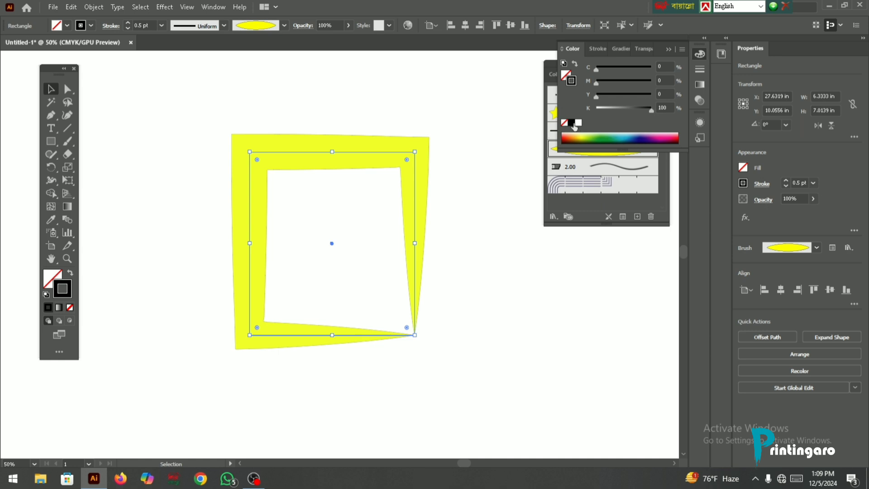
# - Check the leaf art brush's options without changing any of them
pyautogui.click(261, 27)
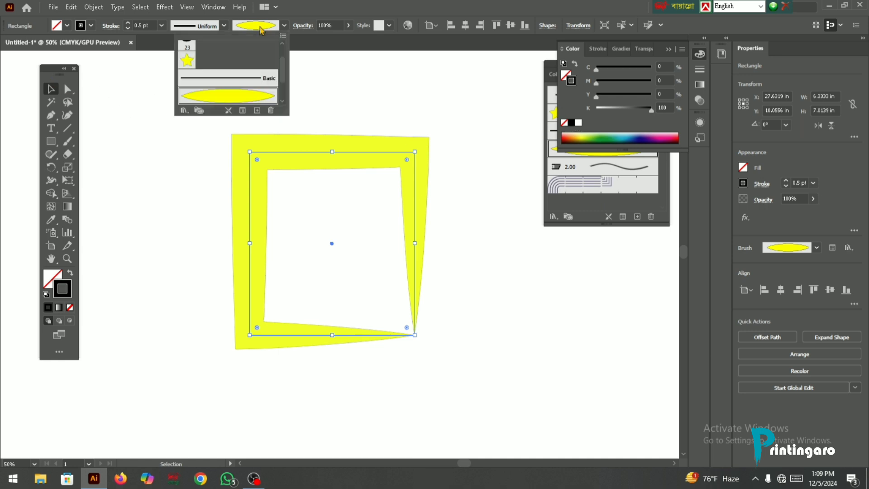
pyautogui.doubleClick(235, 95)
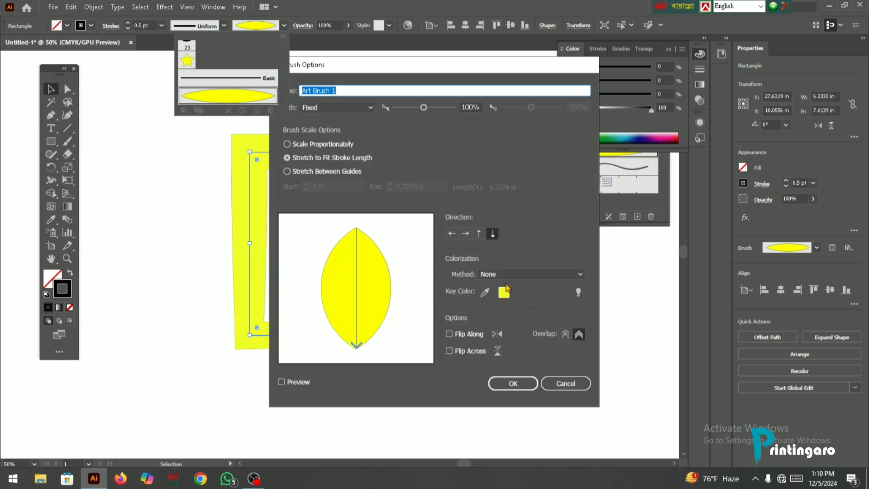
pyautogui.click(507, 388)
pyautogui.click(303, 69)
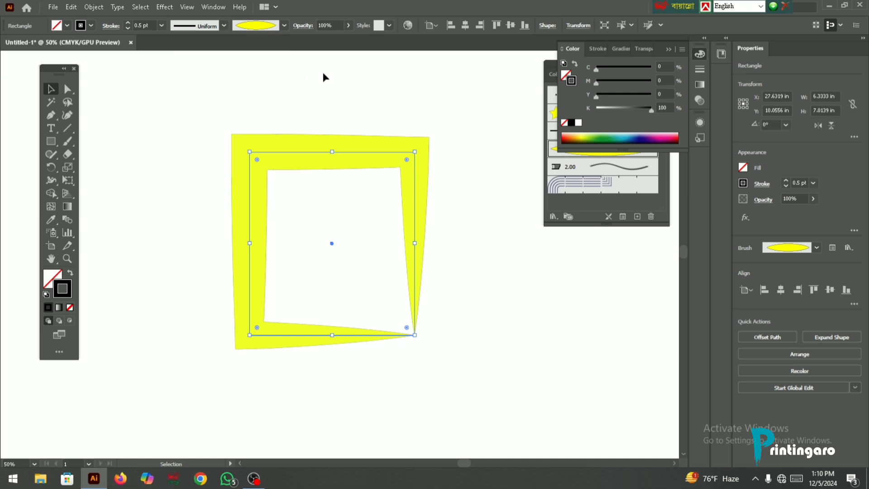
# - Move the brushed rectangle slightly up and to the left, and delete it
pyautogui.scroll(3, 294, 143)
pyautogui.scroll(-2, 271, 147)
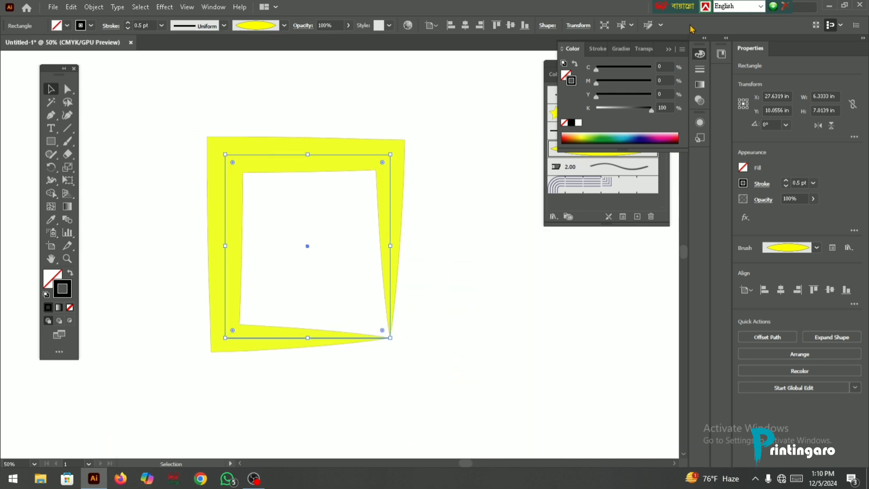
pyautogui.click(667, 53)
pyautogui.moveTo(330, 158); pyautogui.dragTo(316, 148)
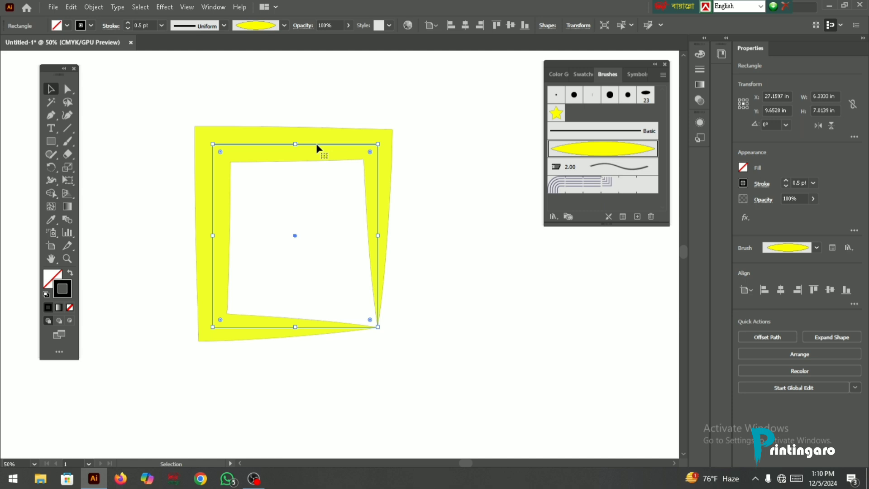
pyautogui.press('Delete')
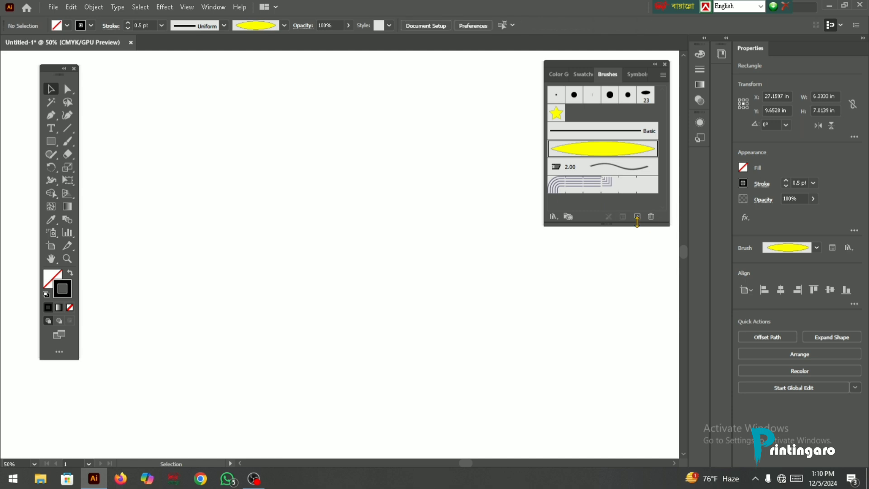
# - Create a Round Point bristle brush with size 8.6 mm, bristle length 183%, density 45% and thickness 31%
pyautogui.click(637, 217)
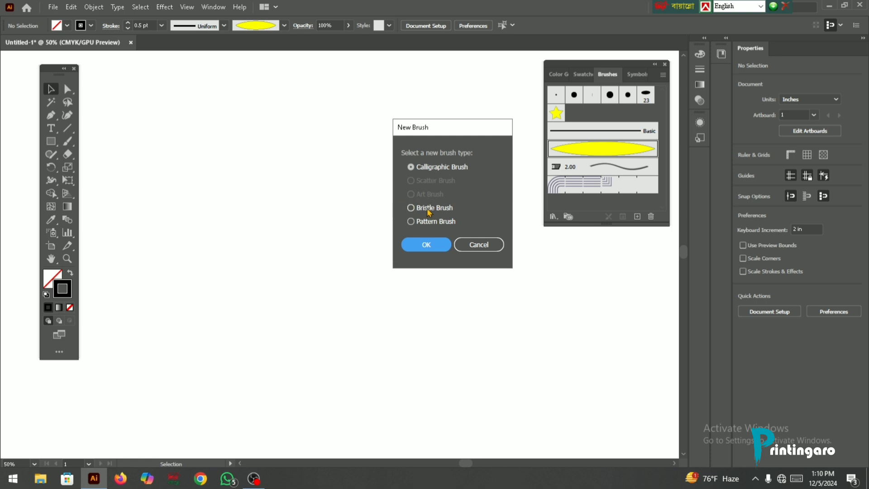
pyautogui.click(411, 208)
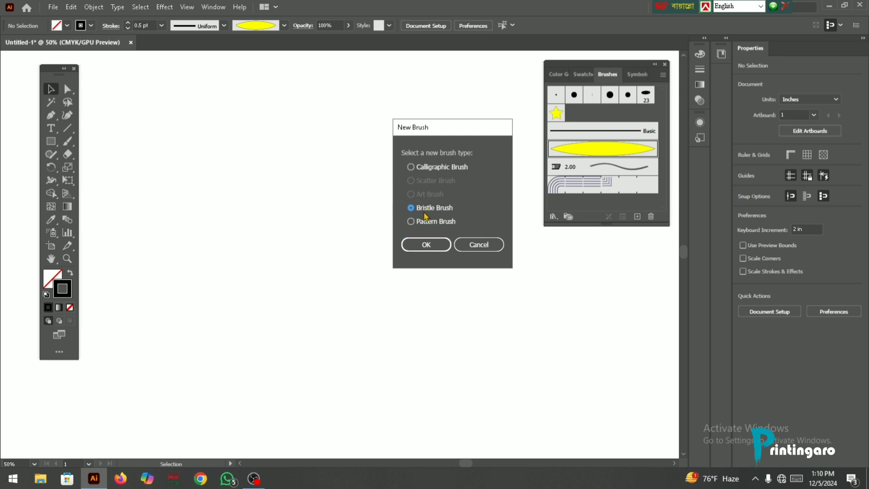
pyautogui.click(428, 247)
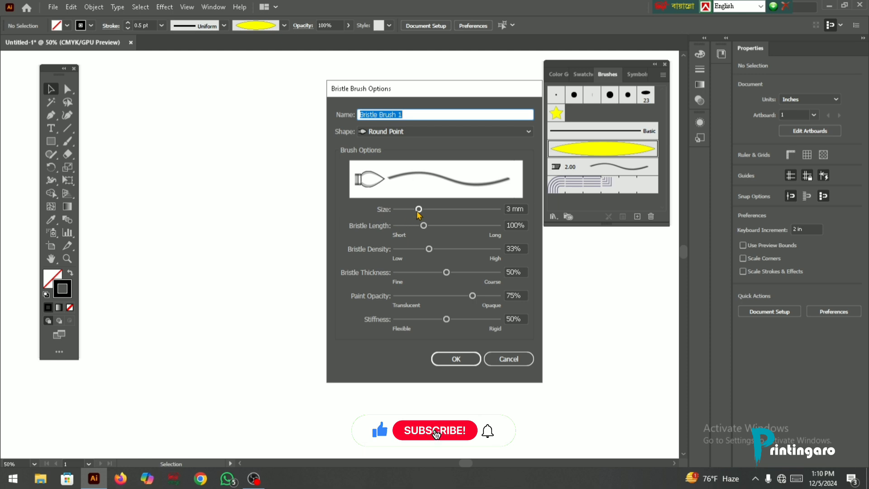
pyautogui.moveTo(419, 211)
pyautogui.mouseDown()
pyautogui.moveTo(498, 214)
pyautogui.moveTo(457, 216)
pyautogui.moveTo(485, 218)
pyautogui.mouseUp()
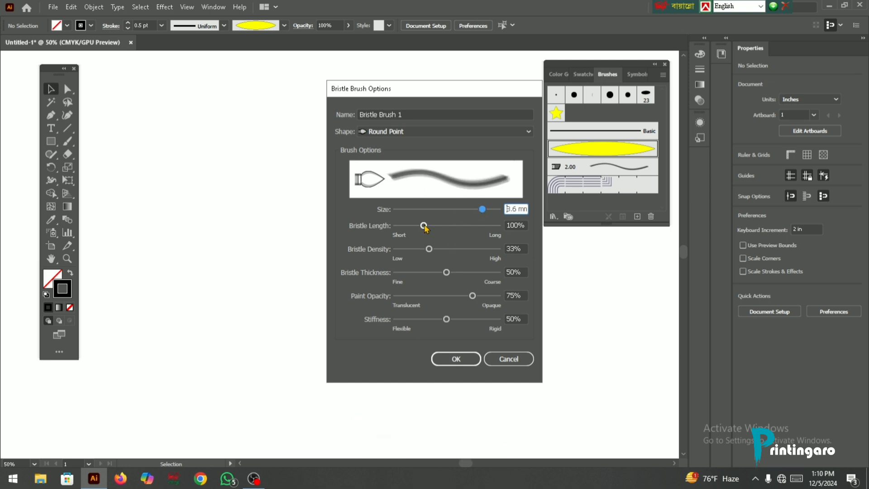
pyautogui.moveTo(425, 228)
pyautogui.mouseDown()
pyautogui.moveTo(456, 233)
pyautogui.moveTo(459, 241)
pyautogui.moveTo(433, 253)
pyautogui.moveTo(465, 272)
pyautogui.moveTo(428, 275)
pyautogui.mouseUp()
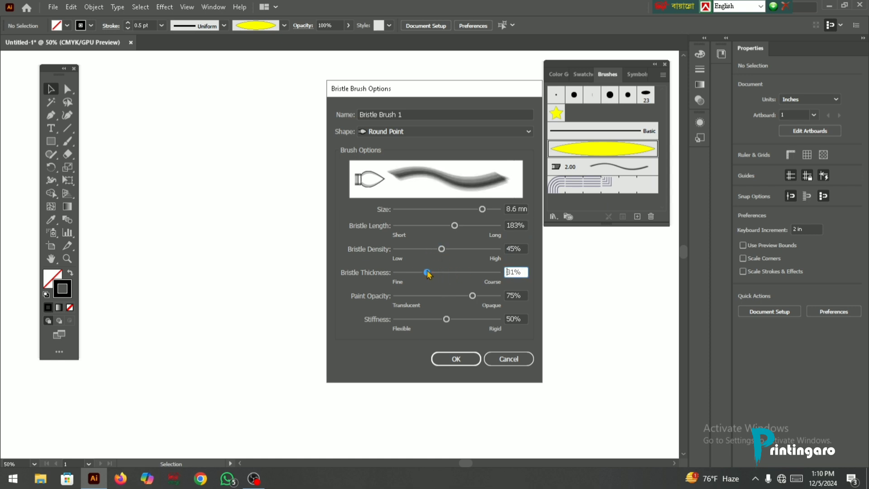
pyautogui.click(456, 359)
# - Paint a curved stroke about 9.76 in wide and 3.97 in high with the bristle brush and inspect its bristle texture up close
pyautogui.click(71, 144)
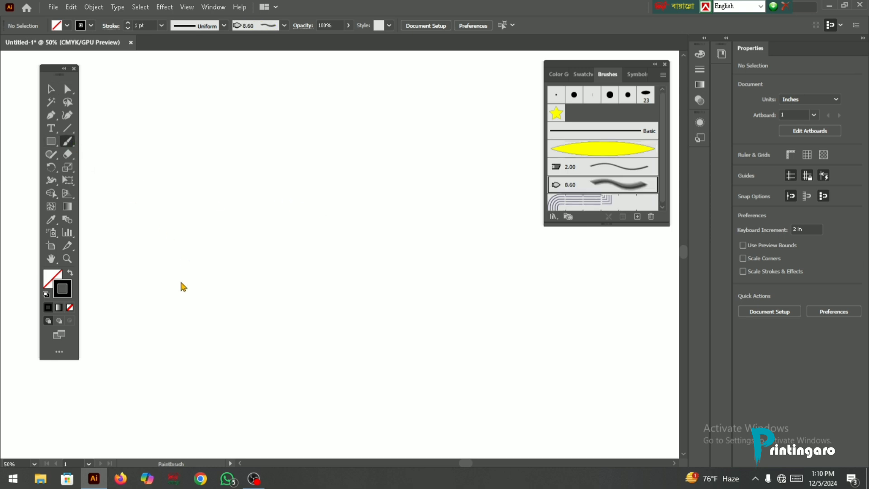
pyautogui.moveTo(171, 297)
pyautogui.mouseDown()
pyautogui.moveTo(292, 180)
pyautogui.moveTo(420, 215)
pyautogui.mouseUp()
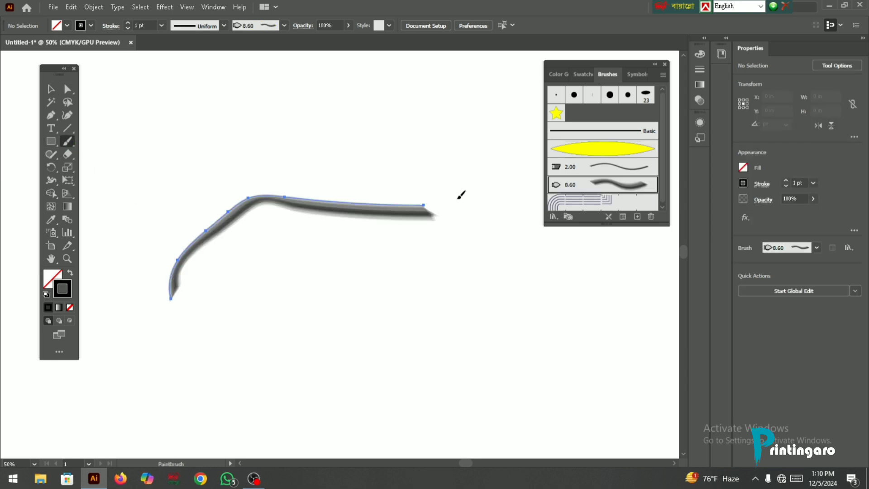
pyautogui.scroll(5, 272, 206)
pyautogui.scroll(-1, 321, 192)
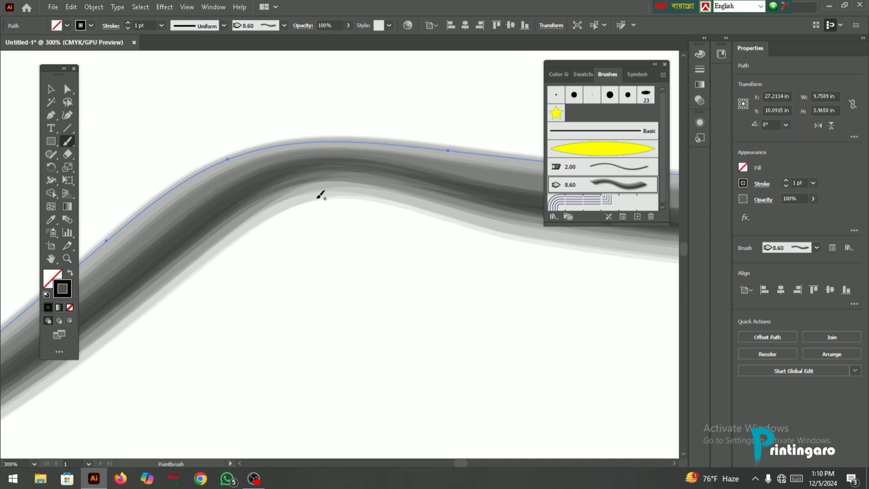
pyautogui.scroll(3, 313, 175)
pyautogui.scroll(-3, 282, 189)
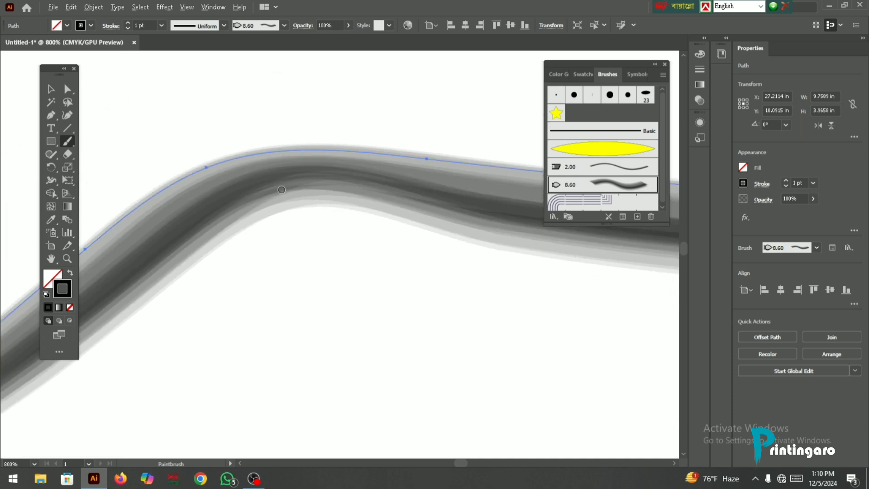
# - Examine the bristle texture and ends of the painted curve at several zoom levels
pyautogui.scroll(-3, 282, 190)
pyautogui.scroll(3, 282, 190)
pyautogui.scroll(-5, 297, 190)
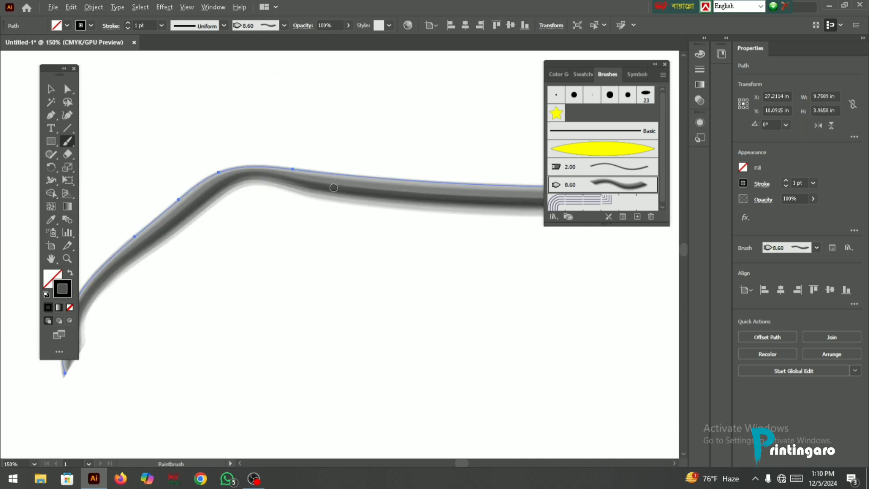
pyautogui.click(51, 89)
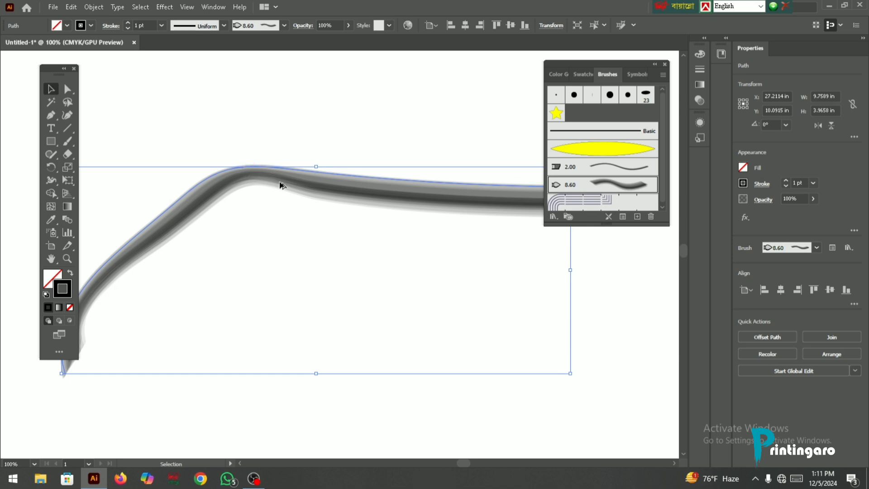
pyautogui.scroll(3, 281, 181)
pyautogui.scroll(-4, 282, 175)
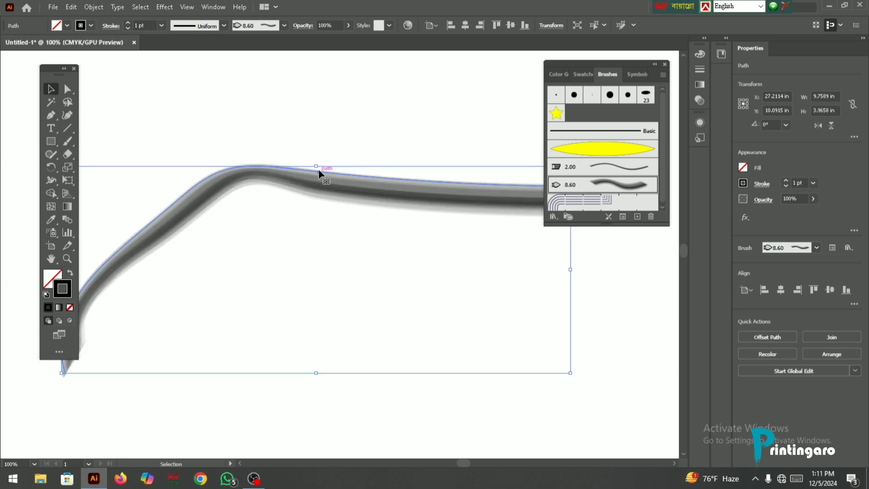
pyautogui.scroll(2, 287, 202)
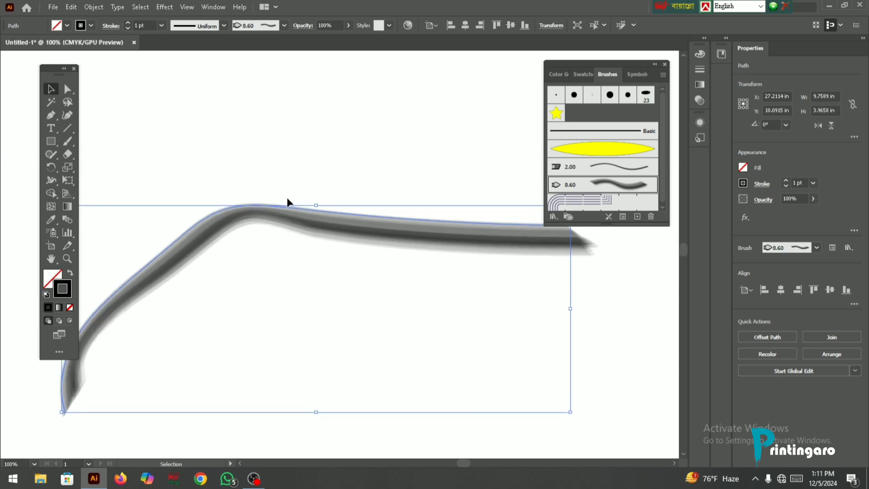
pyautogui.scroll(-1, 600, 159)
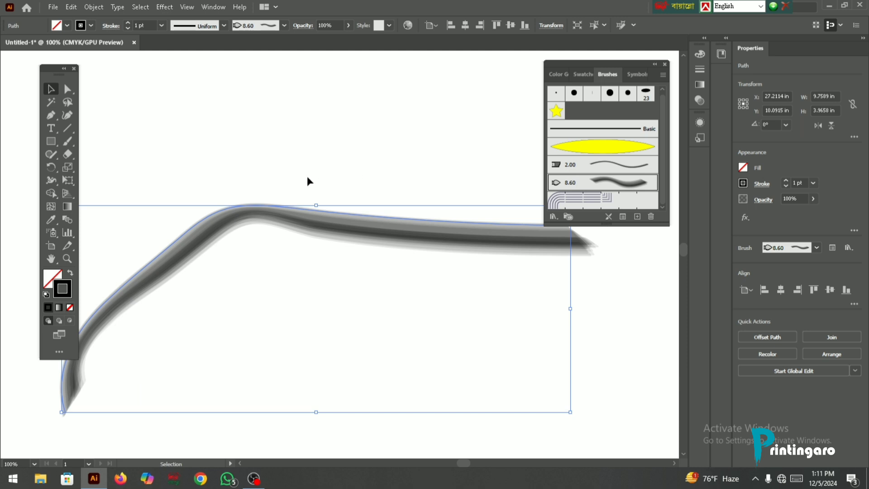
pyautogui.scroll(1, 301, 197)
pyautogui.scroll(-2, 299, 153)
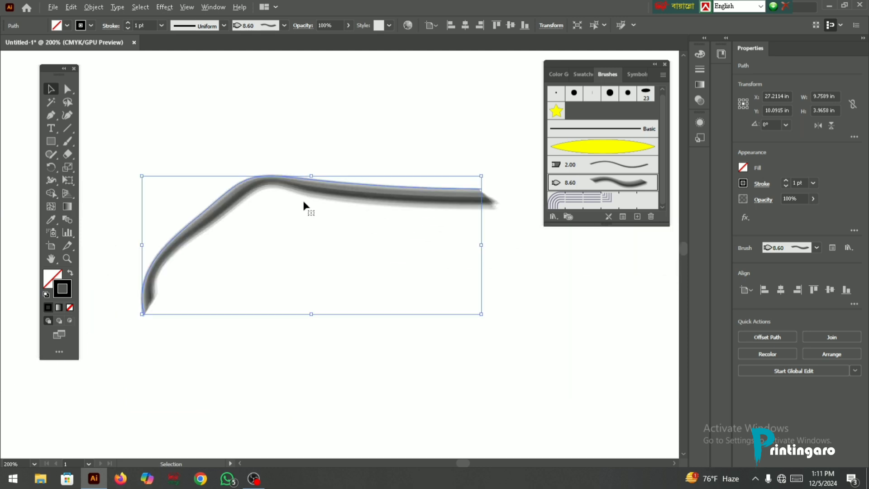
pyautogui.scroll(3, 280, 178)
pyautogui.scroll(-3, 304, 181)
pyautogui.scroll(3, 305, 181)
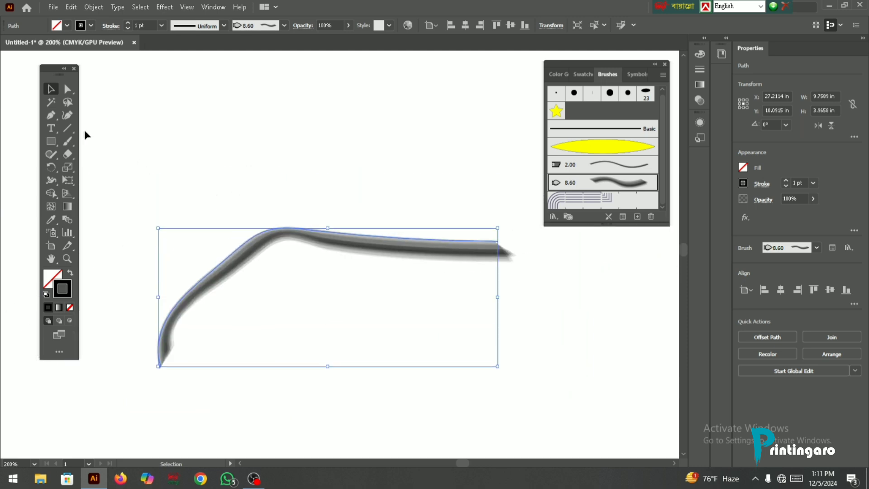
# - Paint a looping freehand stroke about 7.28 in wide and 7.13 in high with the 8.60 bristle brush, overlapping the curve
pyautogui.click(75, 142)
pyautogui.scroll(3, 170, 171)
pyautogui.moveTo(169, 168)
pyautogui.mouseDown()
pyautogui.moveTo(412, 123)
pyautogui.moveTo(434, 98)
pyautogui.mouseUp()
pyautogui.moveTo(404, 216)
pyautogui.mouseDown()
pyautogui.moveTo(164, 147)
pyautogui.moveTo(331, 100)
pyautogui.moveTo(235, 209)
pyautogui.moveTo(255, 286)
pyautogui.moveTo(347, 318)
pyautogui.moveTo(353, 347)
pyautogui.moveTo(318, 362)
pyautogui.moveTo(205, 303)
pyautogui.moveTo(179, 179)
pyautogui.moveTo(238, 95)
pyautogui.moveTo(490, 166)
pyautogui.mouseUp()
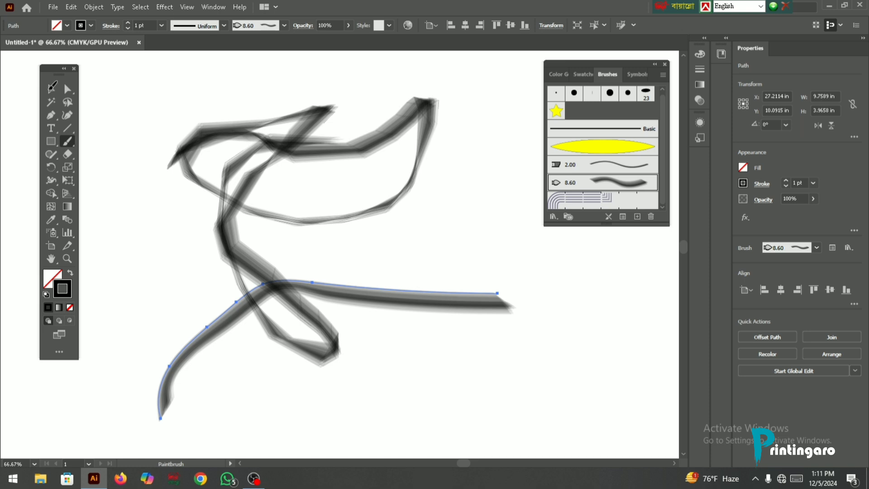
pyautogui.press('v')
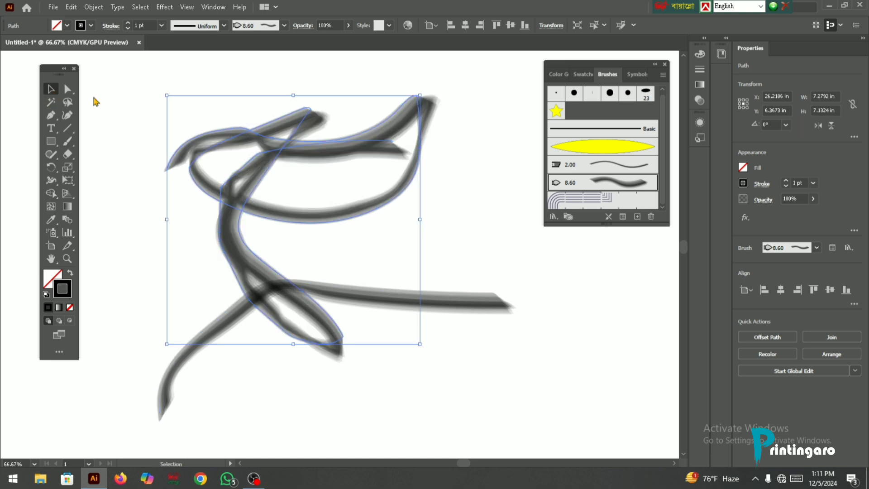
# - Delete the looping bristle stroke and the curved bristle stroke beneath it
pyautogui.press('Delete')
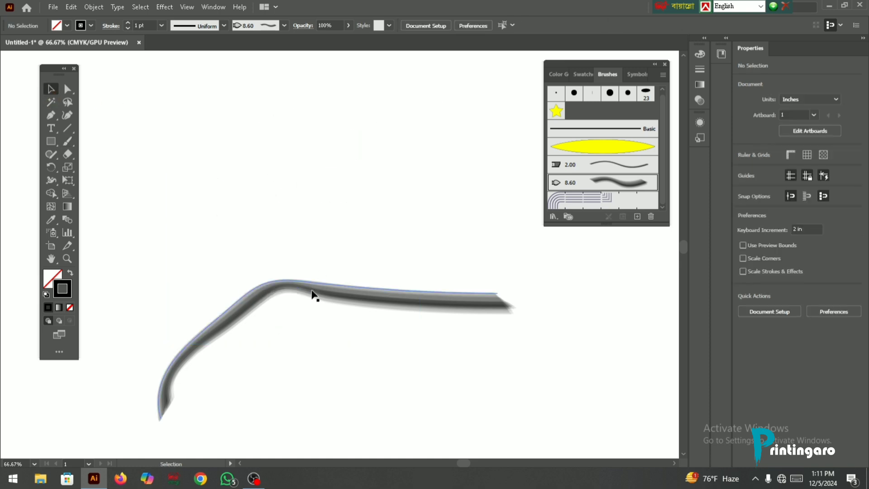
pyautogui.click(312, 293)
pyautogui.press('Delete')
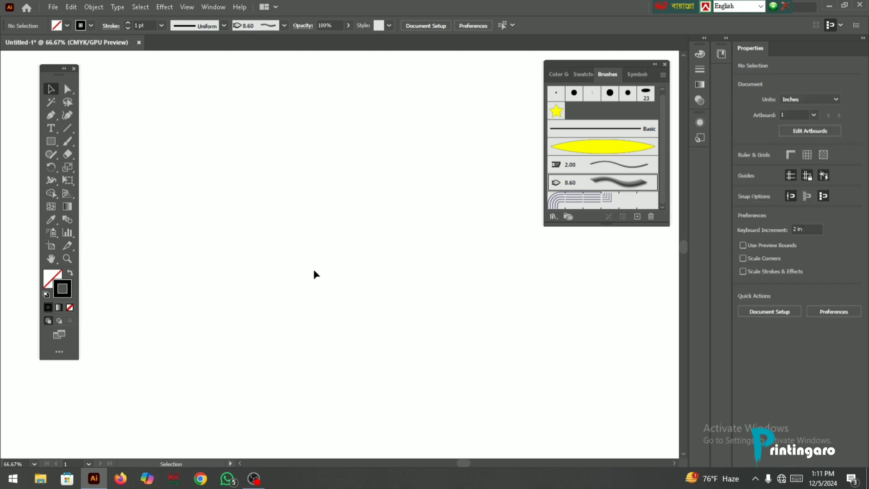
# - Draw a rectangle about 6.5 in wide and 6 in high and apply the 8.60 bristle brush to its outline
pyautogui.click(50, 141)
pyautogui.moveTo(181, 136); pyautogui.dragTo(407, 346)
pyautogui.click(611, 186)
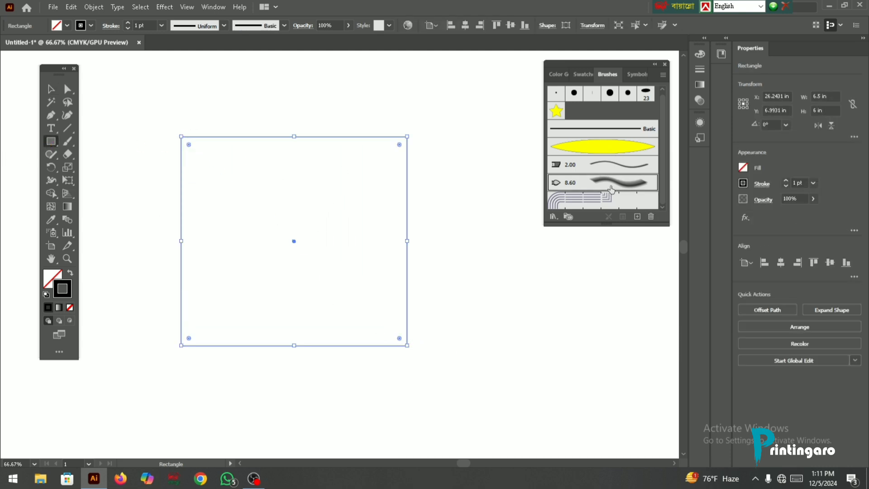
pyautogui.click(50, 88)
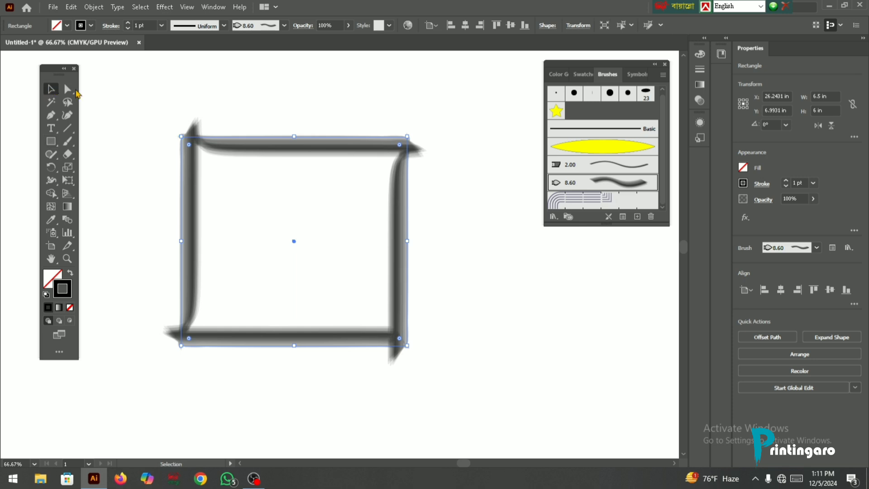
pyautogui.click(323, 120)
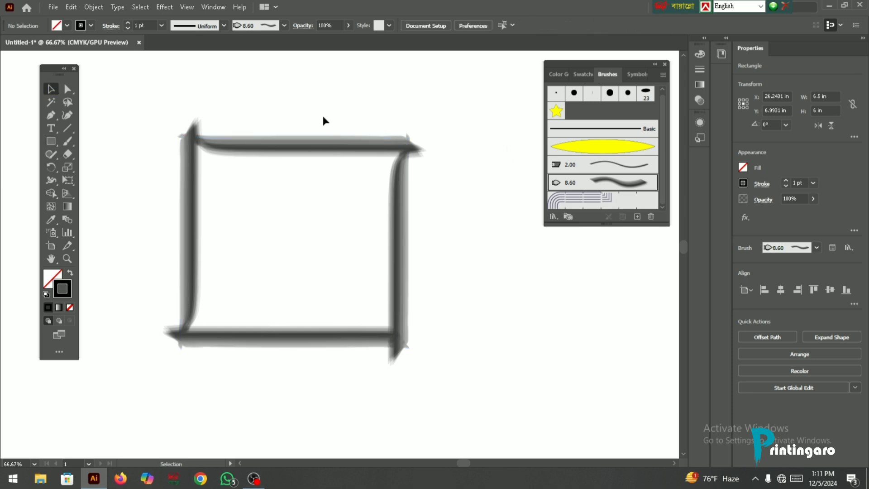
# - Inspect the brushed rectangle's edges up close and delete the rectangle
pyautogui.click(319, 141)
pyautogui.scroll(3, 229, 187)
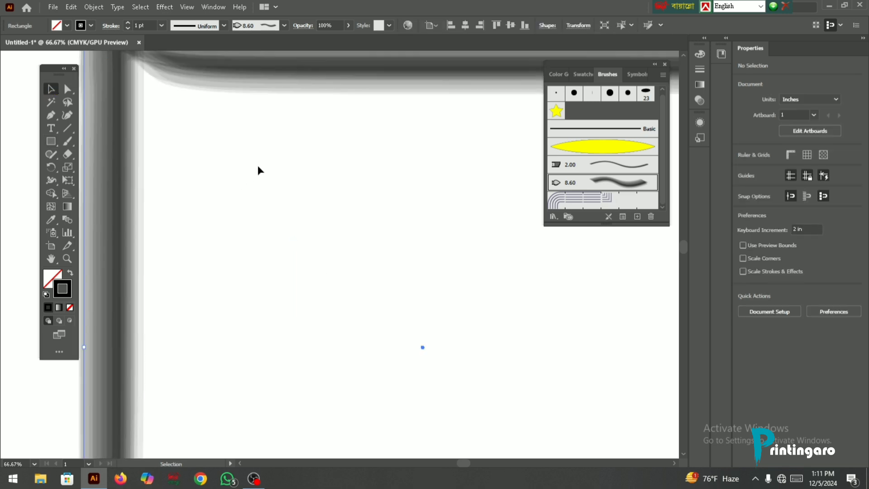
pyautogui.scroll(-3, 258, 166)
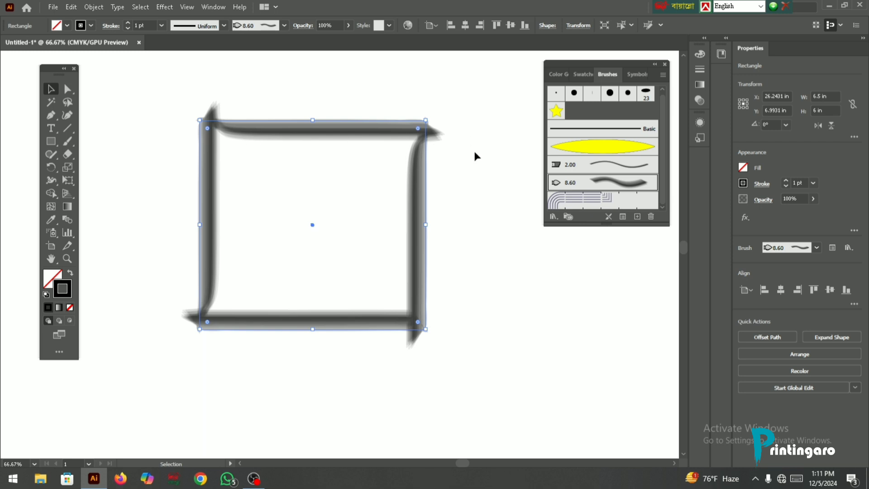
pyautogui.press('Delete')
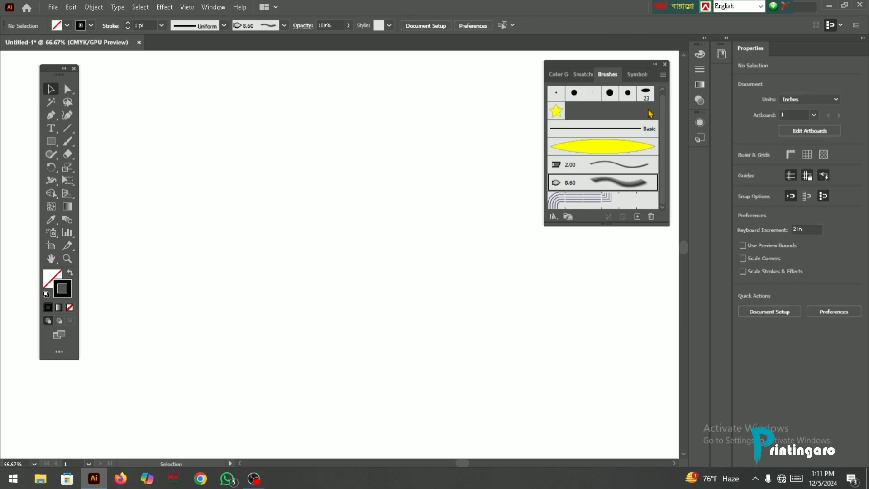
pyautogui.click(637, 216)
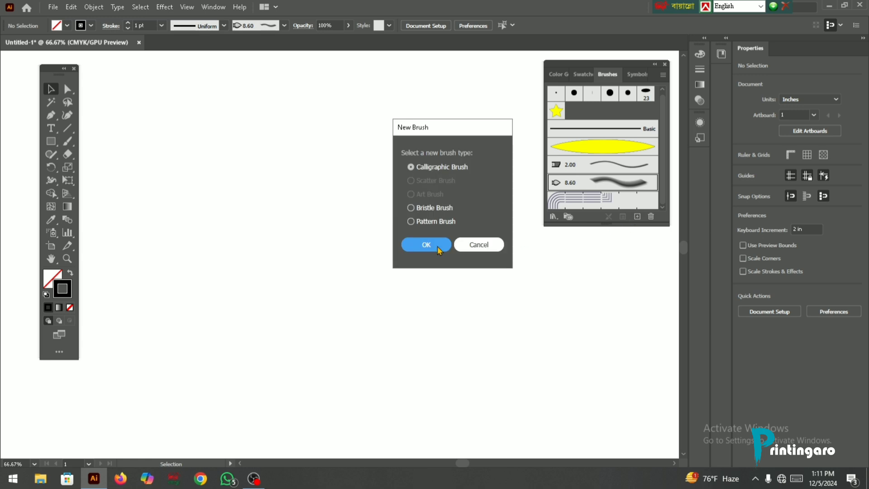
pyautogui.click(414, 222)
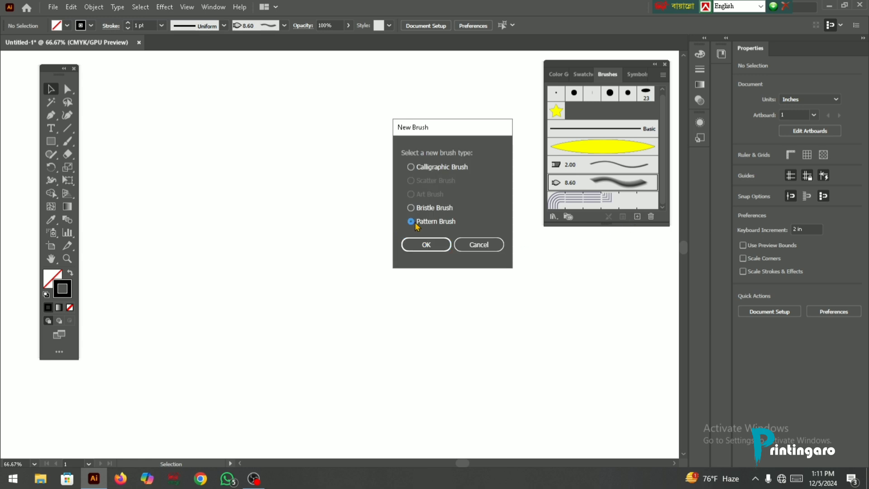
pyautogui.click(431, 246)
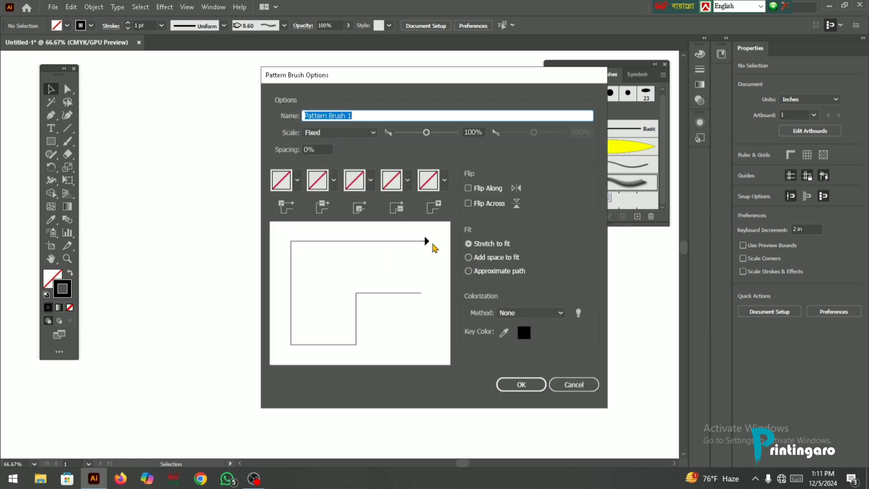
pyautogui.click(297, 181)
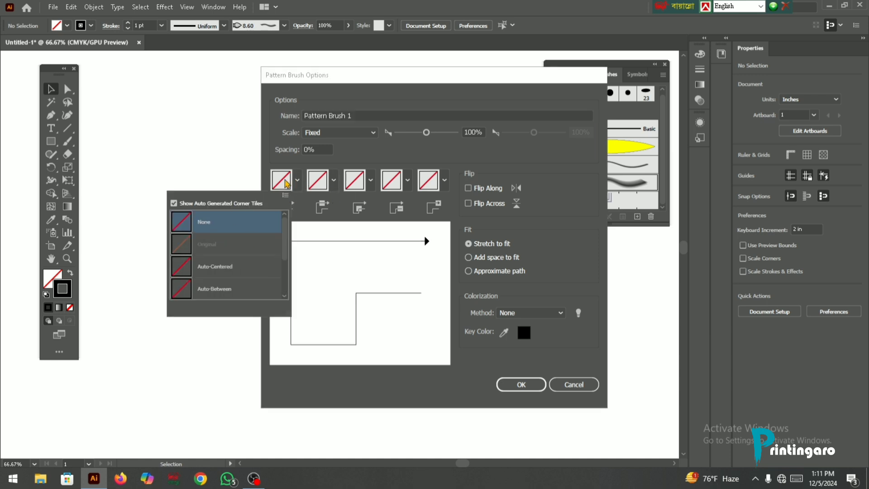
pyautogui.click(286, 183)
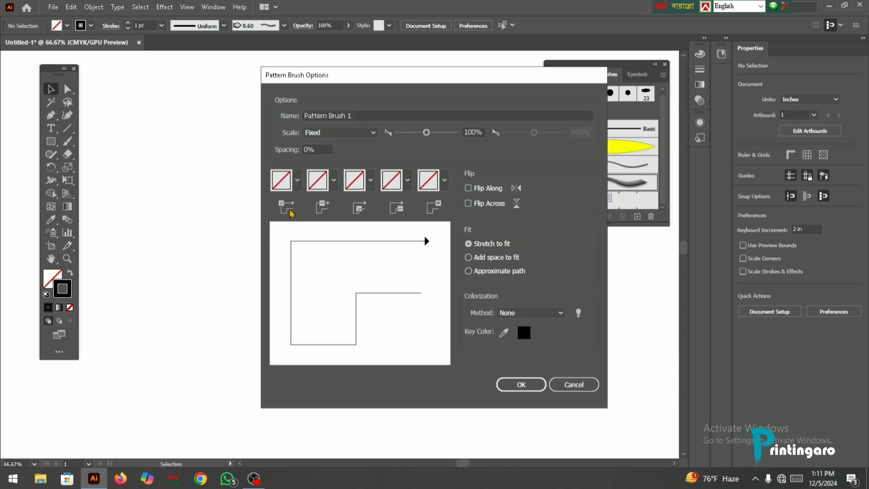
pyautogui.click(574, 384)
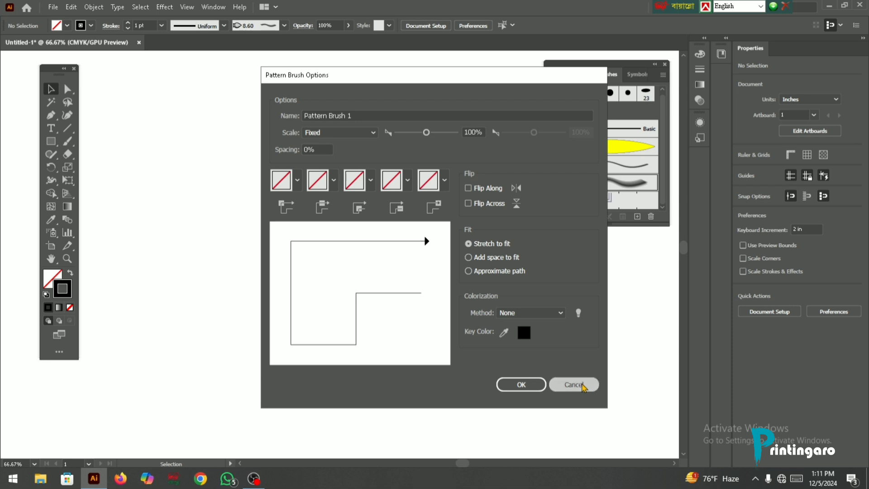
# - Draw a five-pointed star about 1.78 in wide and 1.69 in high with the Star tool
pyautogui.moveTo(54, 149); pyautogui.dragTo(75, 192)
pyautogui.moveTo(267, 190); pyautogui.dragTo(304, 219)
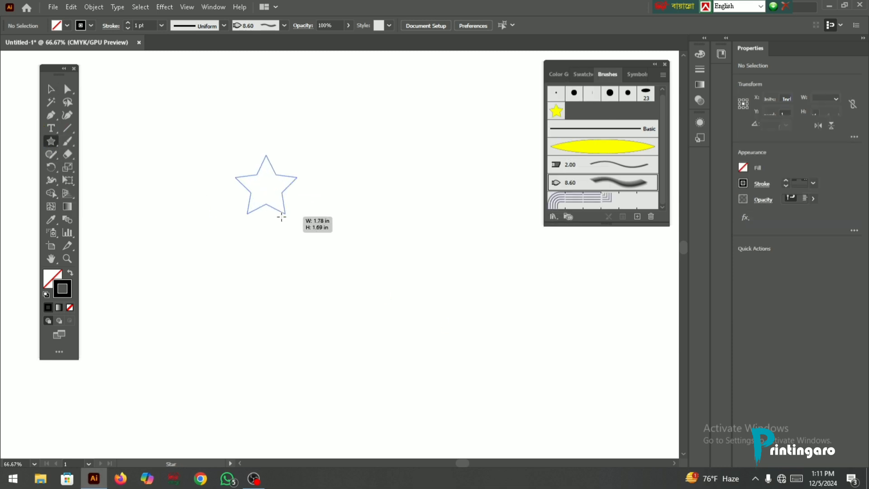
pyautogui.click(289, 219)
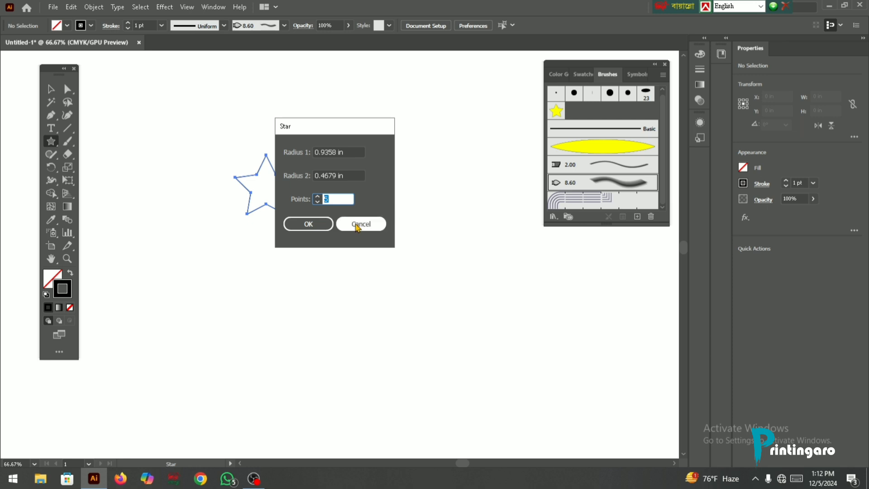
pyautogui.click(360, 223)
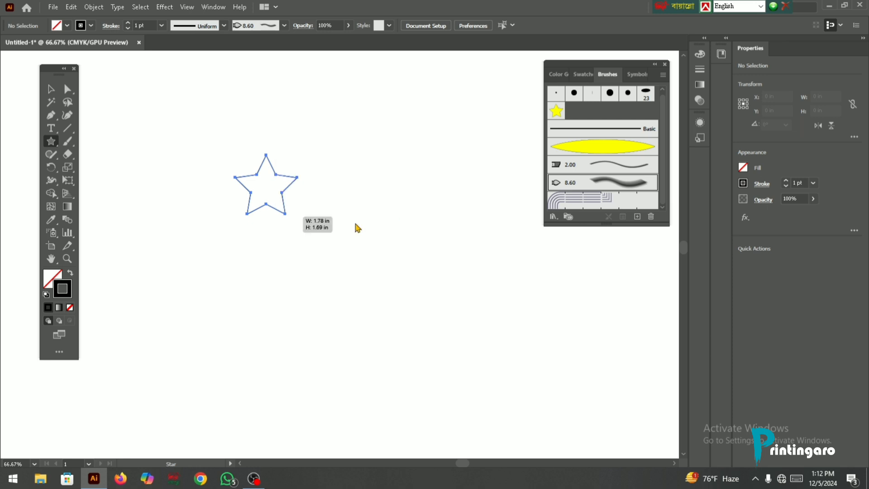
# - Create a pattern brush from the selected star, keeping the default name, 100% fixed scale, 0% spacing and Stretch to fit
pyautogui.click(637, 217)
pyautogui.click(430, 224)
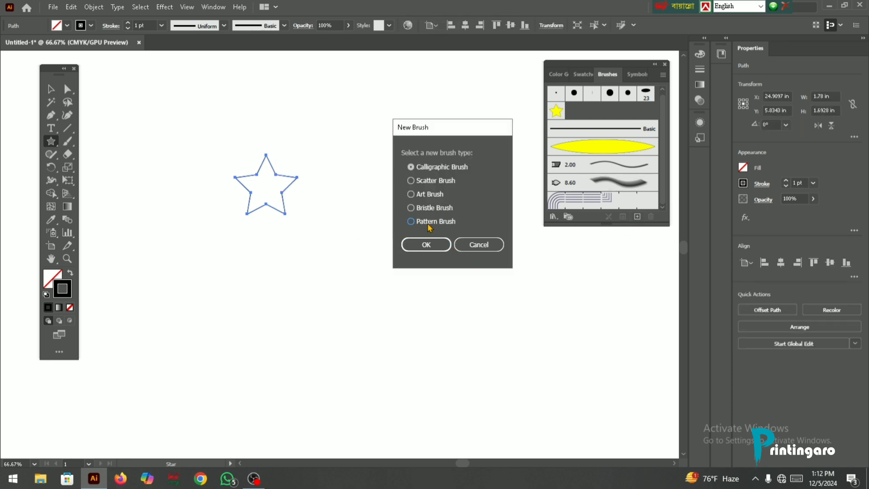
pyautogui.click(428, 245)
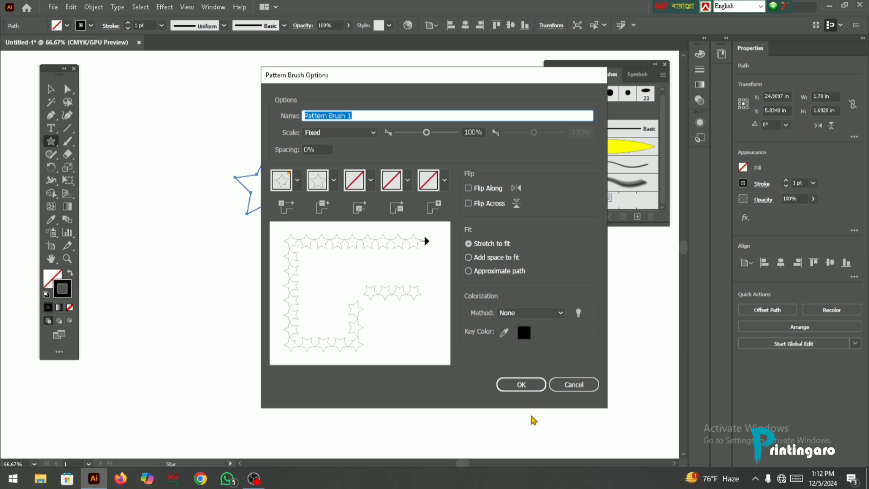
pyautogui.click(521, 385)
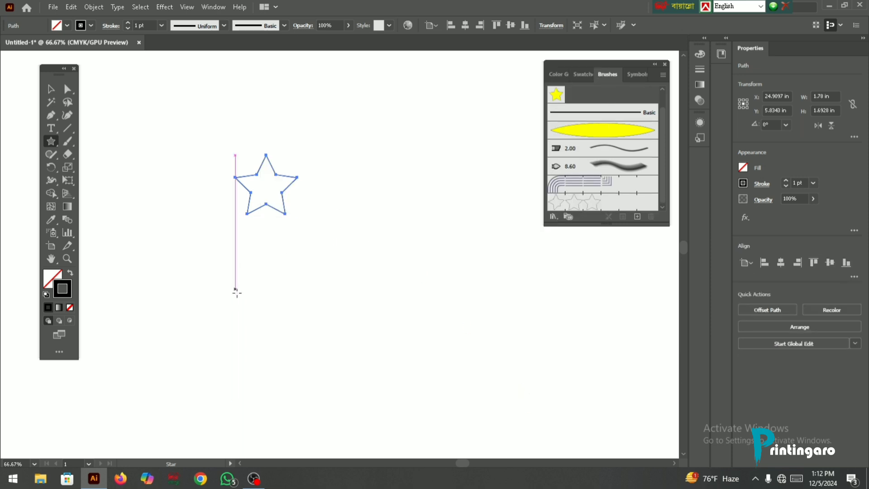
# - Draw four more stars of different sizes on the artboard, the largest about 10.4 in wide and the smallest about 3.57 in wide
pyautogui.moveTo(237, 293); pyautogui.dragTo(434, 291)
pyautogui.scroll(-3, 340, 216)
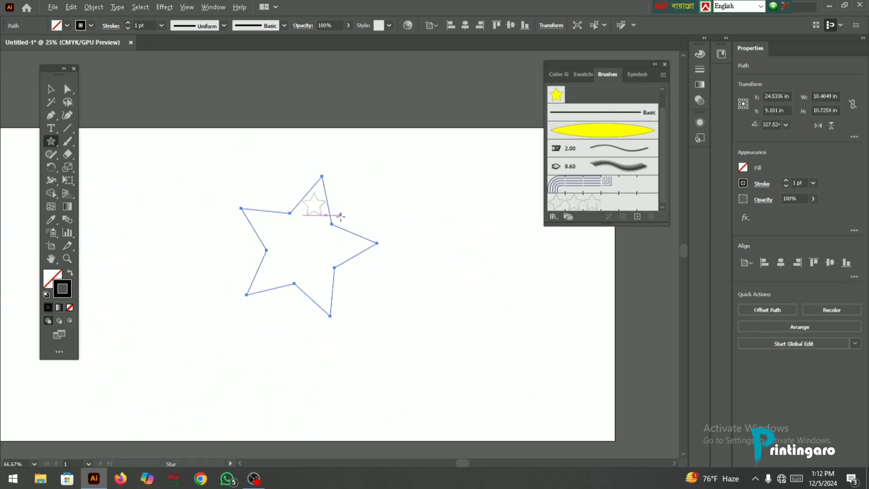
pyautogui.moveTo(415, 198)
pyautogui.mouseDown()
pyautogui.moveTo(413, 262)
pyautogui.moveTo(422, 261)
pyautogui.mouseUp()
pyautogui.moveTo(176, 217); pyautogui.dragTo(186, 250)
pyautogui.moveTo(417, 304); pyautogui.dragTo(421, 327)
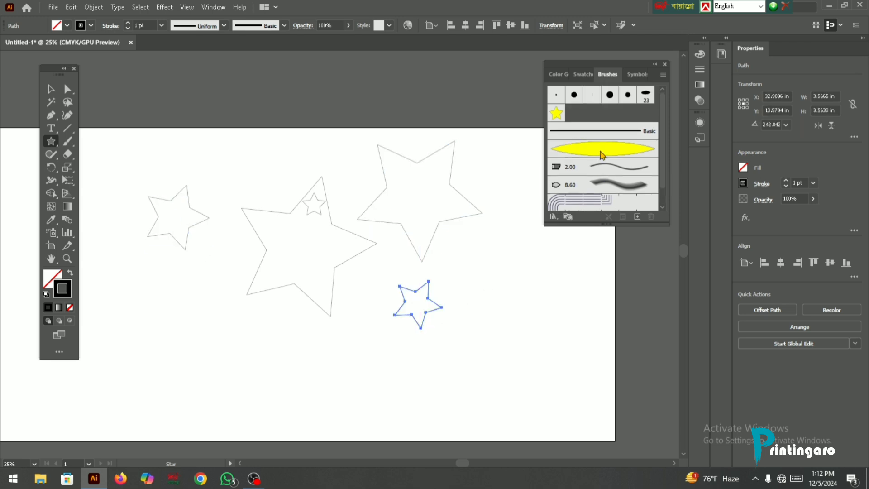
# - Paint a wavy stroke about 29 in wide and 6.59 in high above the artboard with the star pattern brush and inspect it
pyautogui.hotkey('ctrl', '-')
pyautogui.scroll(3, 233, 182)
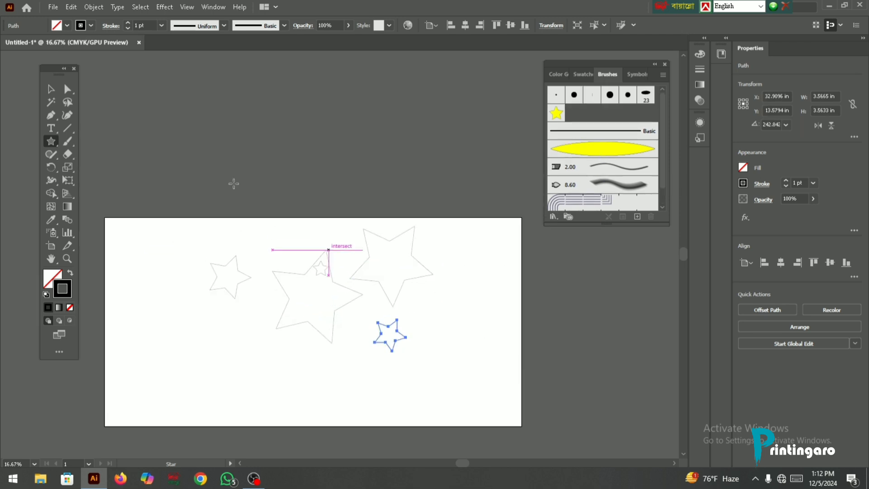
pyautogui.press('b')
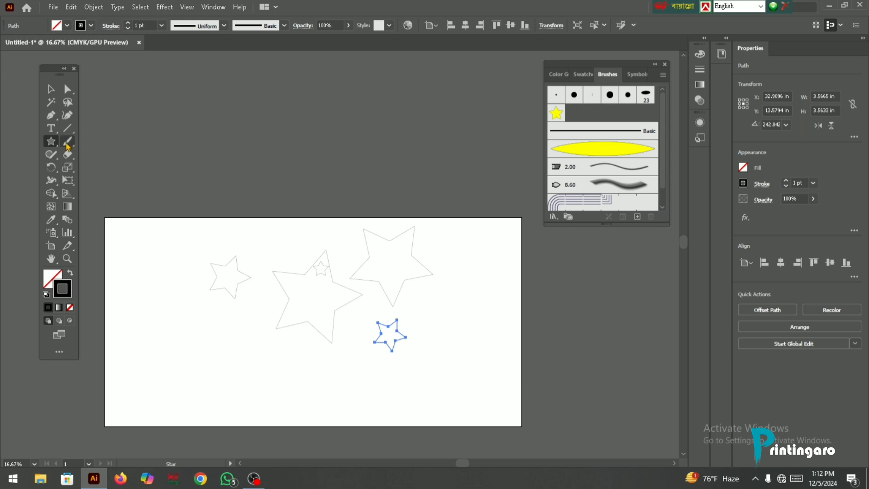
pyautogui.moveTo(227, 207)
pyautogui.mouseDown()
pyautogui.moveTo(421, 175)
pyautogui.moveTo(476, 146)
pyautogui.mouseUp()
pyautogui.hotkey('ctrl', '+')
pyautogui.hotkey('ctrl', '+')
pyautogui.hotkey('ctrl', '+')
pyautogui.hotkey('ctrl', '+')
pyautogui.scroll(-3, 280, 152)
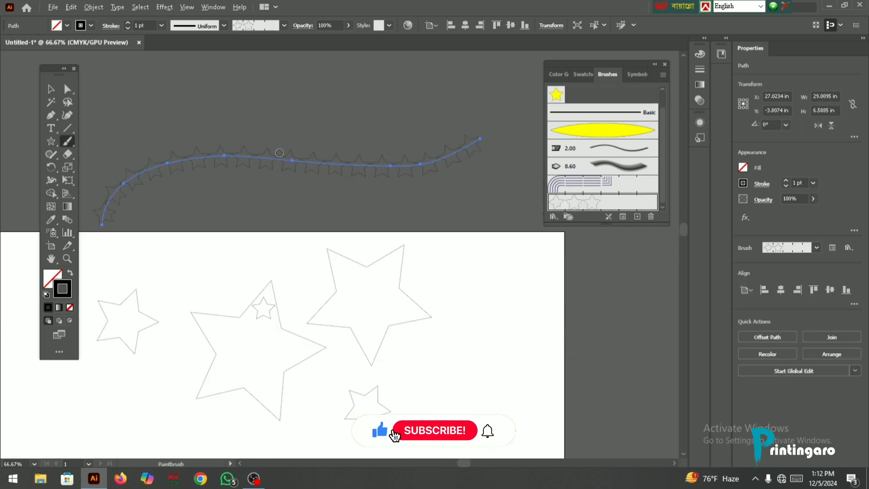
pyautogui.scroll(-7, 280, 167)
pyautogui.scroll(2, 286, 274)
pyautogui.scroll(-1, 281, 220)
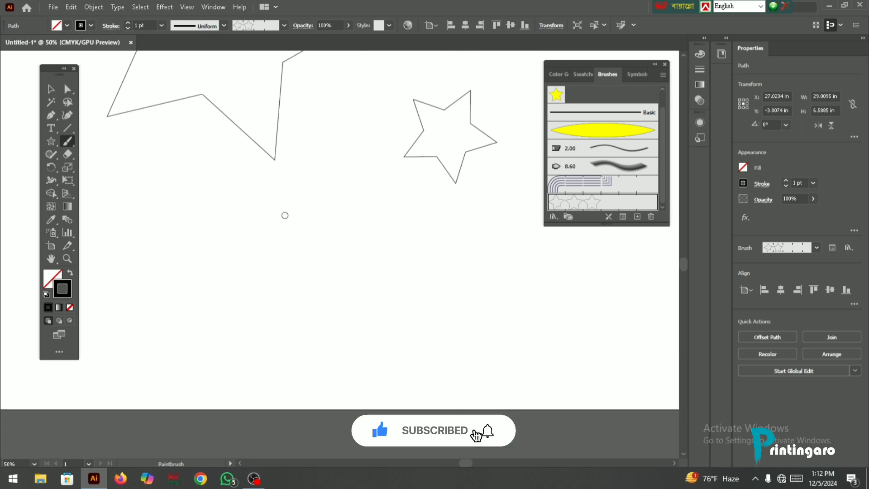
# - Paint a second stroke about 26.3 in wide and 7.4 in high with the star pattern brush below the stars
pyautogui.scroll(-2, 286, 216)
pyautogui.moveTo(132, 260)
pyautogui.mouseDown()
pyautogui.moveTo(457, 192)
pyautogui.moveTo(476, 167)
pyautogui.mouseUp()
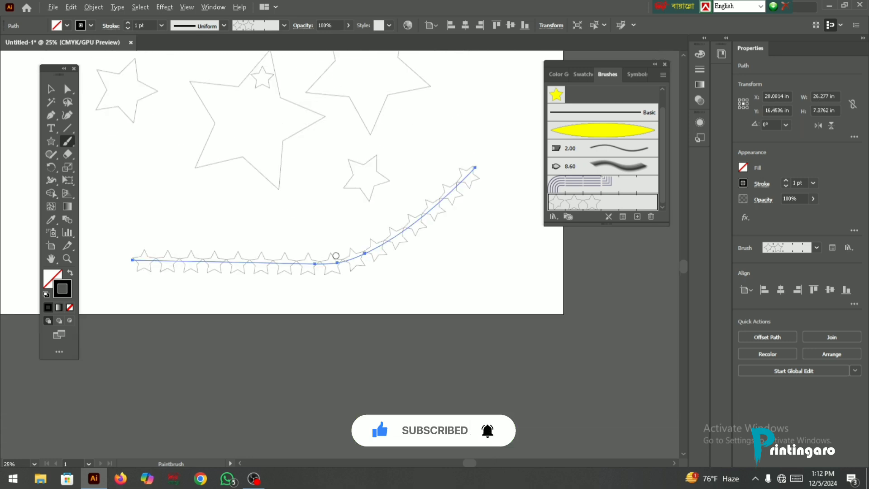
pyautogui.scroll(2, 333, 252)
pyautogui.scroll(-3, 326, 231)
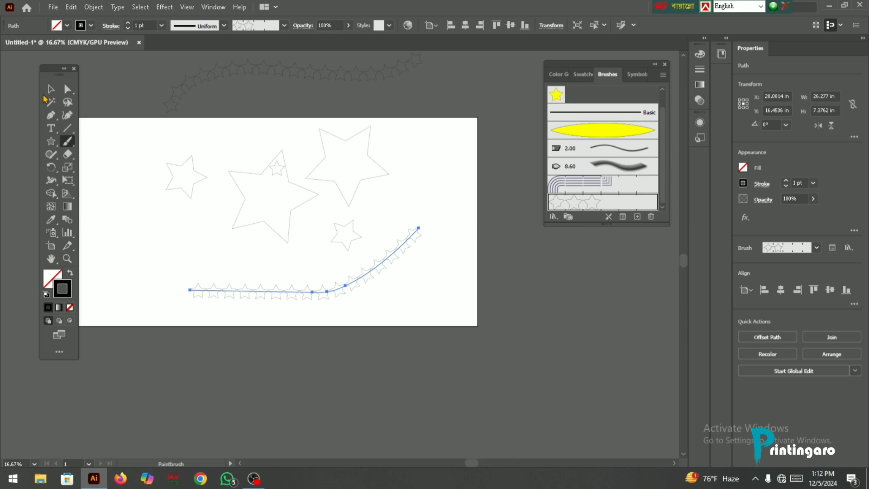
# - Delete all the stars and both star-pattern strokes to clear the document
pyautogui.click(51, 89)
pyautogui.moveTo(475, 292); pyautogui.dragTo(144, 125)
pyautogui.scroll(2, 316, 140)
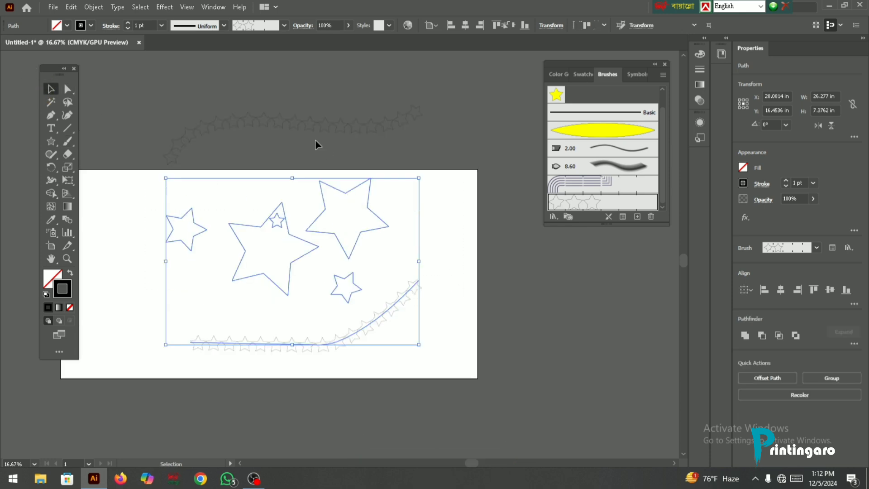
pyautogui.press('Delete')
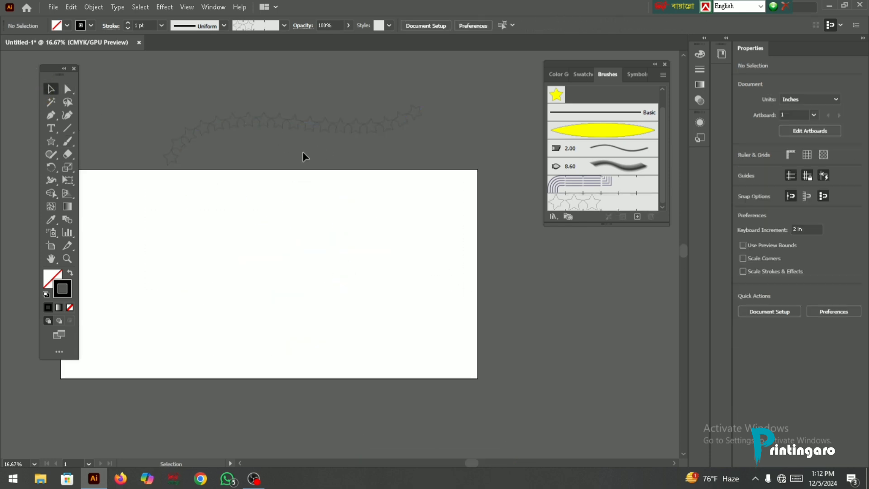
pyautogui.moveTo(287, 109); pyautogui.dragTo(365, 187)
pyautogui.press('Delete')
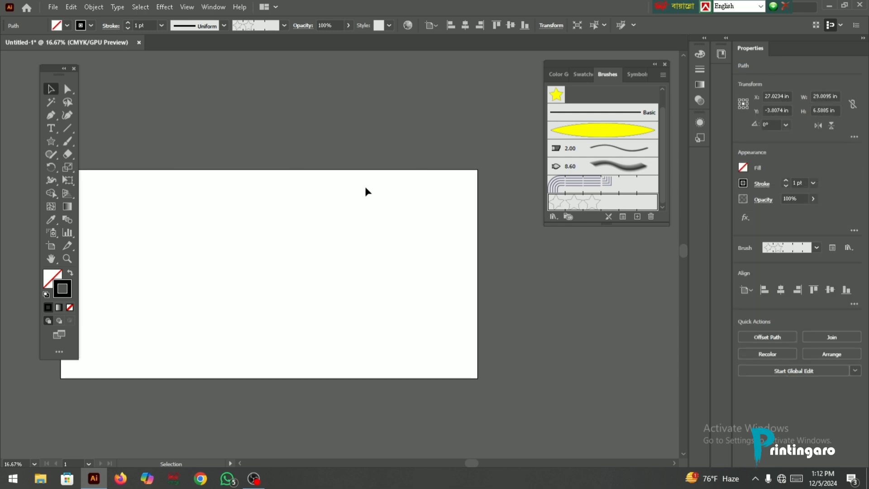
# - Draw a circle about 10.9 in in diameter on the artboard and apply the star pattern brush to it
pyautogui.scroll(-2, 353, 195)
pyautogui.scroll(1, 247, 215)
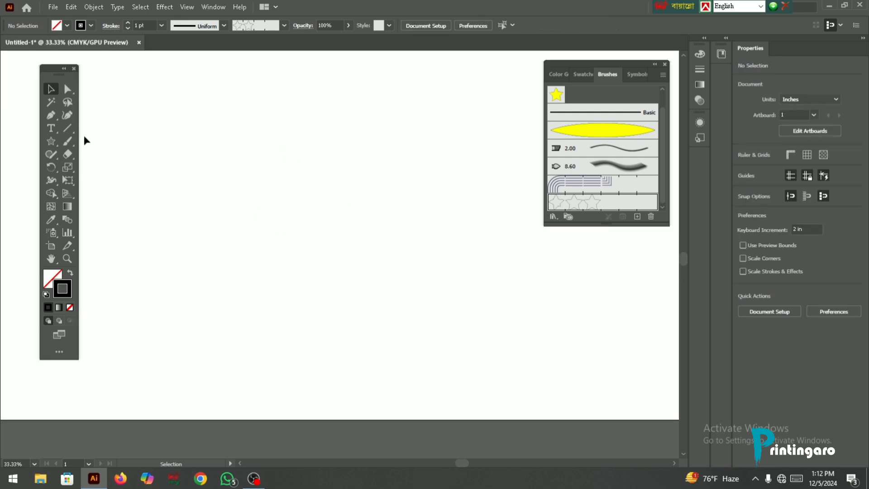
pyautogui.rightClick(53, 141)
pyautogui.click(108, 168)
pyautogui.moveTo(274, 152)
pyautogui.mouseDown()
pyautogui.moveTo(433, 330)
pyautogui.moveTo(464, 342)
pyautogui.mouseUp()
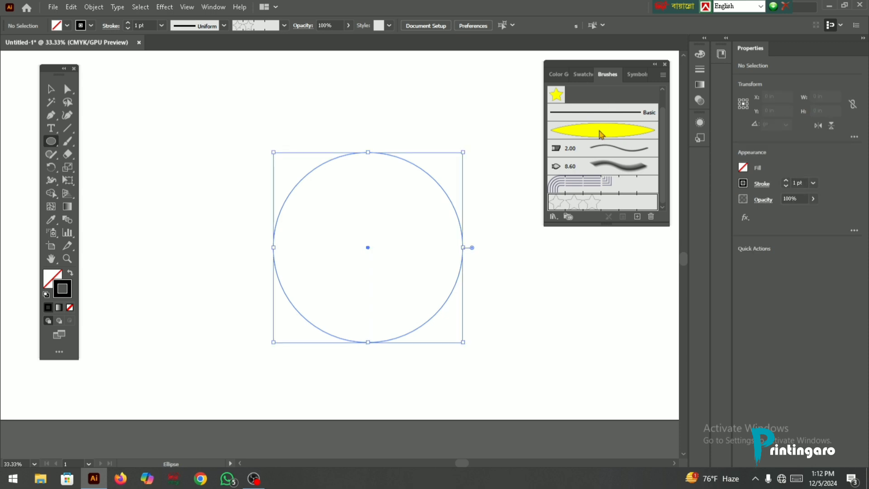
pyautogui.click(594, 203)
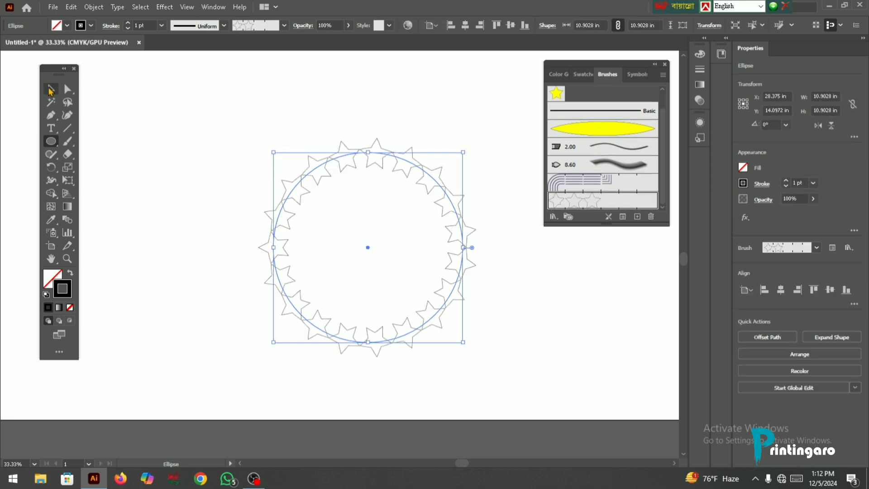
pyautogui.click(50, 88)
# - Make a copy of the star circle rotated 40° about its center and repeat the transformation to form a dense ring
pyautogui.scroll(2, 397, 167)
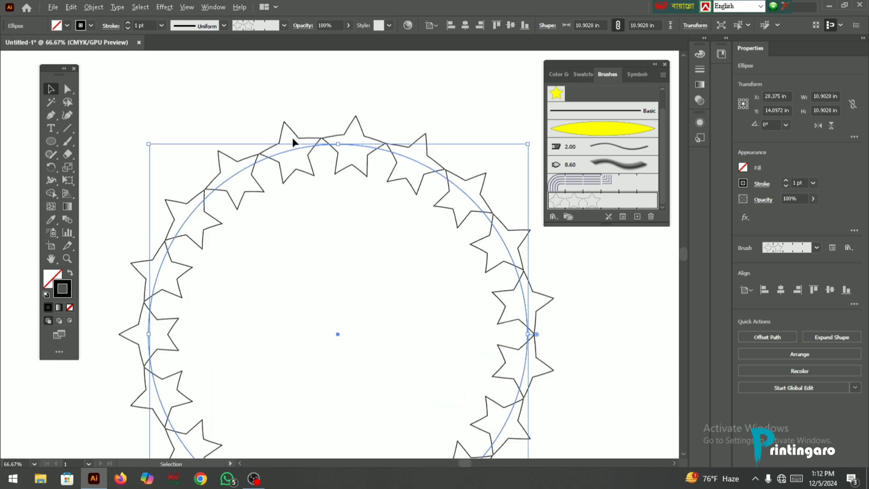
pyautogui.scroll(-1, 289, 142)
pyautogui.scroll(-1, 320, 152)
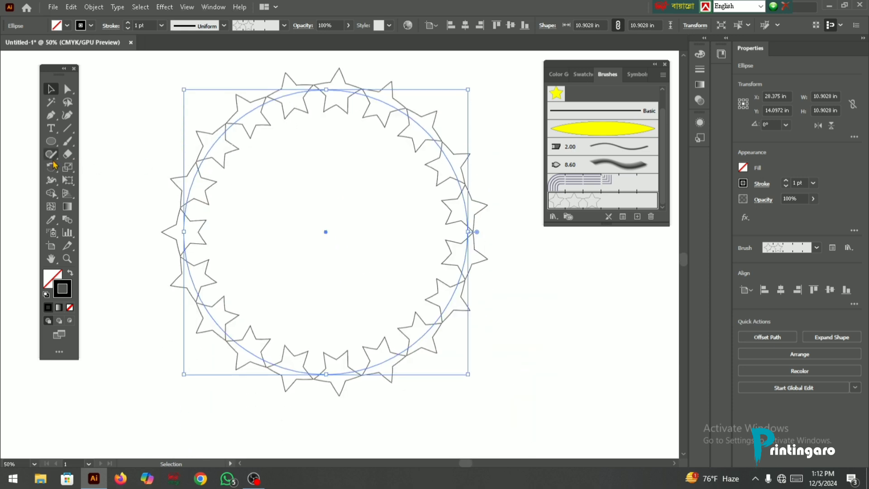
pyautogui.click(50, 167)
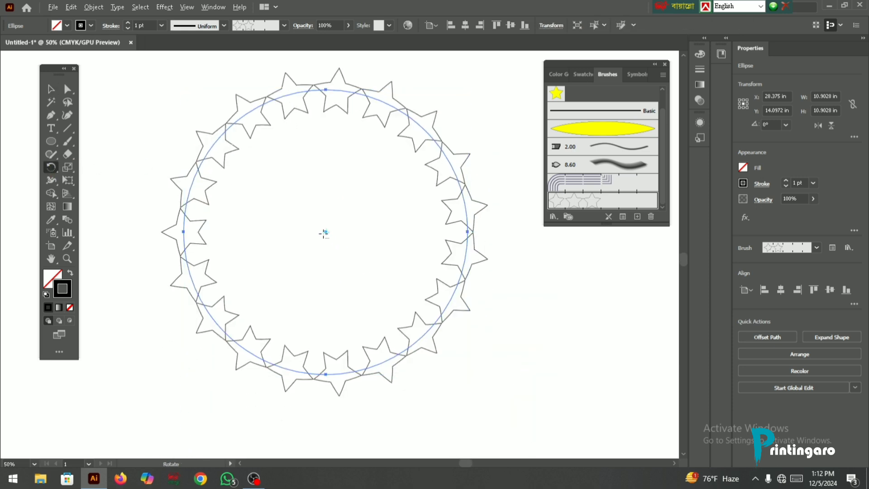
pyautogui.keyDown('alt'); pyautogui.click(325, 232); pyautogui.keyUp('alt')
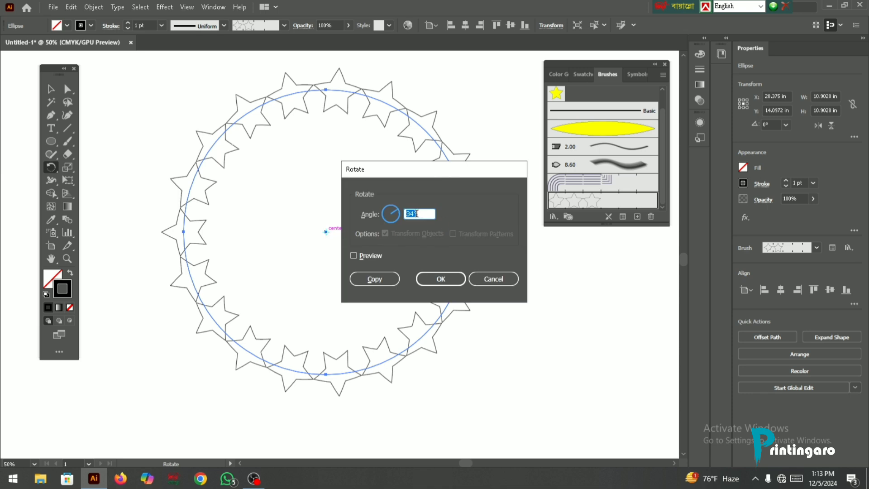
pyautogui.click(374, 279)
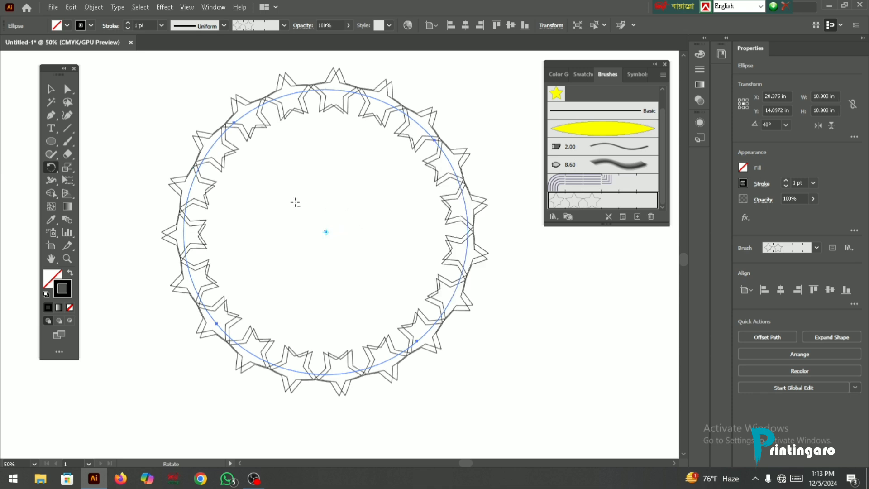
pyautogui.scroll(-2, 295, 204)
pyautogui.hotkey('ctrl', 'd')
pyautogui.hotkey('ctrl', 'd')
pyautogui.hotkey('ctrl', 'd')
pyautogui.hotkey('ctrl', 'd')
pyautogui.hotkey('ctrl', 'd')
pyautogui.hotkey('ctrl', 'd')
pyautogui.hotkey('ctrl', 'd')
pyautogui.hotkey('ctrl', 'd')
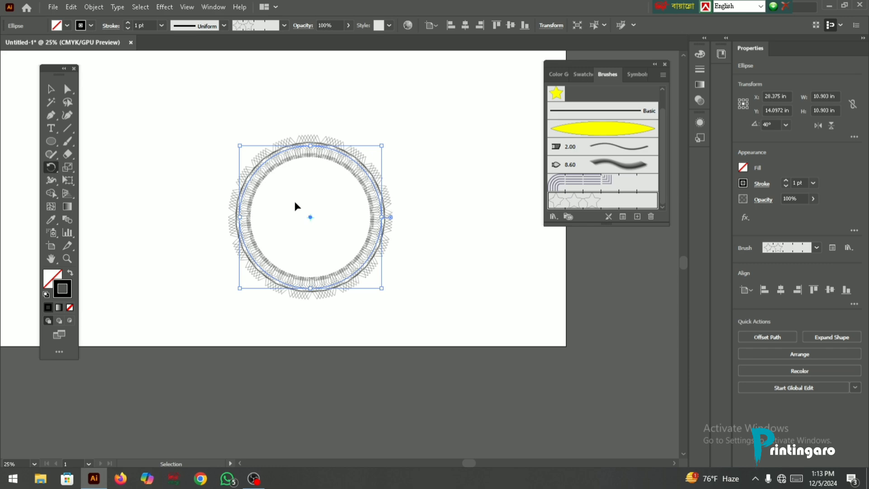
pyautogui.hotkey('ctrl', 'd')
pyautogui.hotkey('ctrl', 'd')
pyautogui.hotkey('ctrl', 'd')
pyautogui.hotkey('ctrl', 'd')
pyautogui.hotkey('ctrl', 'd')
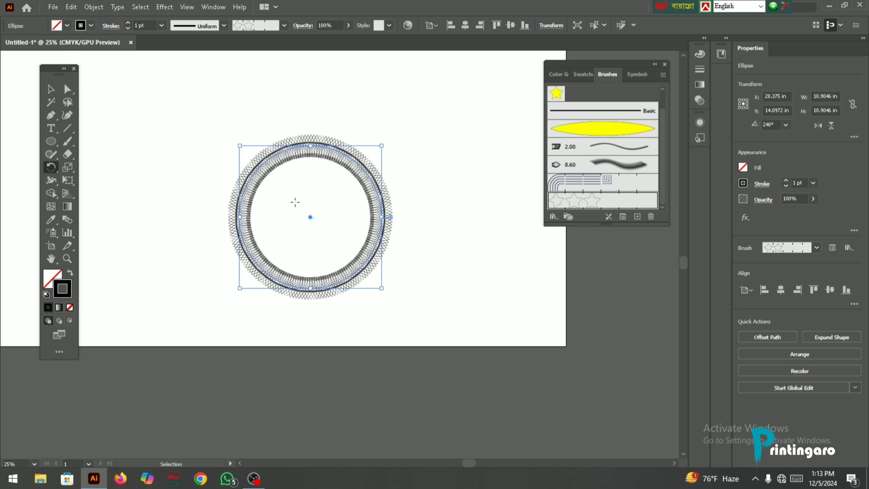
pyautogui.click(51, 89)
pyautogui.click(254, 93)
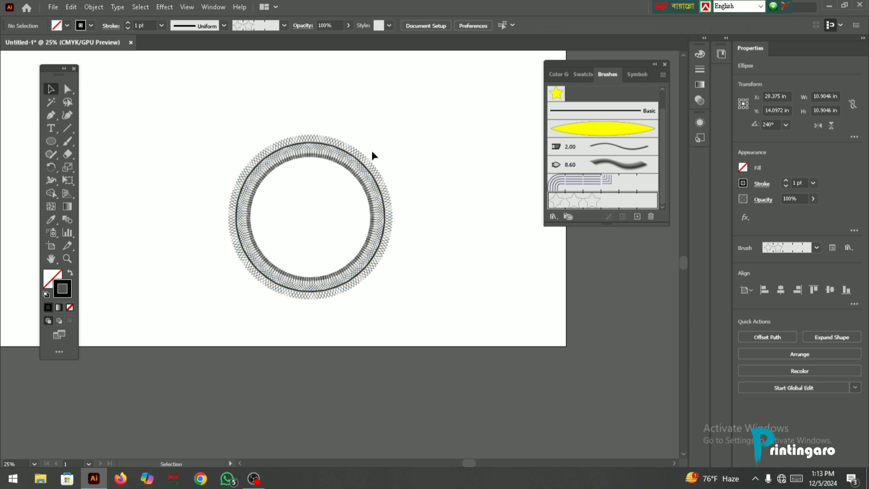
# - Inspect the overlapping star ring up close and delete all of its circles
pyautogui.scroll(3, 351, 156)
pyautogui.scroll(2, 352, 156)
pyautogui.scroll(-5, 357, 173)
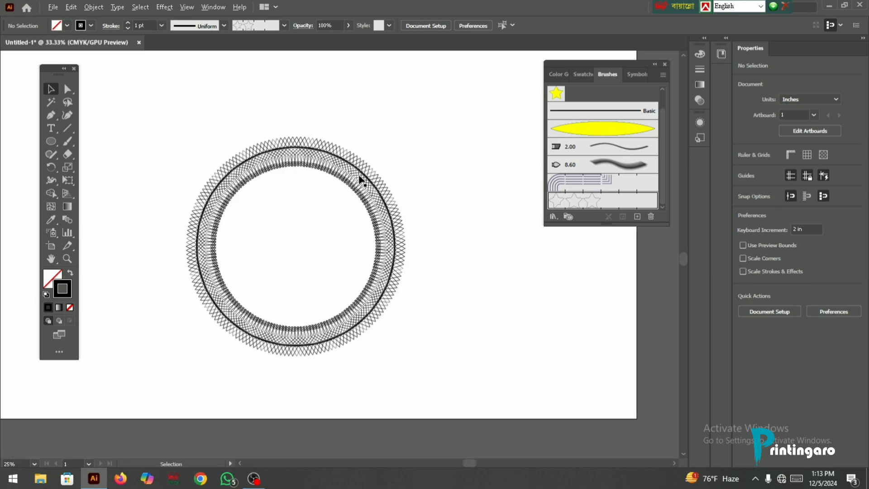
pyautogui.scroll(5, 262, 168)
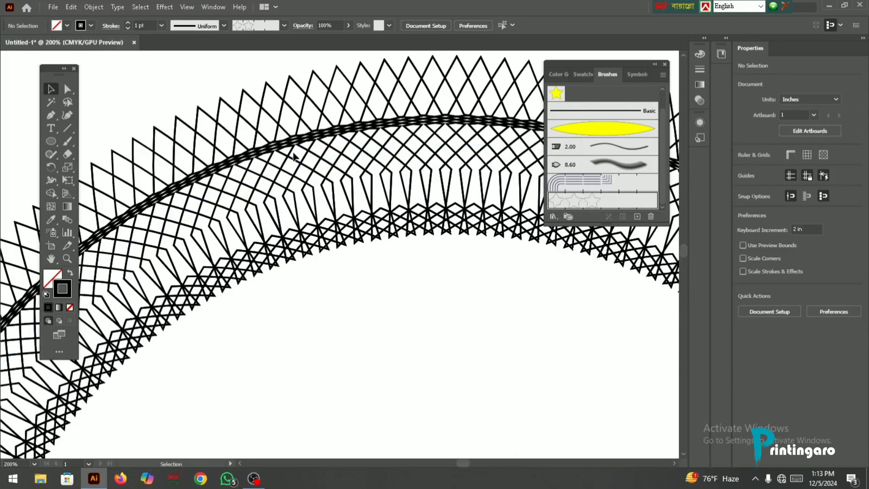
pyautogui.scroll(-3, 294, 156)
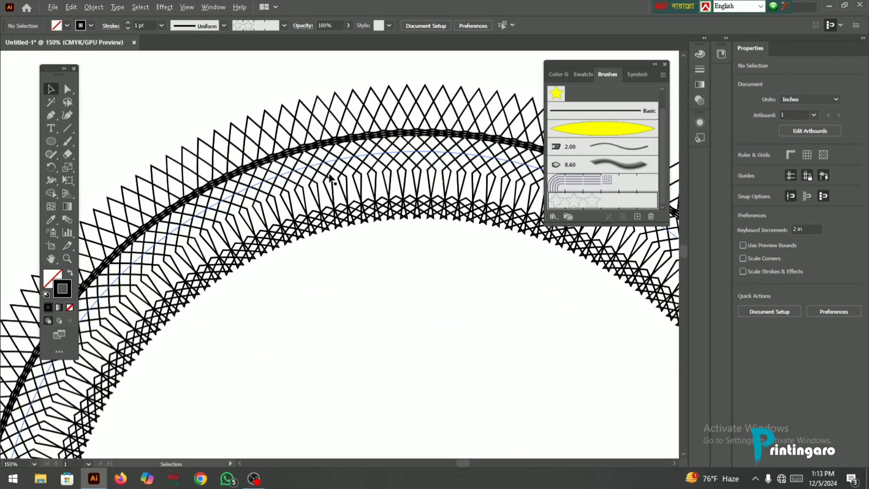
pyautogui.moveTo(225, 118); pyautogui.dragTo(389, 252)
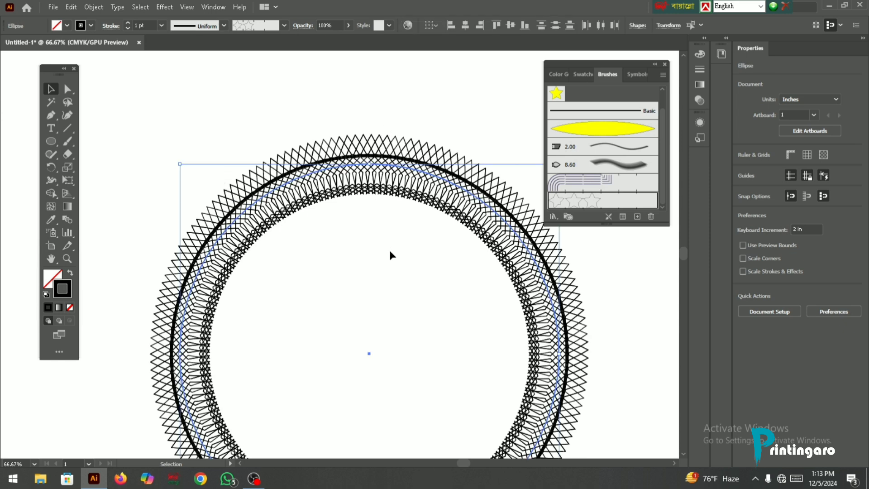
pyautogui.press('Delete')
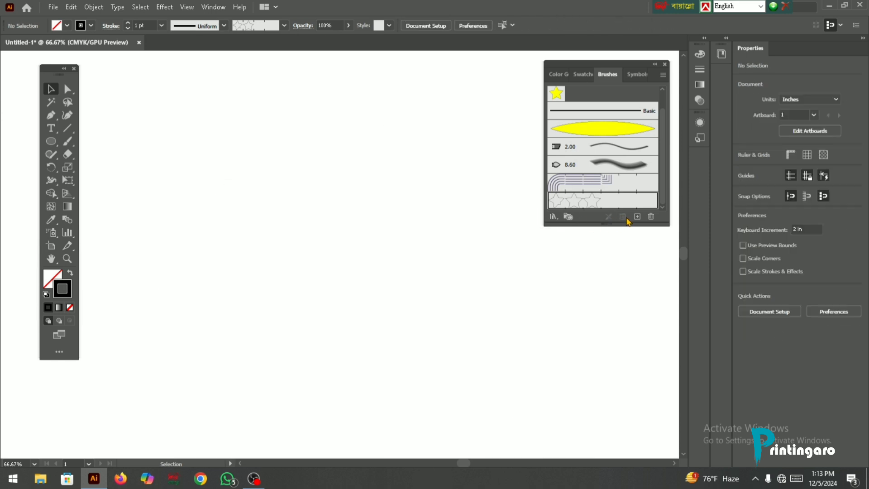
# - Open the choice of types for a new brush
pyautogui.click(637, 217)
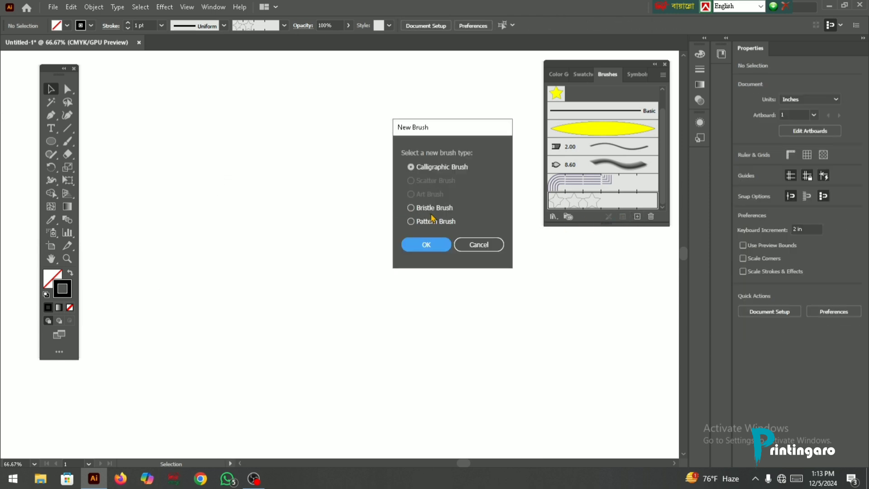
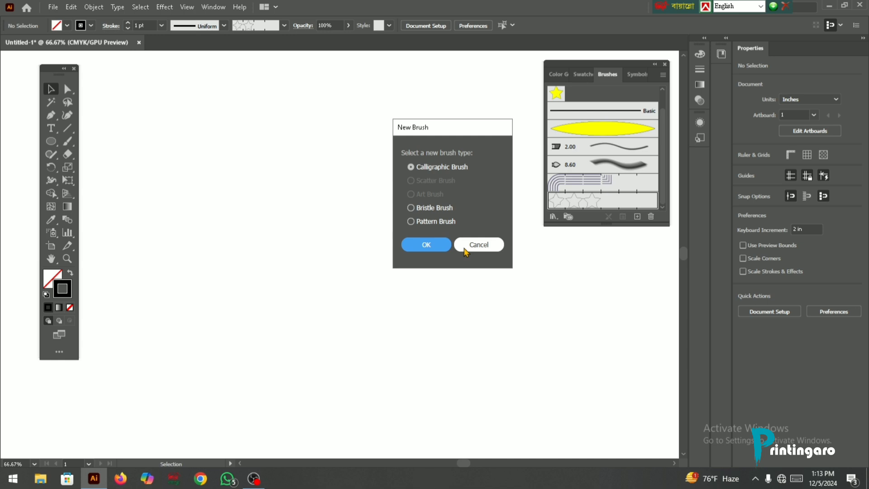
# - Dismiss the new brush dialog, open the Arrows_Special brush library and choose its first arrow brush
pyautogui.click(465, 249)
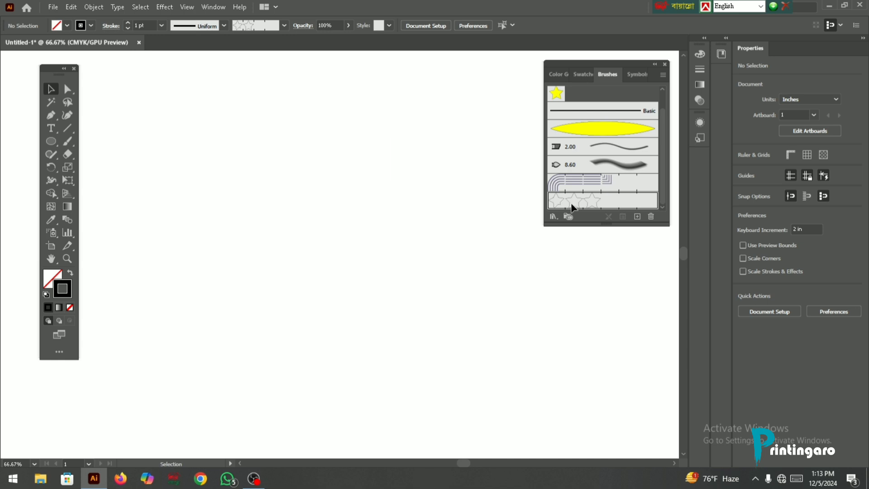
pyautogui.click(663, 75)
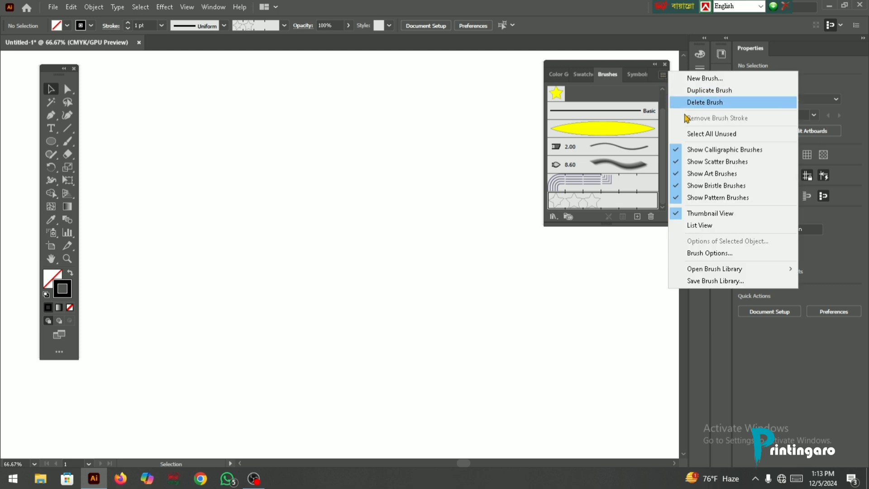
pyautogui.moveTo(718, 270)
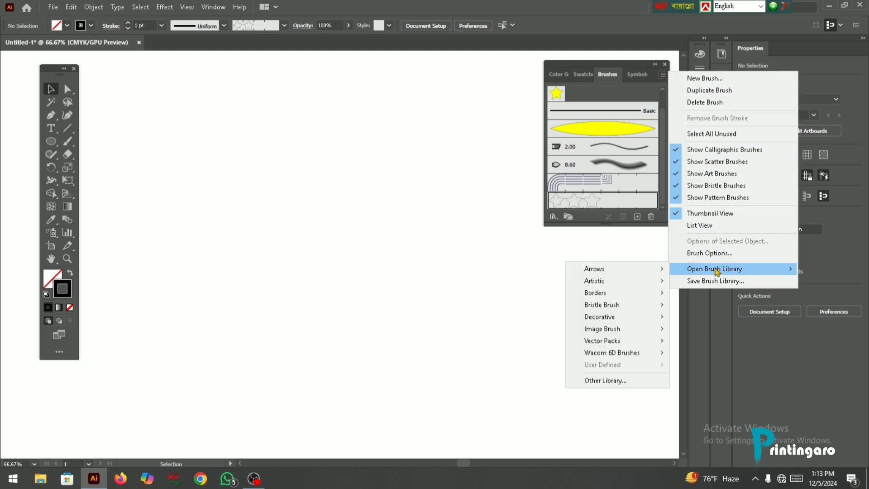
pyautogui.moveTo(652, 274)
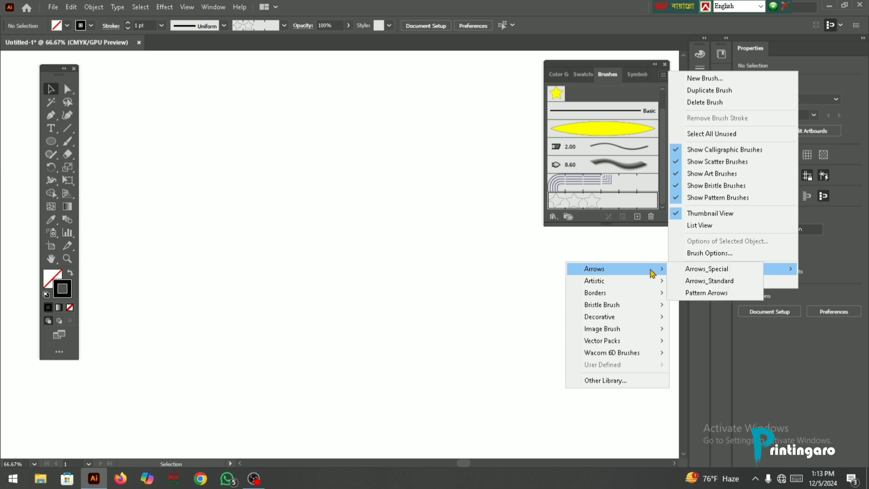
pyautogui.click(706, 270)
pyautogui.click(467, 240)
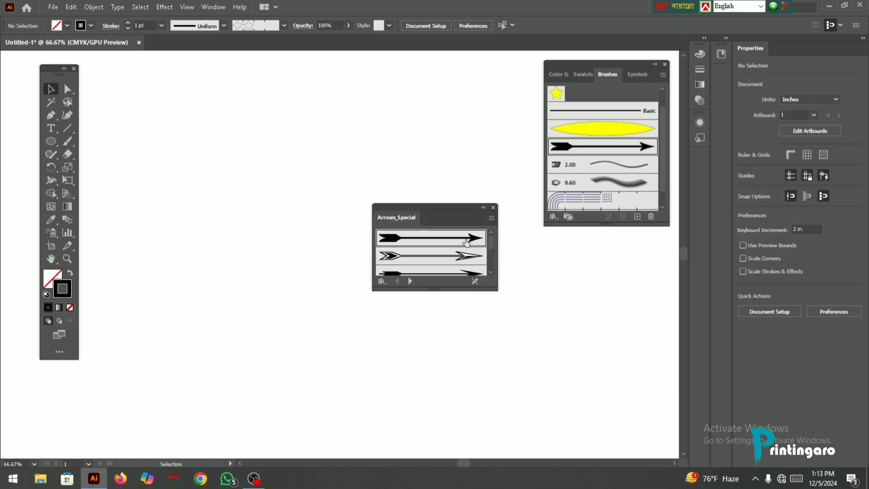
# - Paint a nearly horizontal arrow about 6 in long with the Paintbrush and set its stroke weight to 6 pt
pyautogui.click(68, 141)
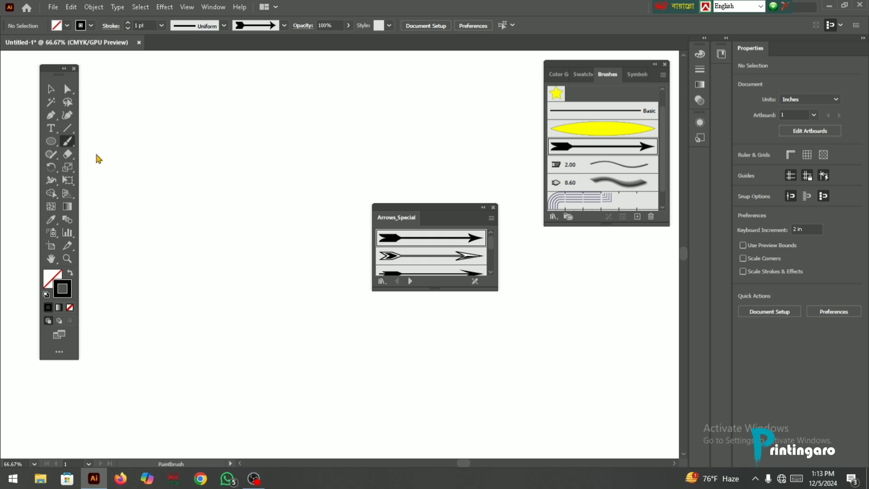
pyautogui.moveTo(435, 161); pyautogui.dragTo(436, 162)
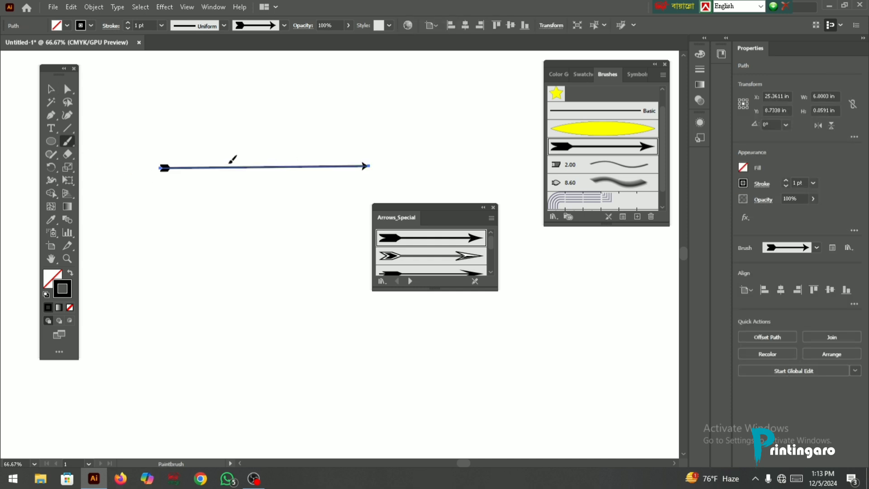
pyautogui.click(787, 181)
pyautogui.click(787, 181)
pyautogui.click(787, 181)
pyautogui.click(787, 181)
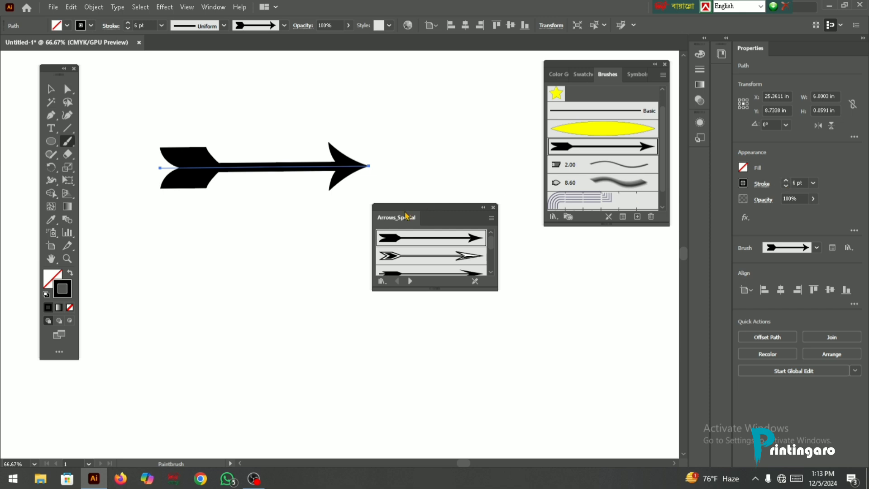
pyautogui.click(484, 208)
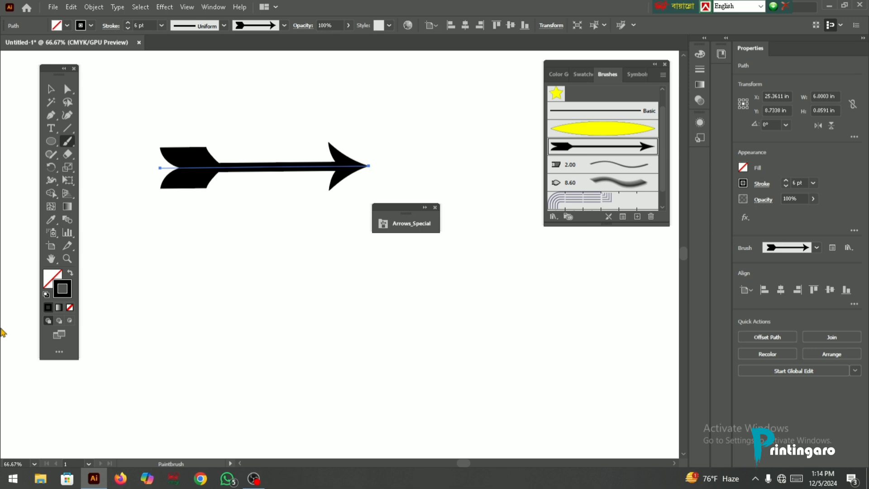
# - Change the painted arrow's stroke color to red
pyautogui.doubleClick(58, 293)
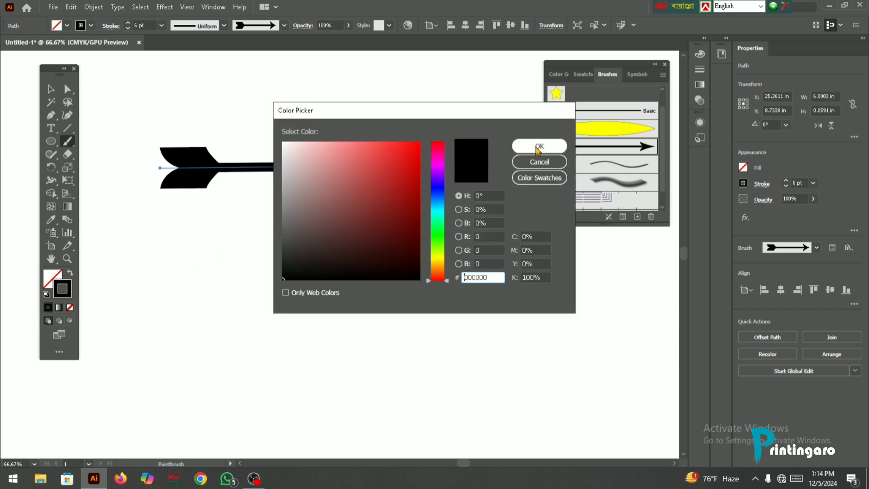
pyautogui.click(534, 147)
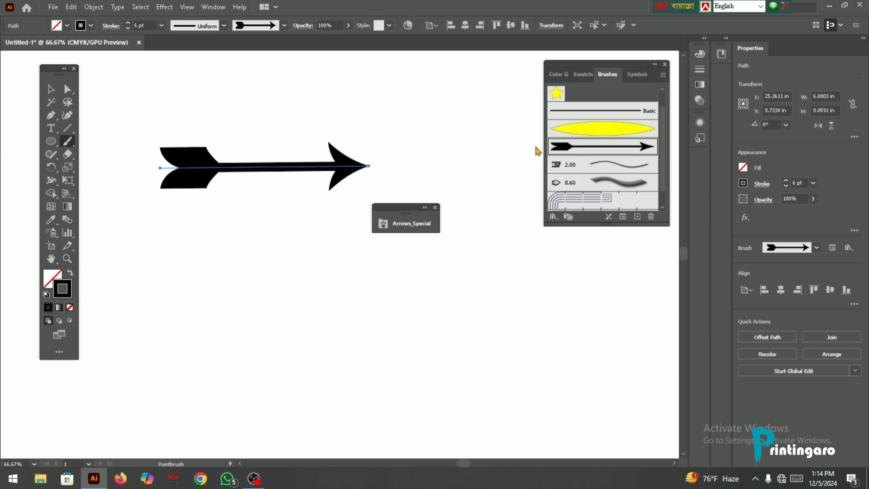
pyautogui.doubleClick(69, 284)
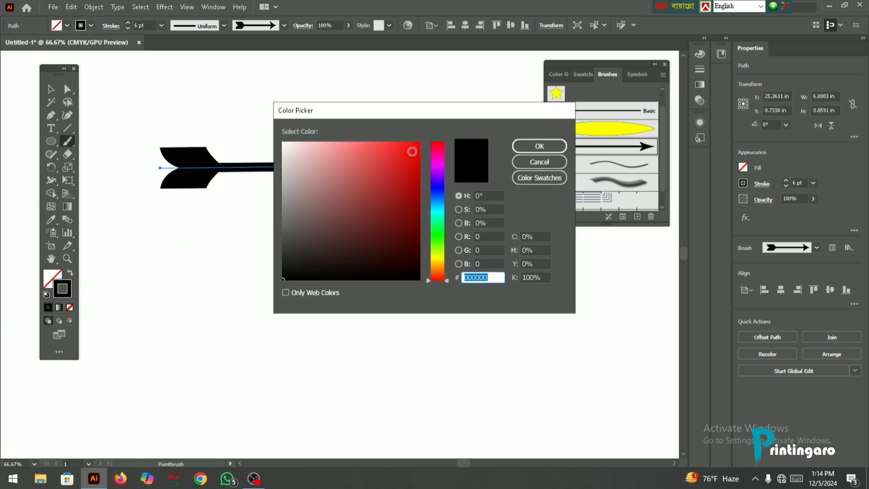
pyautogui.write('ff0000')
pyautogui.click(530, 146)
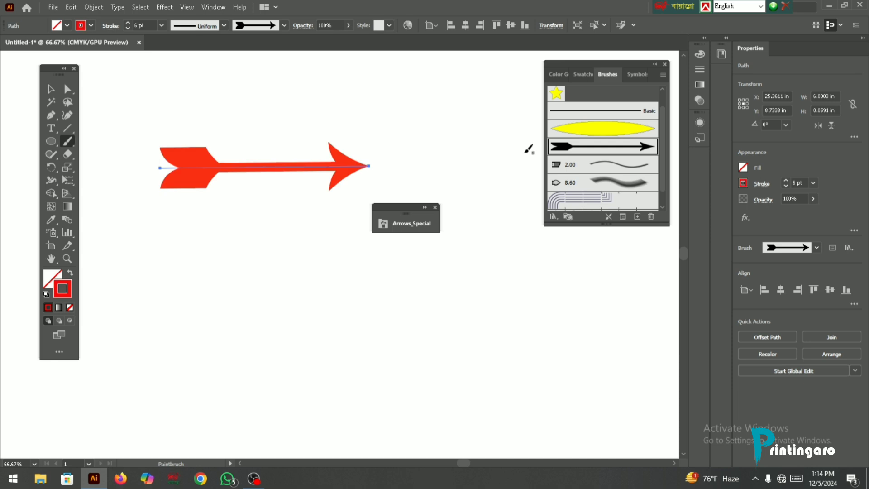
# - Select the arrow path and give it a red fill in addition to its stroke
pyautogui.scroll(3, 287, 269)
pyautogui.press('v')
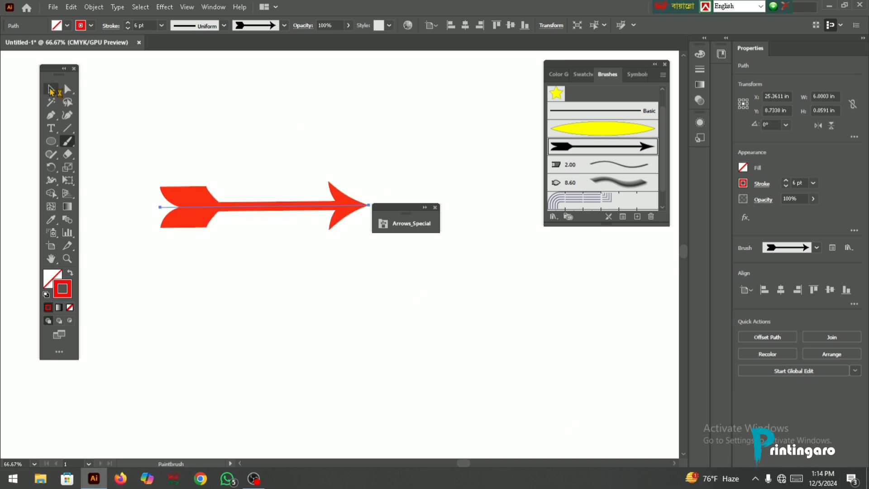
pyautogui.click(55, 278)
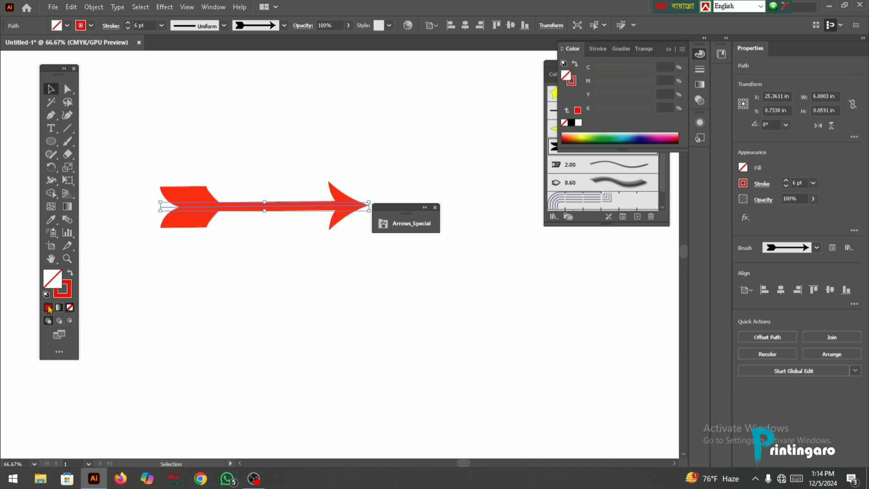
pyautogui.click(48, 308)
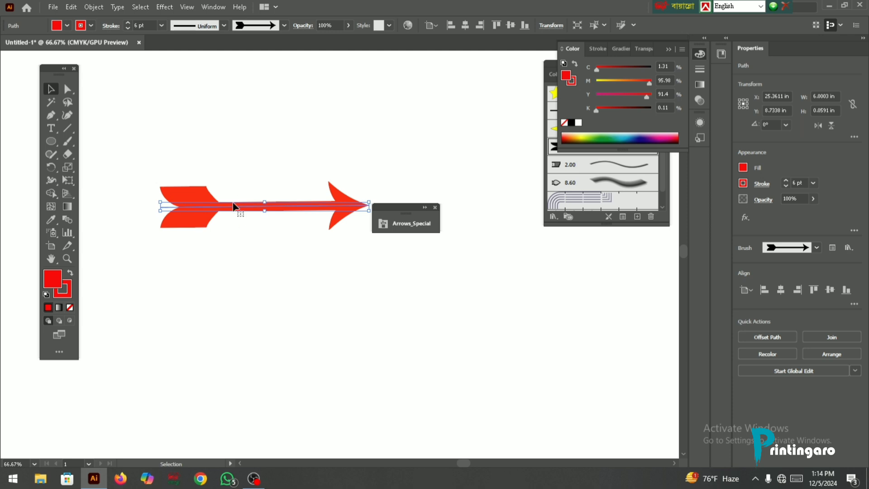
# - Close the arrow brush library, reposition the arrow and remove its fill
pyautogui.moveTo(233, 206); pyautogui.dragTo(257, 162)
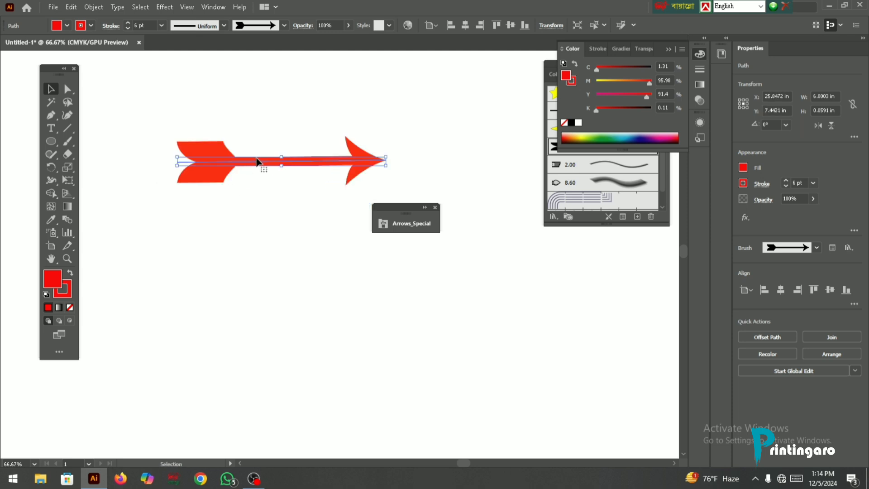
pyautogui.click(435, 208)
pyautogui.moveTo(306, 163); pyautogui.dragTo(335, 194)
pyautogui.click(70, 307)
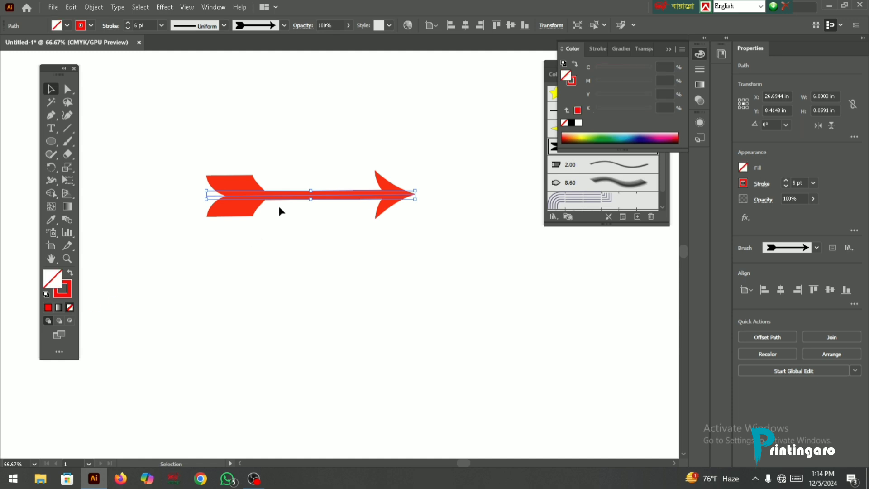
pyautogui.moveTo(280, 202); pyautogui.dragTo(289, 207)
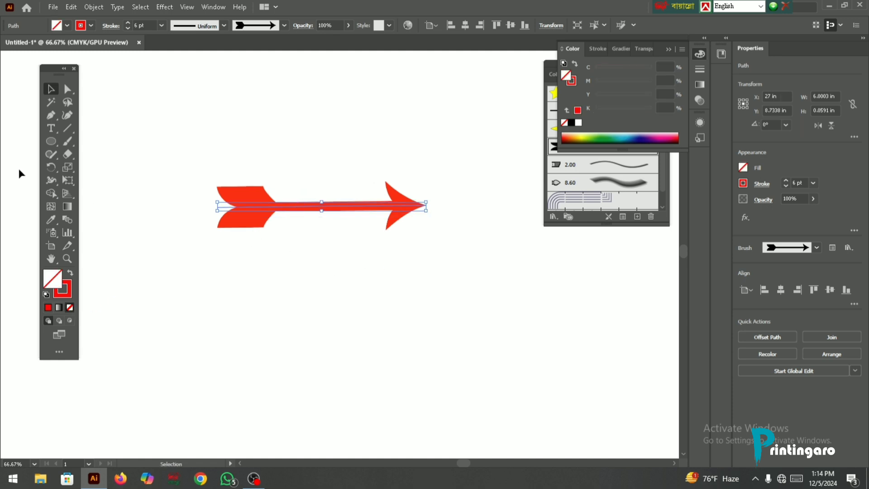
# - Draw an unfilled rectangle about 2.5 in wide and 3.03 in high with a red outline above the arrow
pyautogui.click(51, 142)
pyautogui.moveTo(51, 141); pyautogui.dragTo(86, 149)
pyautogui.scroll(2, 262, 169)
pyautogui.moveTo(234, 82); pyautogui.dragTo(320, 187)
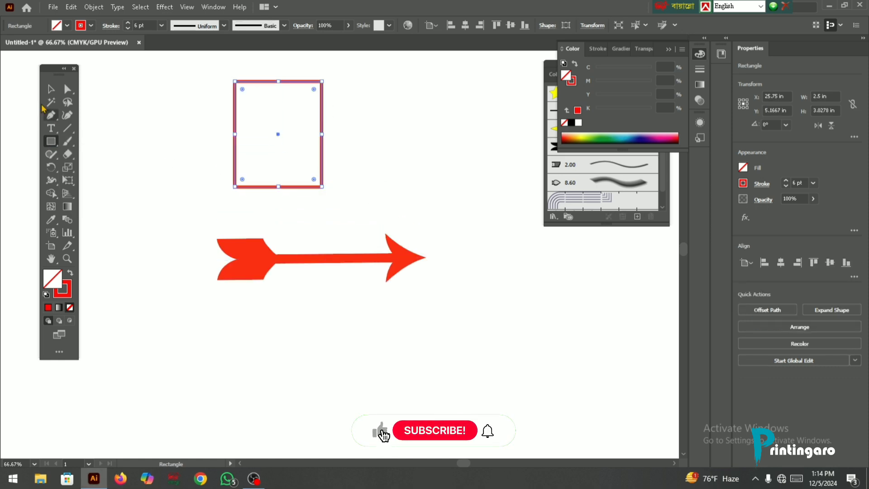
# - Turn the brushed arrow into a compound path and expand its appearance
pyautogui.click(51, 90)
pyautogui.click(269, 262)
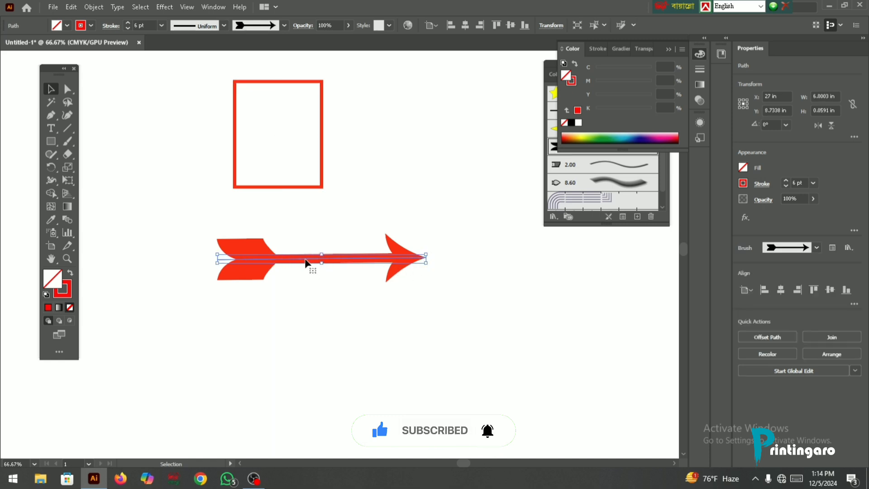
pyautogui.click(278, 188)
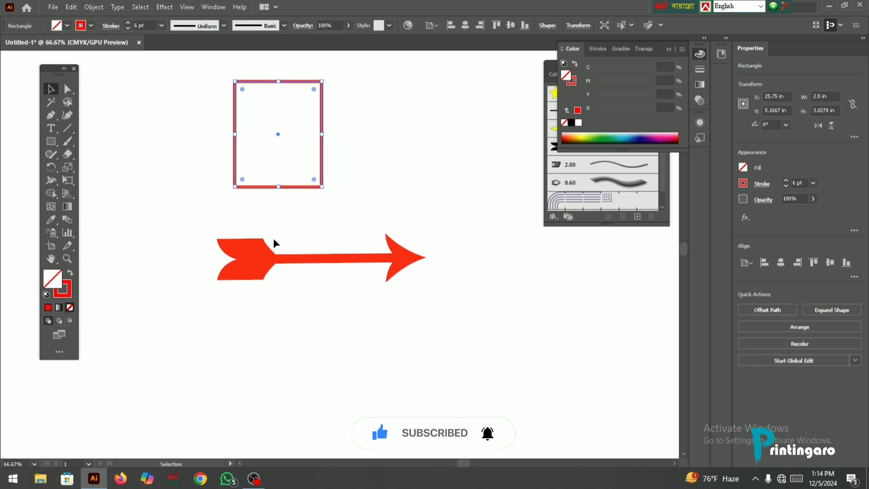
pyautogui.click(273, 257)
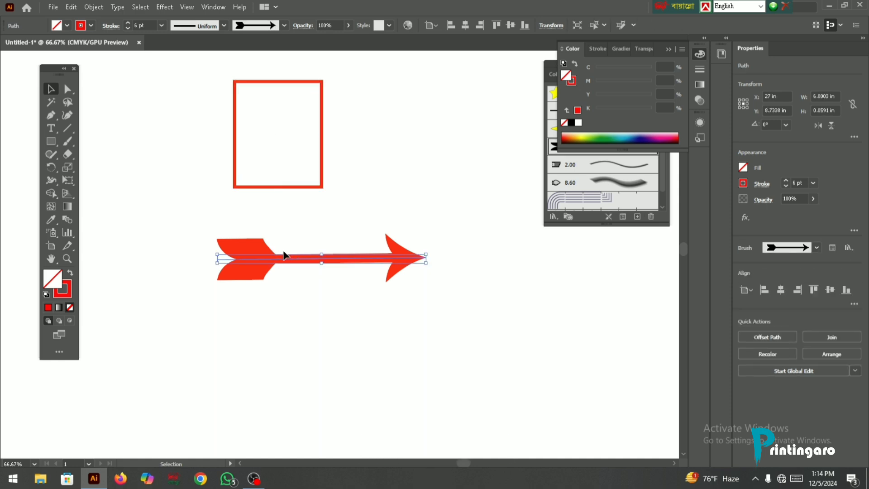
pyautogui.click(94, 6)
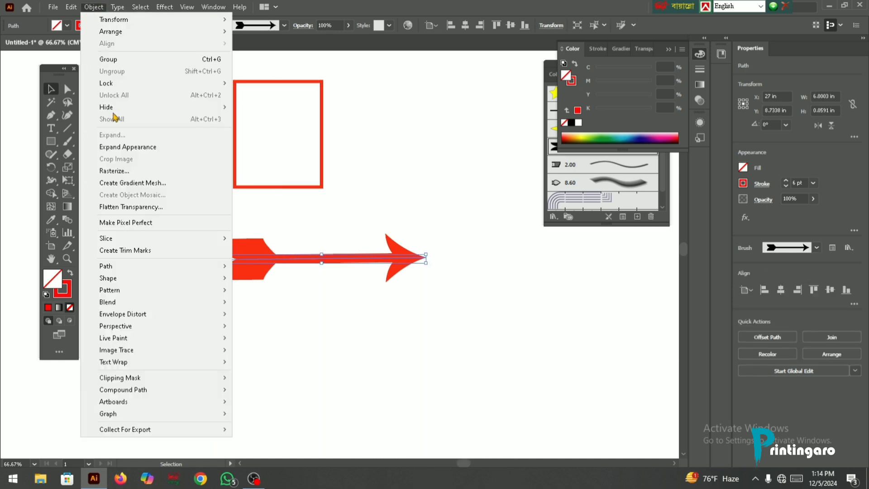
pyautogui.moveTo(130, 398)
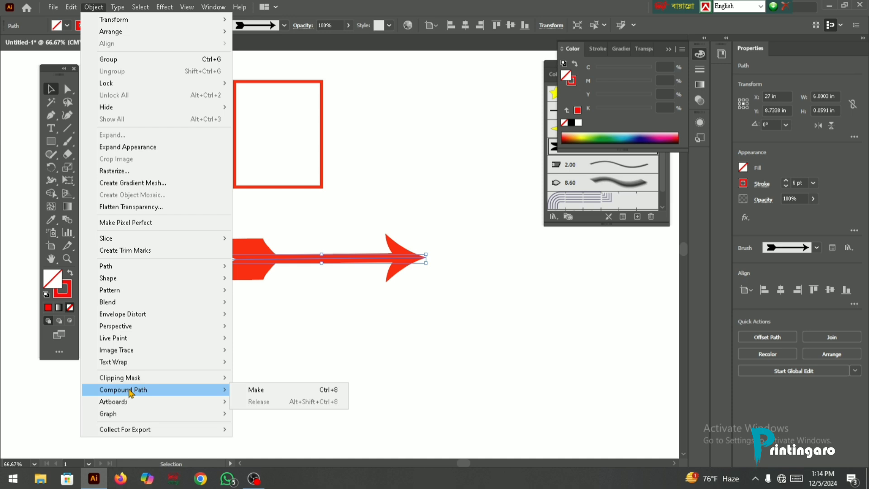
pyautogui.click(257, 390)
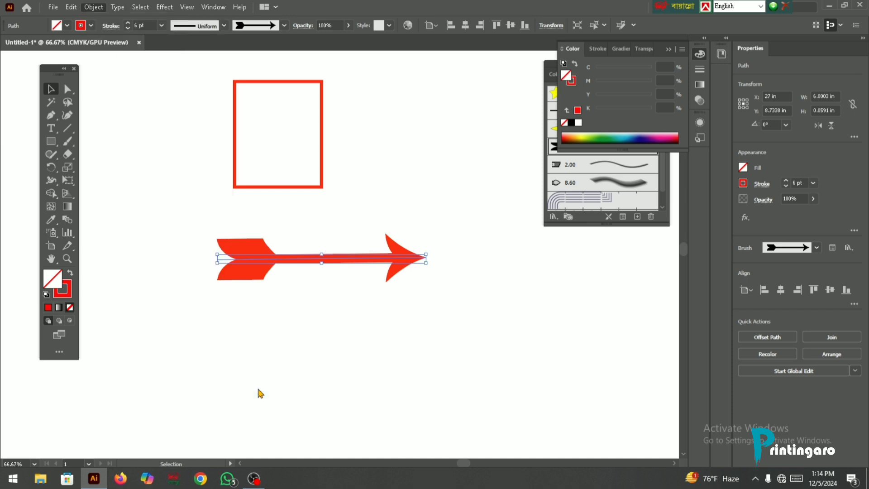
pyautogui.click(94, 7)
pyautogui.click(129, 148)
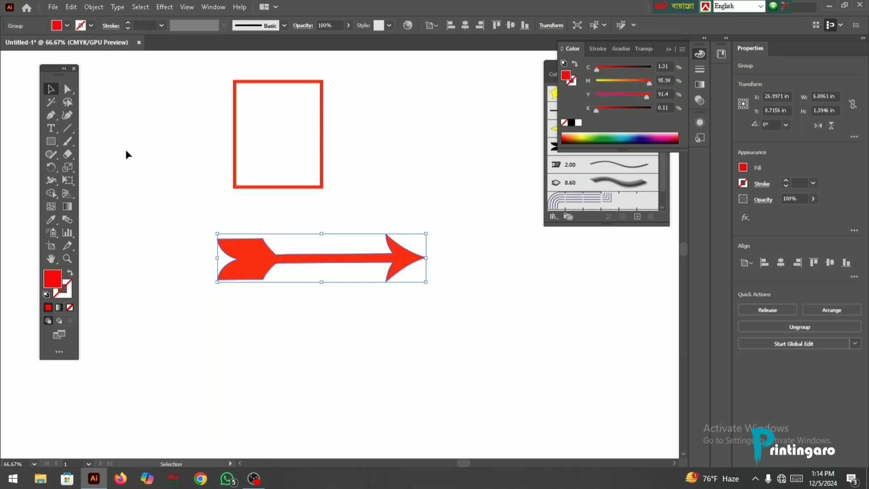
# - Move the expanded arrow closer beneath the rectangle and fill the rectangle with red
pyautogui.moveTo(249, 262); pyautogui.dragTo(241, 234)
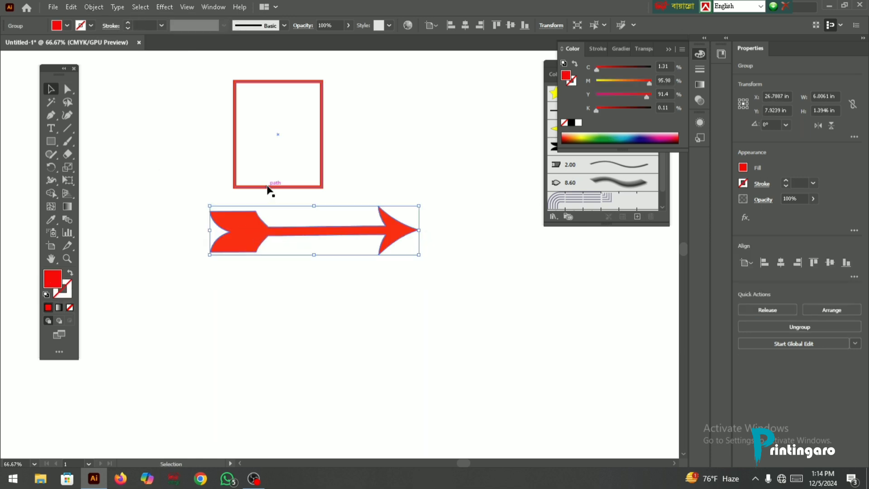
pyautogui.click(264, 187)
pyautogui.click(48, 307)
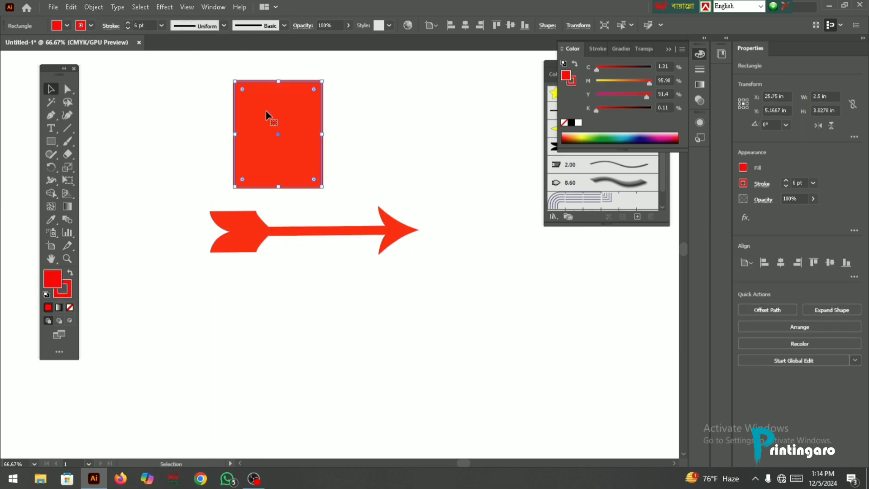
# - Compare the fill and stroke attributes of the expanded arrow and the rectangle
pyautogui.click(248, 229)
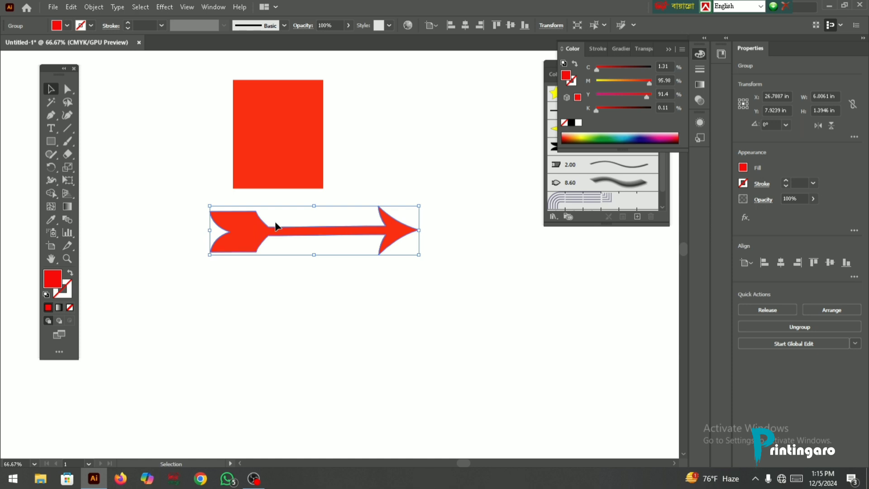
pyautogui.click(276, 148)
pyautogui.click(252, 231)
pyautogui.click(275, 174)
pyautogui.click(354, 236)
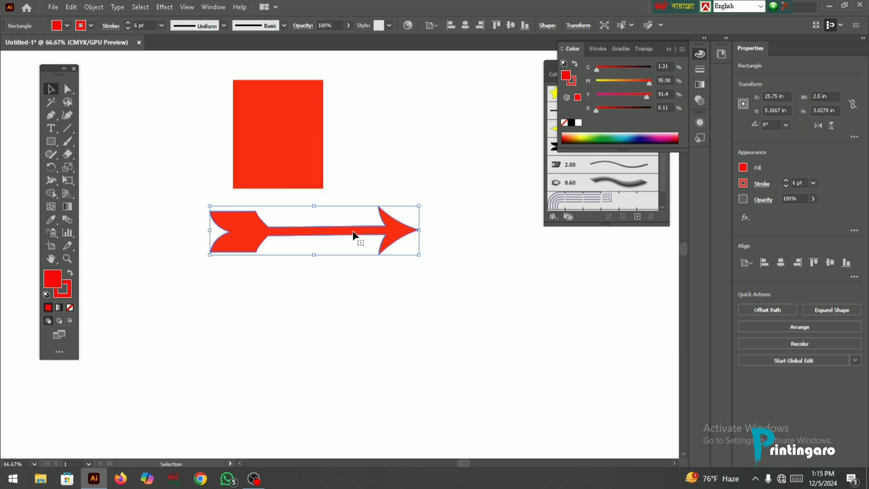
# - Collapse the color settings and open the Artistic_Calligraphic brush library
pyautogui.click(670, 49)
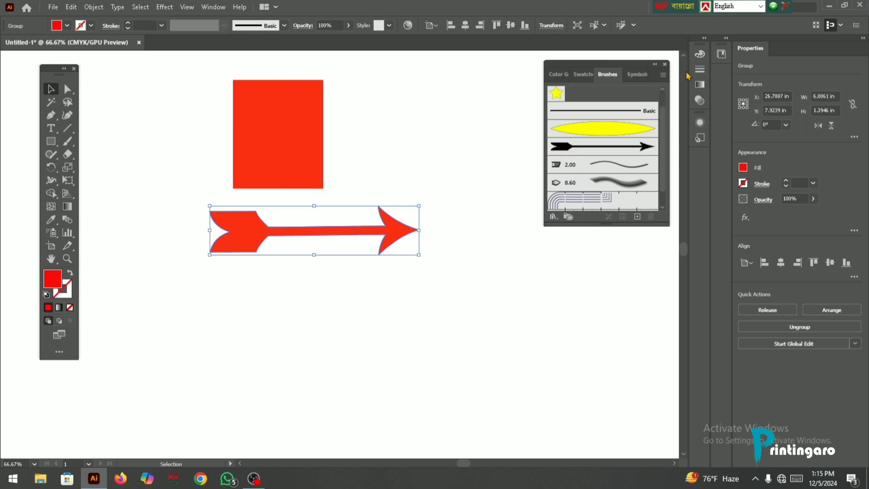
pyautogui.click(665, 75)
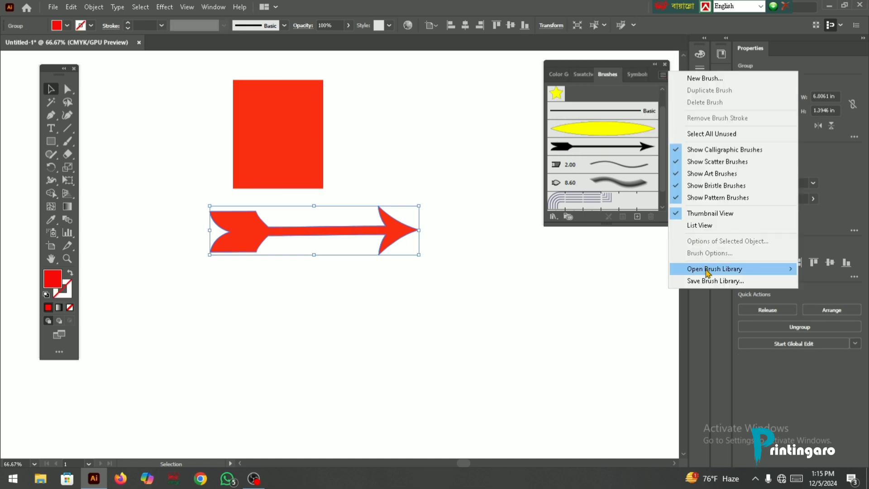
pyautogui.moveTo(709, 272)
pyautogui.moveTo(618, 289)
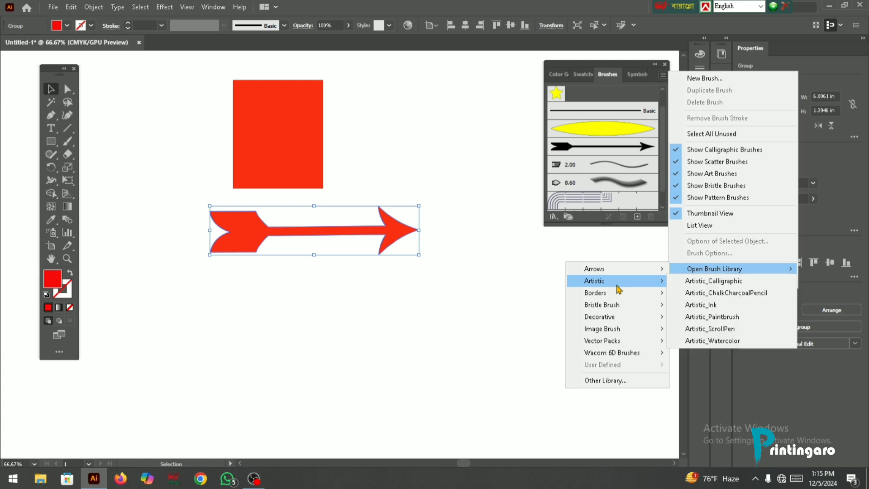
pyautogui.click(709, 283)
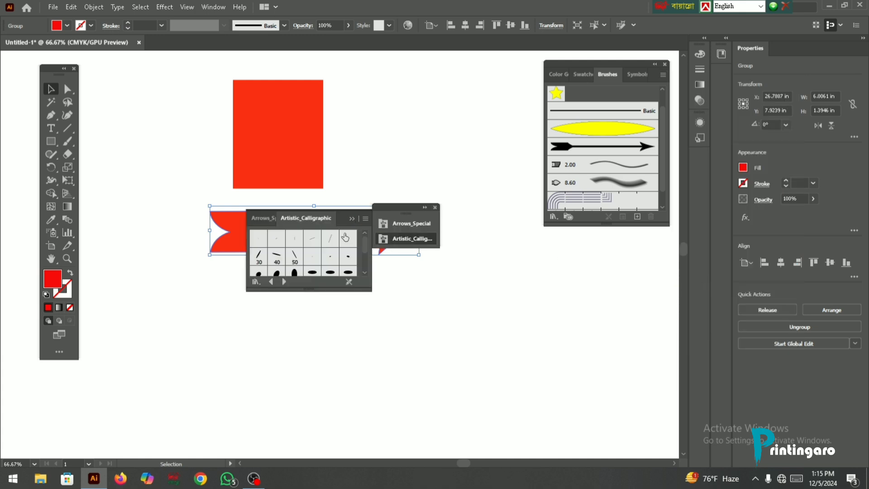
# - Apply the 40 pt. Flat calligraphic brush to the expanded arrow and paint two freehand strokes with it below the arrow
pyautogui.scroll(-3, 304, 268)
pyautogui.scroll(3, 304, 268)
pyautogui.click(276, 257)
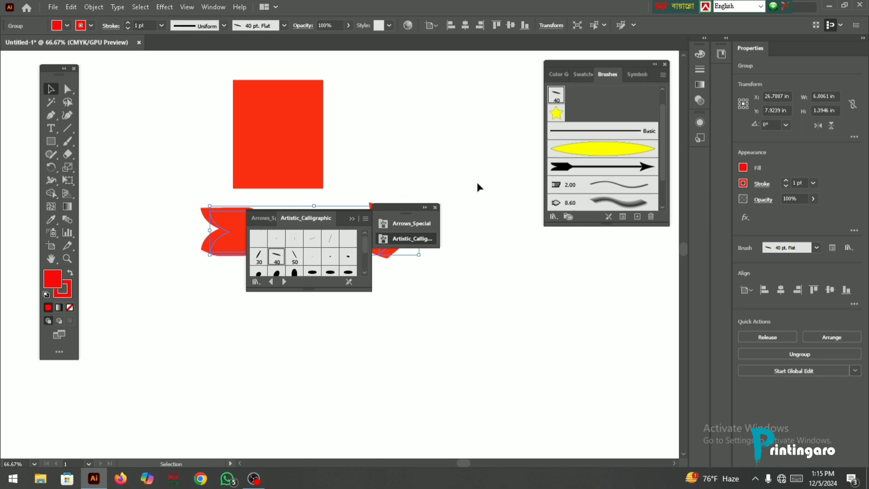
pyautogui.press('b')
pyautogui.moveTo(271, 374)
pyautogui.mouseDown()
pyautogui.moveTo(294, 368)
pyautogui.moveTo(411, 399)
pyautogui.moveTo(399, 411)
pyautogui.moveTo(636, 376)
pyautogui.mouseUp()
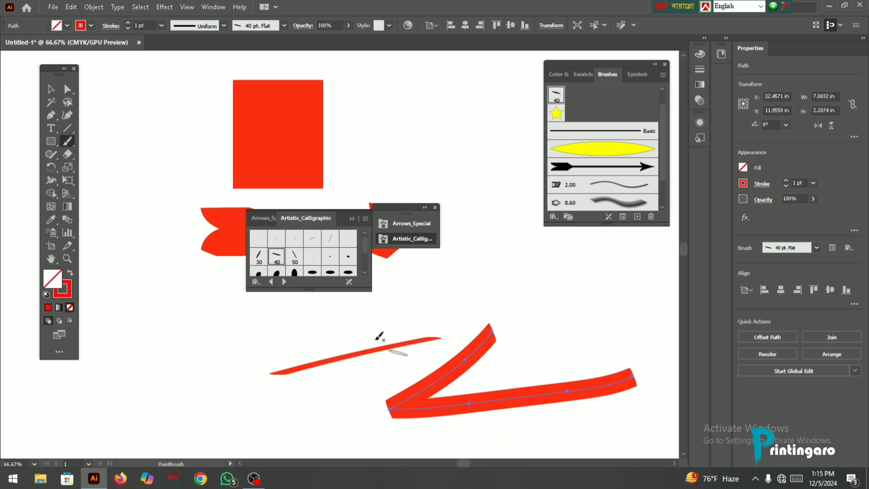
# - Collapse the brush library and paint a near-vertical stroke, an open U shape and a short tick inside it with the 40 pt. Flat brush
pyautogui.scroll(-3, 380, 335)
pyautogui.scroll(-5, 258, 297)
pyautogui.scroll(1, 210, 237)
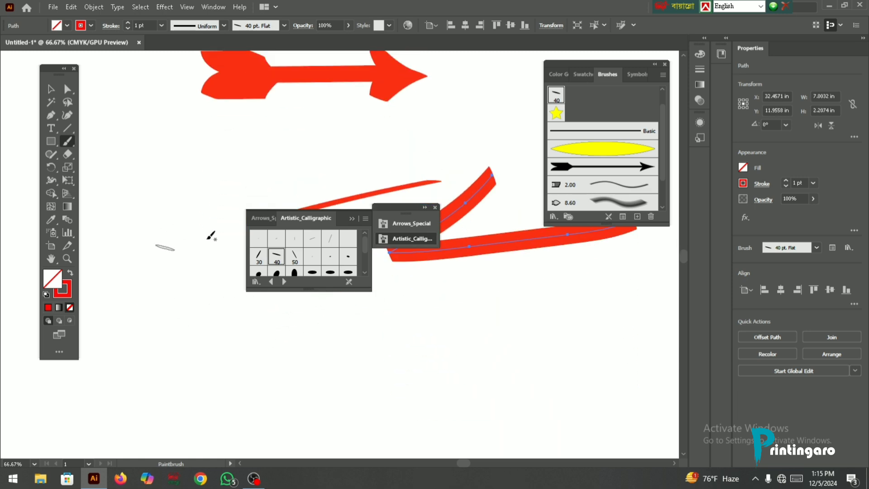
pyautogui.click(352, 219)
pyautogui.scroll(-2, 305, 253)
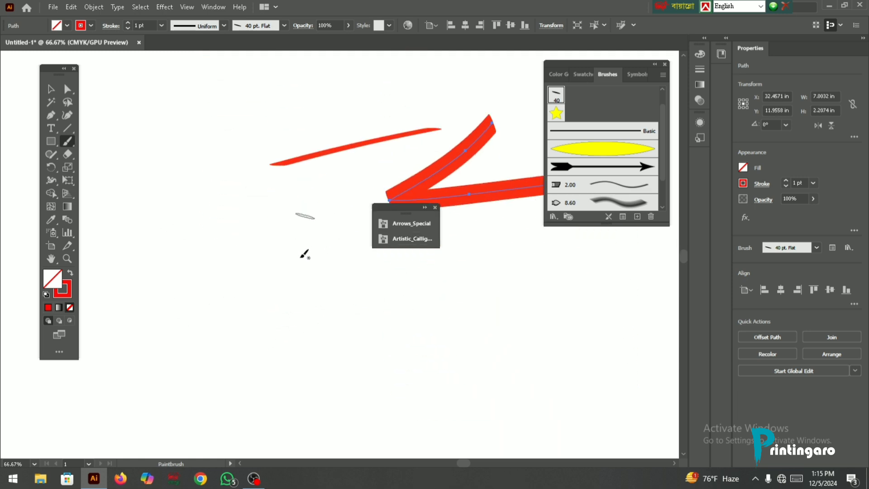
pyautogui.moveTo(311, 244); pyautogui.dragTo(339, 397)
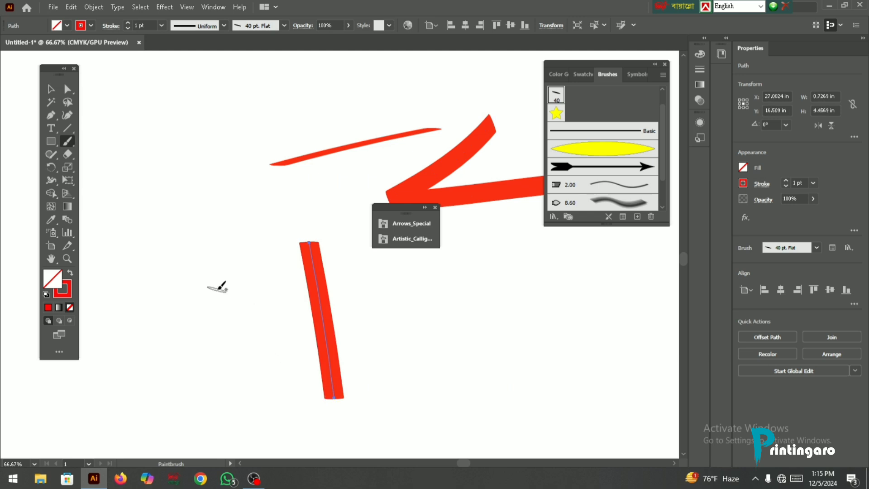
pyautogui.moveTo(235, 267)
pyautogui.mouseDown()
pyautogui.moveTo(269, 406)
pyautogui.moveTo(87, 403)
pyautogui.moveTo(82, 372)
pyautogui.moveTo(99, 238)
pyautogui.mouseUp()
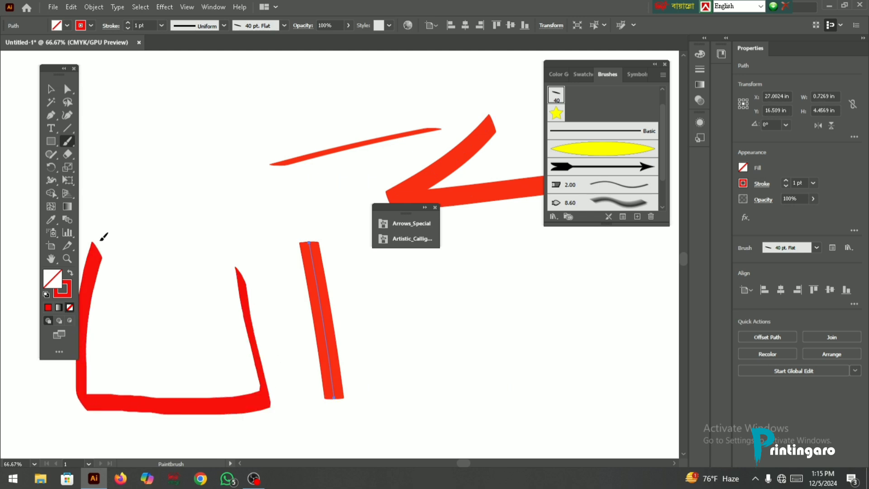
pyautogui.moveTo(158, 301); pyautogui.dragTo(165, 316)
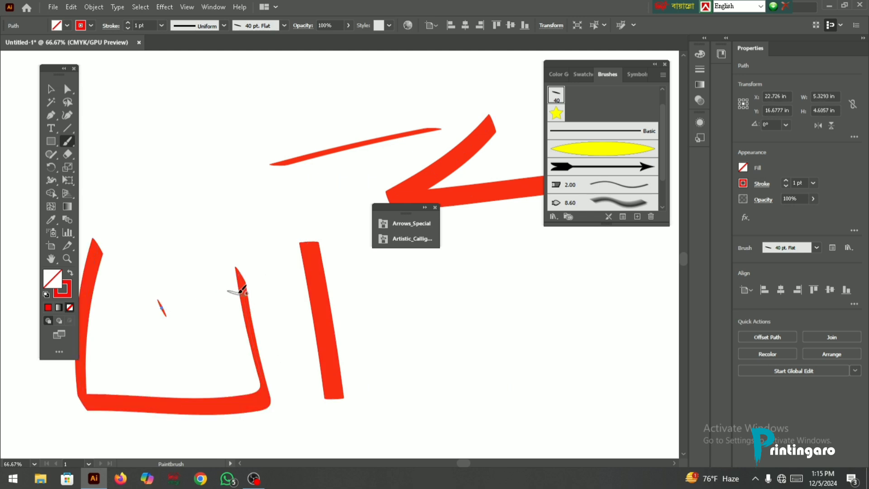
# - Paint two more large open U shapes with short ticks inside them using the 40 pt. Flat brush
pyautogui.scroll(-2, 237, 290)
pyautogui.moveTo(408, 271)
pyautogui.mouseDown()
pyautogui.moveTo(426, 367)
pyautogui.moveTo(444, 394)
pyautogui.moveTo(543, 399)
pyautogui.moveTo(629, 388)
pyautogui.moveTo(644, 264)
pyautogui.mouseUp()
pyautogui.moveTo(496, 310); pyautogui.dragTo(544, 306)
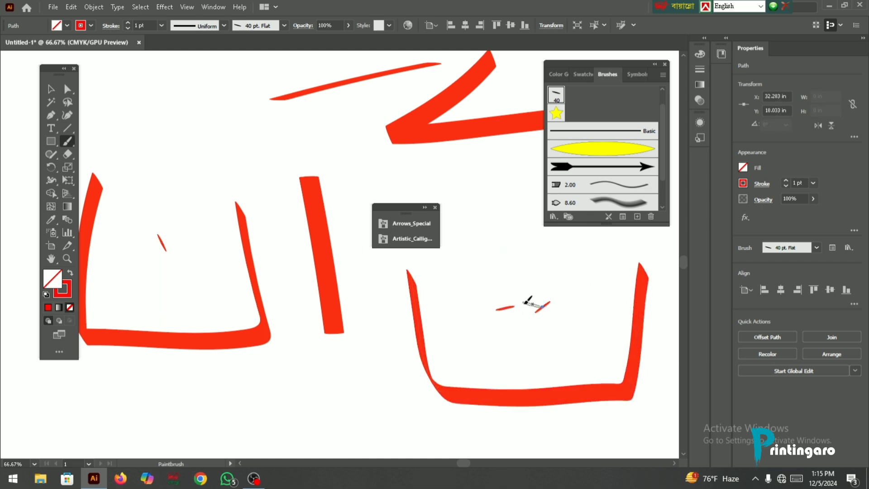
pyautogui.scroll(-5, 493, 276)
pyautogui.moveTo(176, 249)
pyautogui.mouseDown()
pyautogui.moveTo(204, 376)
pyautogui.moveTo(253, 415)
pyautogui.moveTo(438, 417)
pyautogui.moveTo(443, 303)
pyautogui.moveTo(461, 241)
pyautogui.mouseUp()
pyautogui.moveTo(253, 294); pyautogui.dragTo(269, 304)
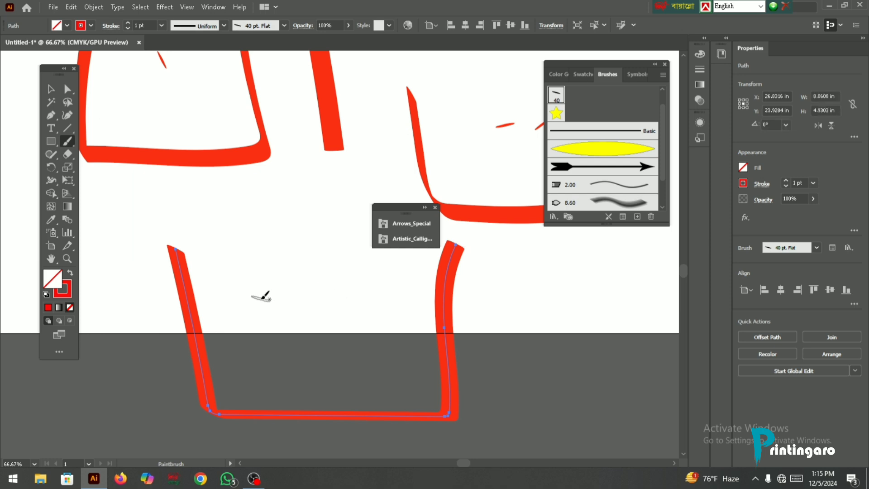
pyautogui.moveTo(359, 282); pyautogui.dragTo(344, 294)
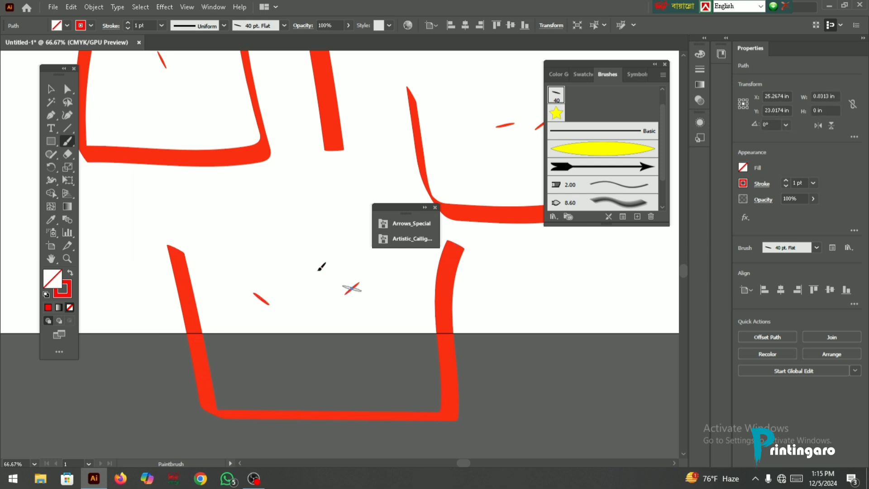
pyautogui.moveTo(313, 267); pyautogui.dragTo(296, 259)
pyautogui.scroll(-2, 493, 177)
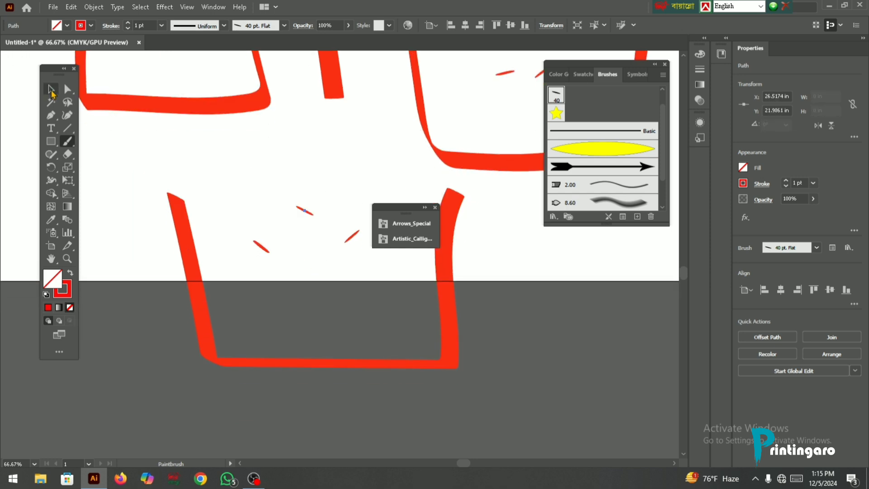
# - Select all the artwork, including the rectangle, the arrow and the calligraphic strokes, and delete it
pyautogui.click(50, 89)
pyautogui.scroll(-3, 263, 234)
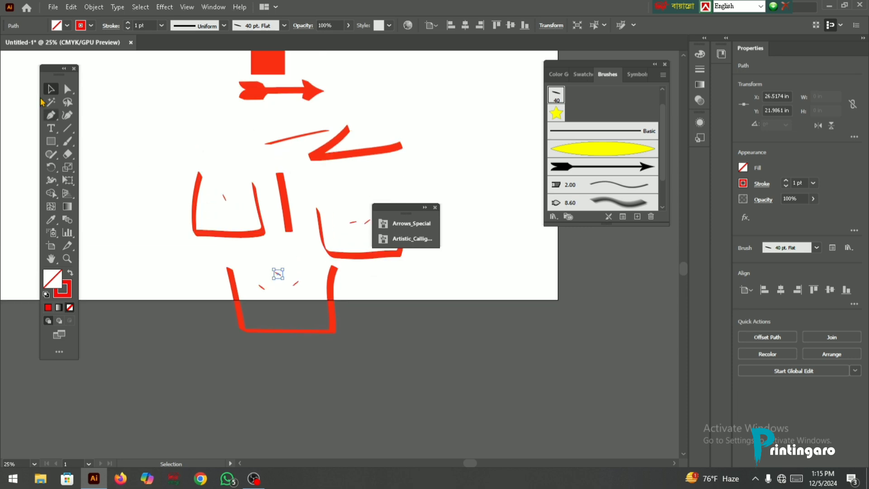
pyautogui.scroll(1, 251, 185)
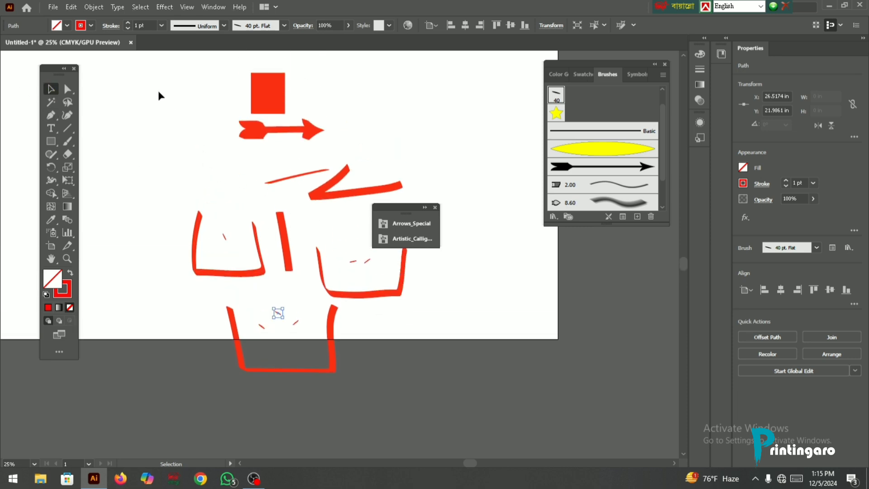
pyautogui.moveTo(158, 96); pyautogui.dragTo(437, 383)
pyautogui.press('Delete')
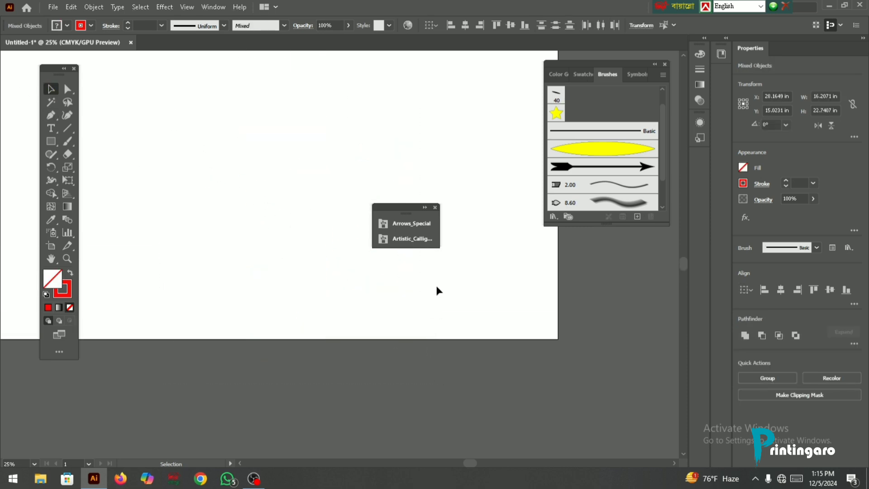
# - Close the collapsed brush libraries and open the Borders_Dashed brush library
pyautogui.click(435, 207)
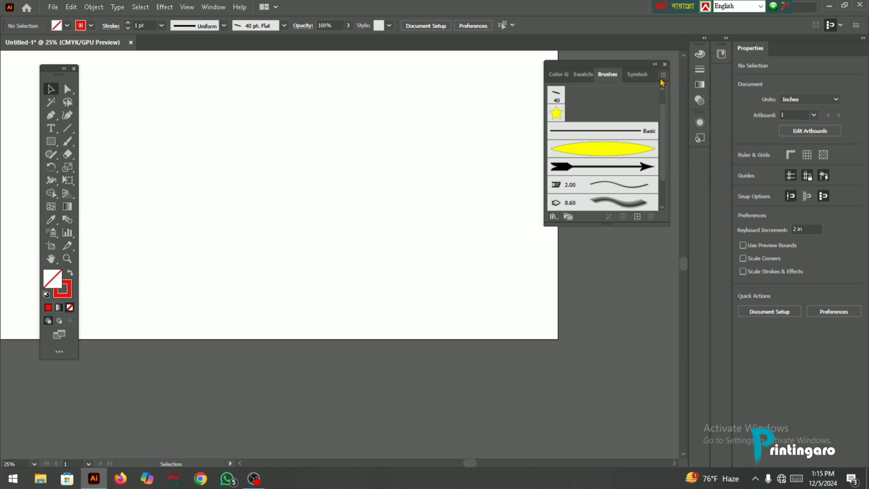
pyautogui.click(661, 78)
pyautogui.moveTo(685, 270)
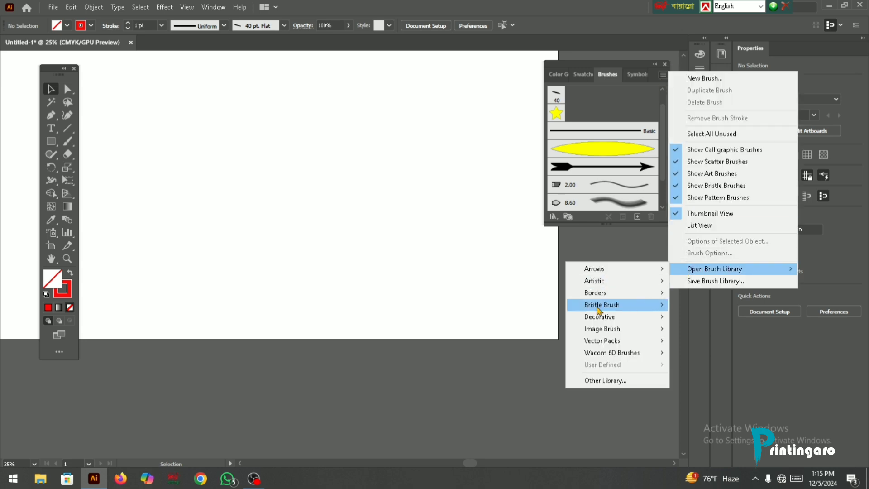
pyautogui.moveTo(618, 293)
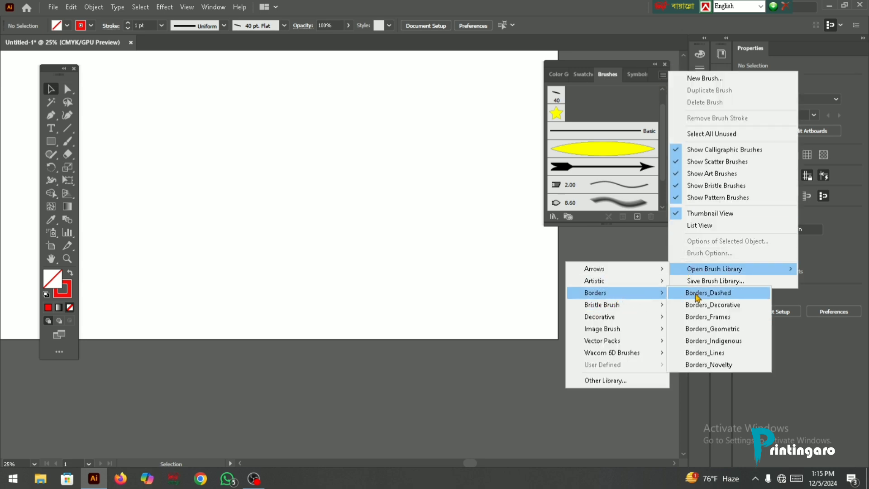
pyautogui.click(698, 294)
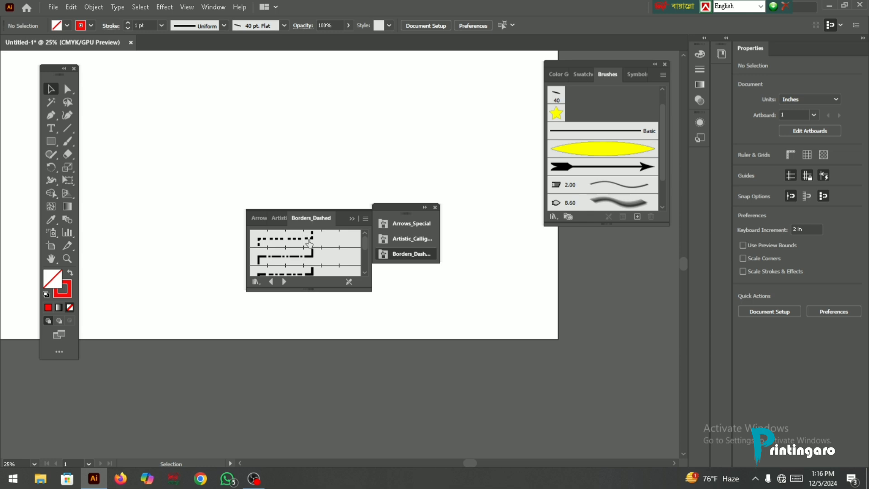
# - Paint a nearly horizontal stroke about 15.75 in long with the first dashed border brush
pyautogui.click(309, 243)
pyautogui.click(69, 144)
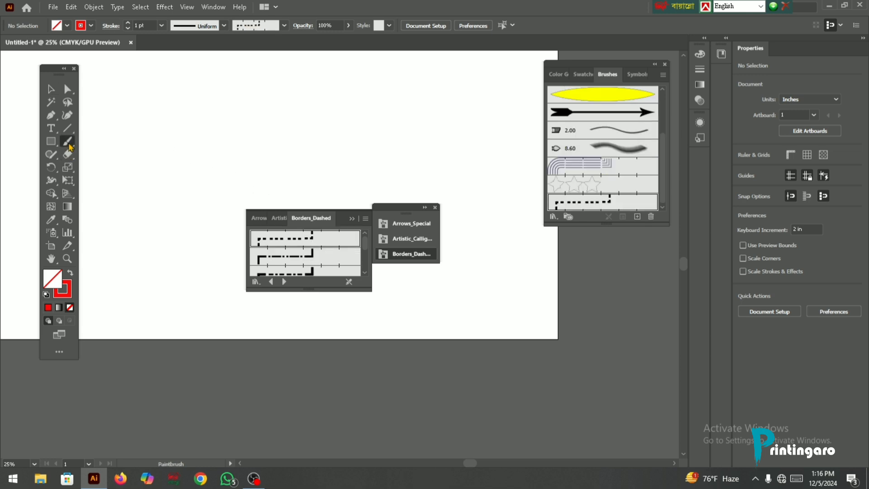
pyautogui.moveTo(395, 127); pyautogui.dragTo(189, 131)
pyautogui.scroll(2, 328, 154)
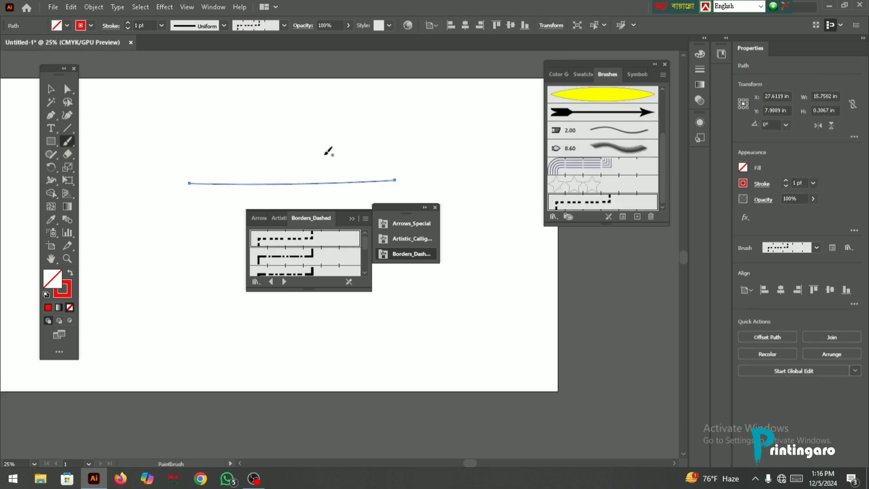
# - Set the dashed line's stroke weight to 10 pt
pyautogui.tripleClick(787, 181)
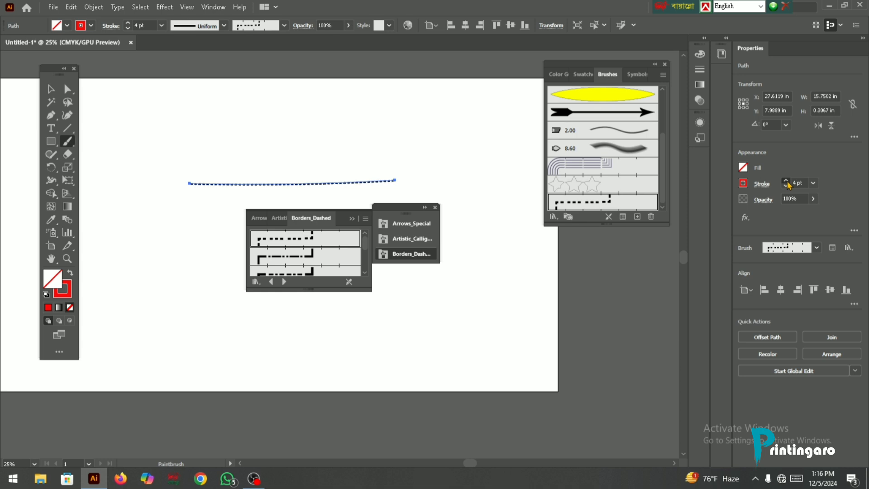
pyautogui.tripleClick(786, 180)
pyautogui.tripleClick(786, 181)
pyautogui.scroll(4, 360, 182)
pyautogui.scroll(-2, 360, 181)
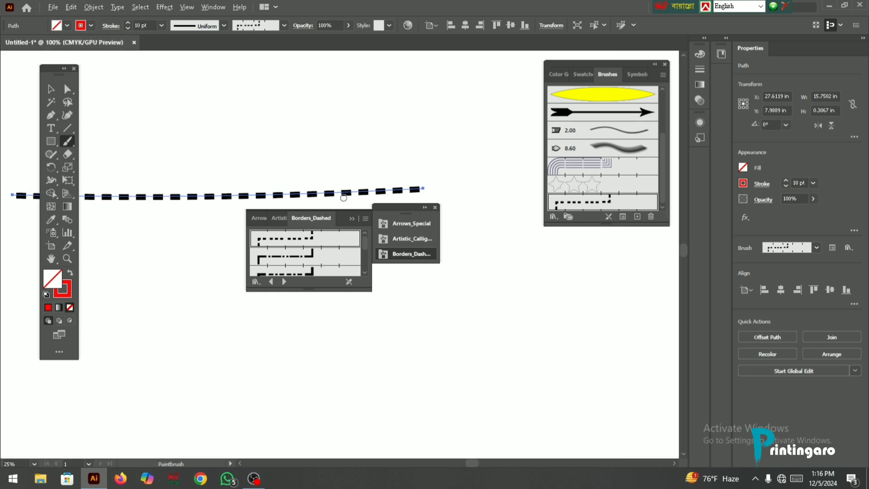
# - Draw a rectangle about 5.1 by 3.6 in above the dashed line and apply the first dashed border brush to it
pyautogui.click(51, 141)
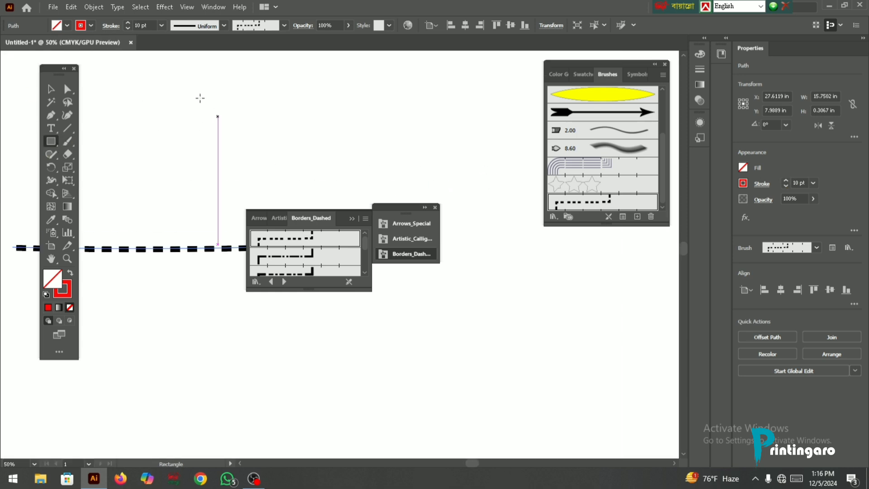
pyautogui.moveTo(200, 97); pyautogui.dragTo(332, 192)
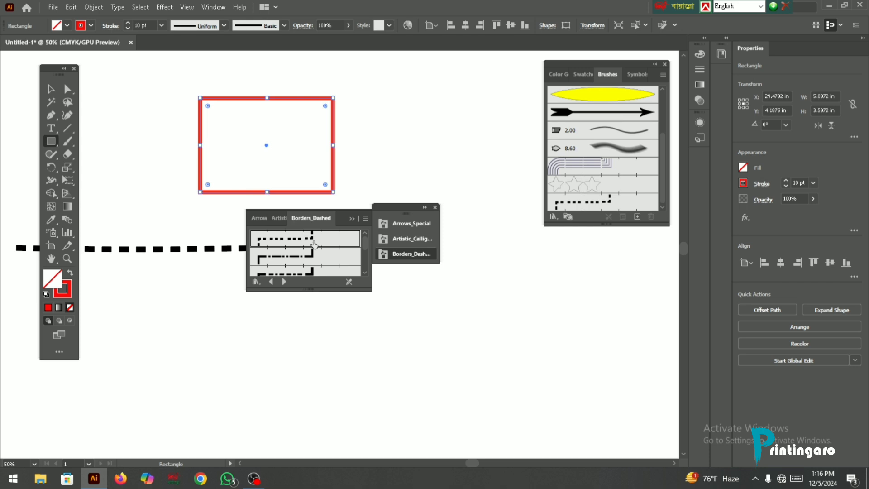
pyautogui.click(315, 244)
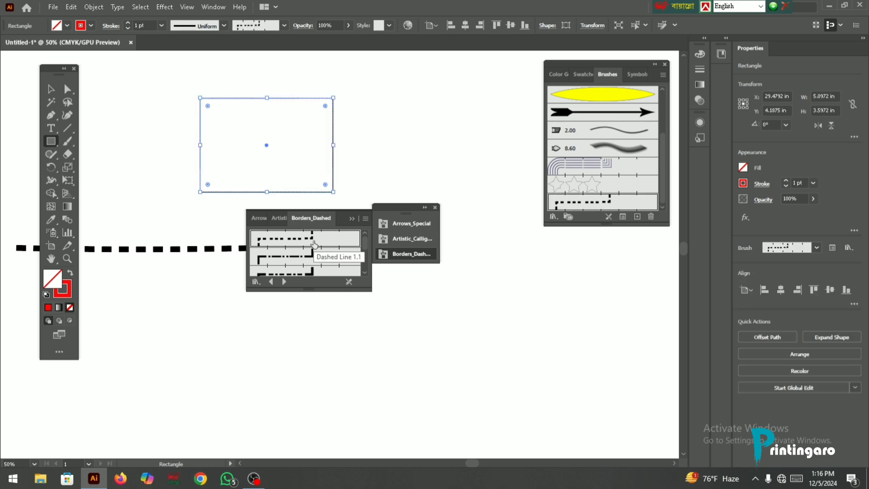
# - Set the dashed rectangle's stroke weight to 6 pt
pyautogui.click(786, 181)
pyautogui.click(787, 181)
pyautogui.click(786, 181)
pyautogui.click(786, 181)
pyautogui.click(786, 180)
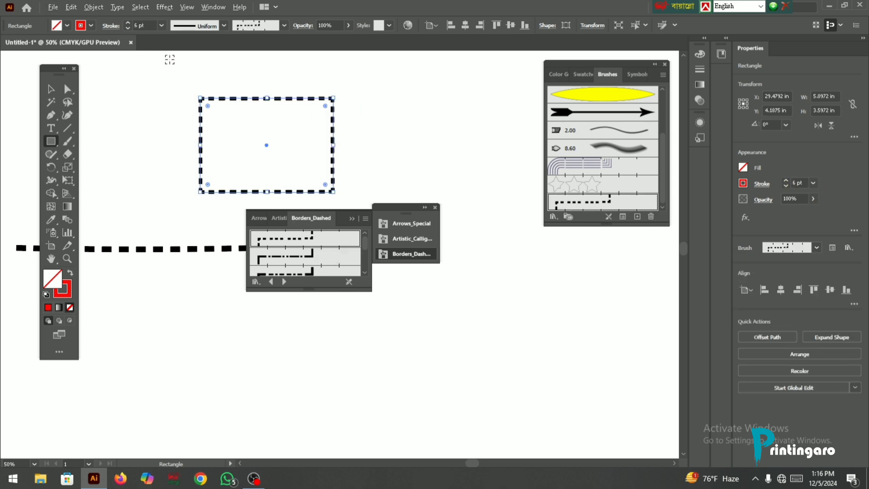
pyautogui.scroll(1, 265, 104)
pyautogui.scroll(3, 266, 104)
pyautogui.scroll(-2, 293, 136)
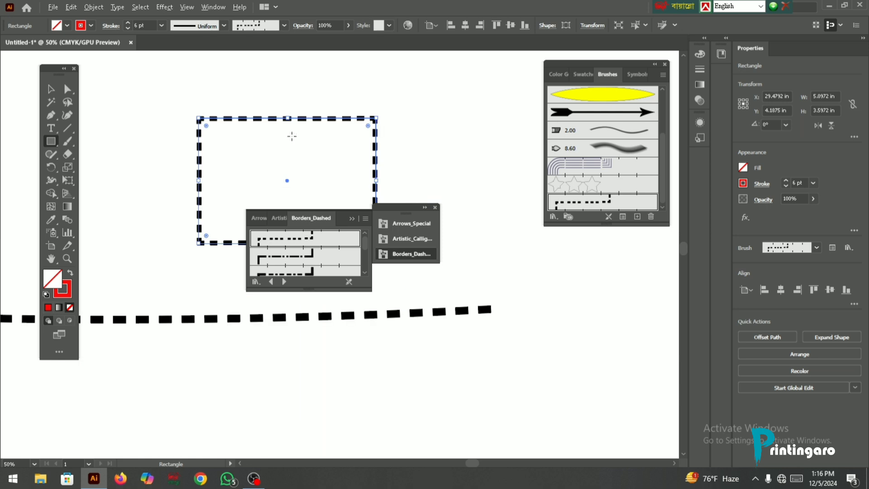
# - Apply the yellow and black checkered border brush to the rectangle and set its stroke weight to 1 pt
pyautogui.click(56, 92)
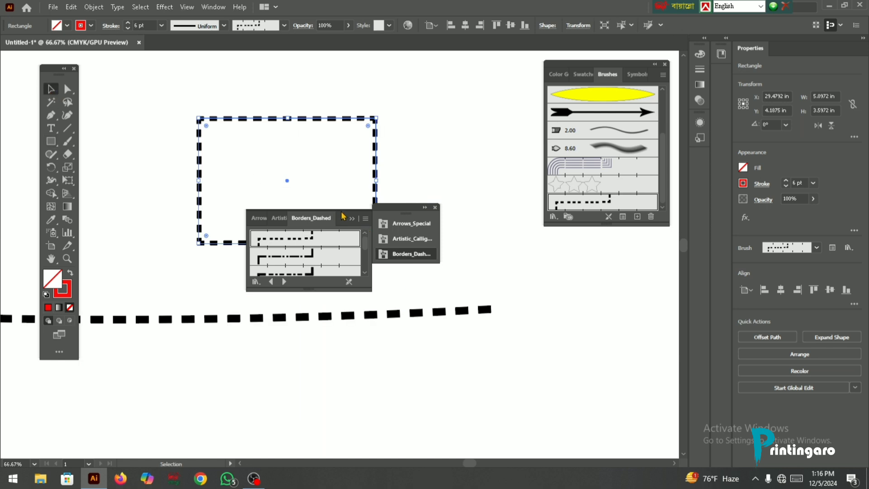
pyautogui.scroll(-5, 316, 266)
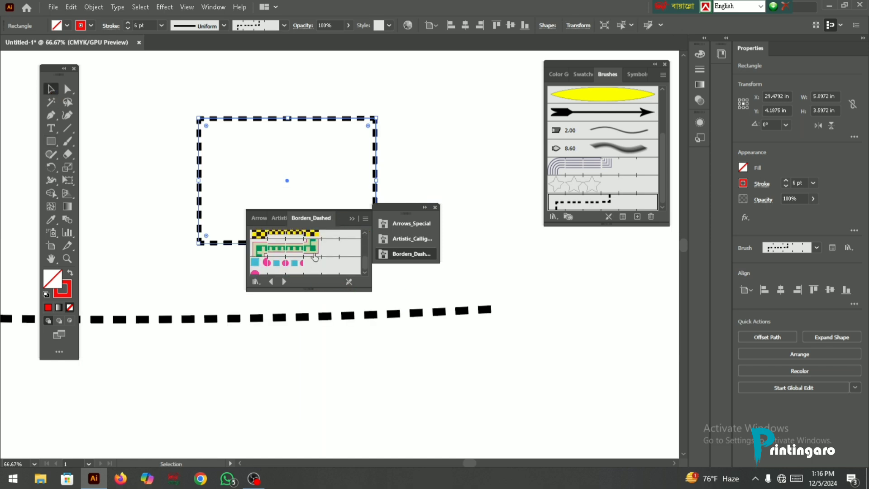
pyautogui.click(317, 238)
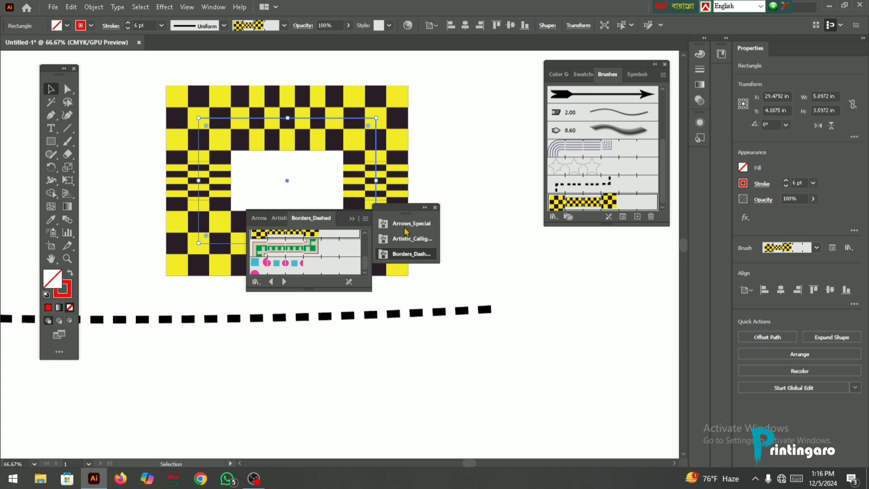
pyautogui.click(786, 186)
pyautogui.click(787, 186)
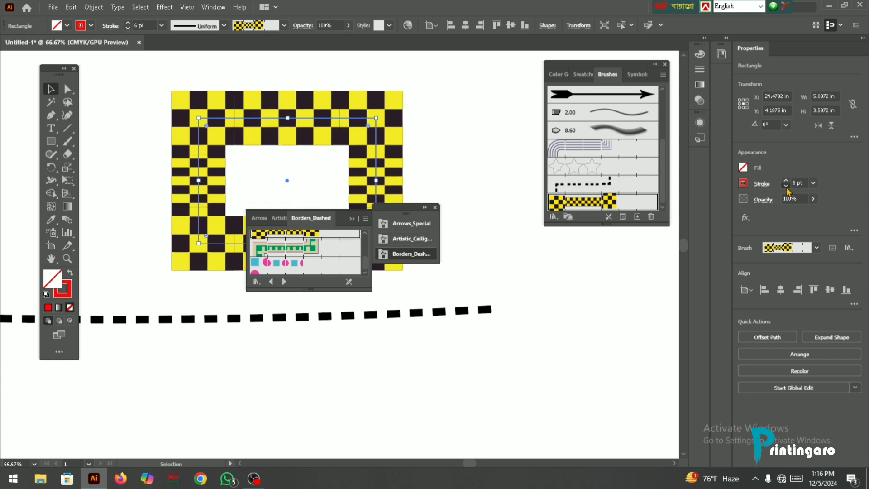
pyautogui.click(786, 186)
pyautogui.click(786, 186)
pyautogui.click(787, 186)
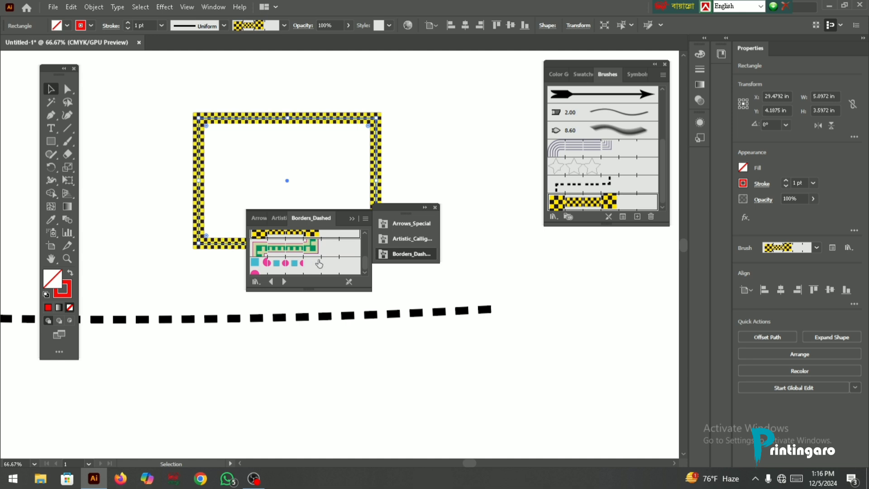
# - Replace the rectangle's checkered border with the green dashed border brush
pyautogui.click(317, 248)
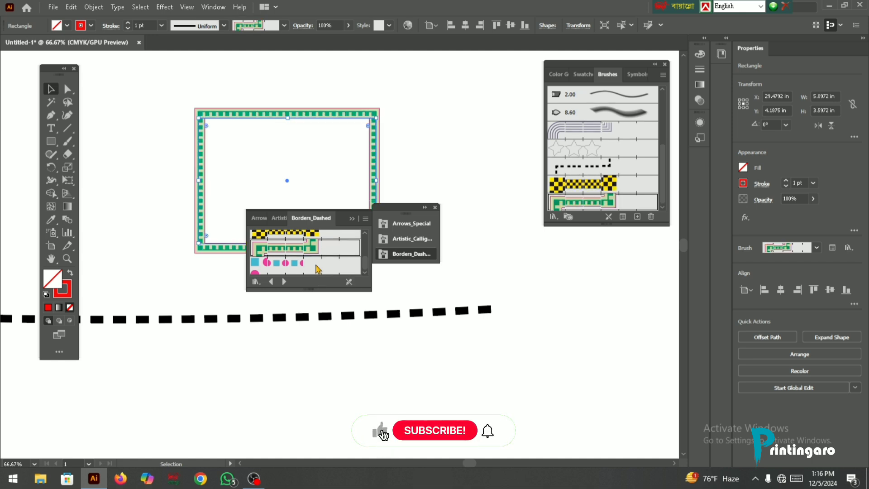
pyautogui.scroll(5, 315, 265)
# - Close the dashed border brush library and open the Image Brush Library
pyautogui.click(352, 220)
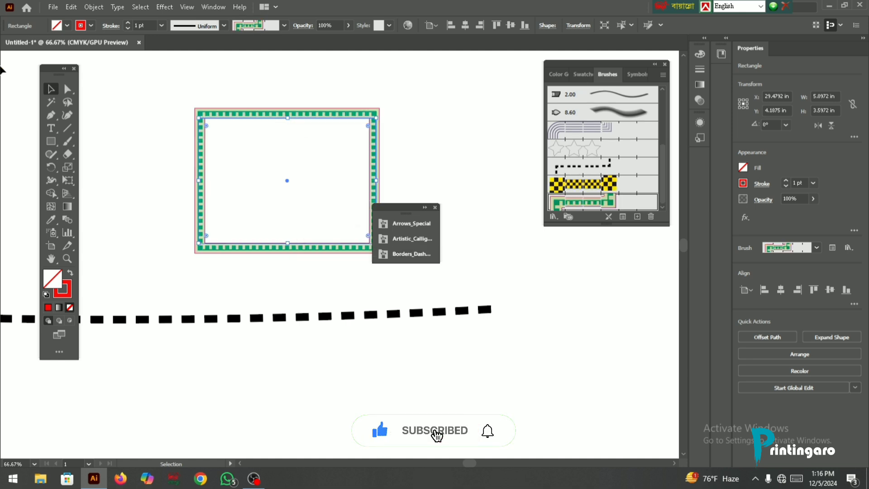
pyautogui.click(435, 208)
pyautogui.click(664, 75)
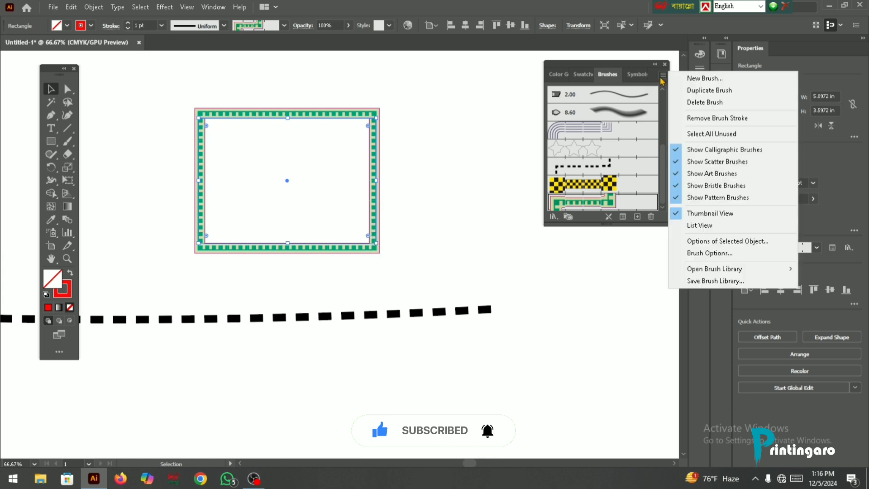
pyautogui.moveTo(691, 271)
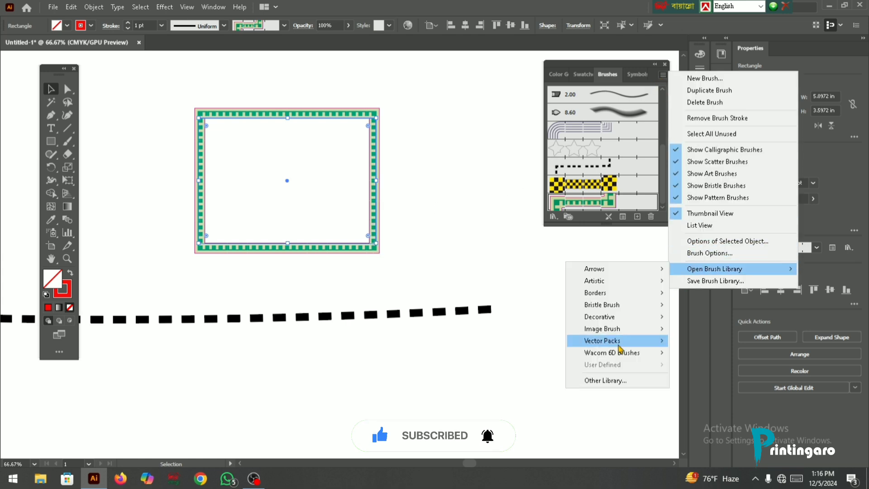
pyautogui.moveTo(614, 346)
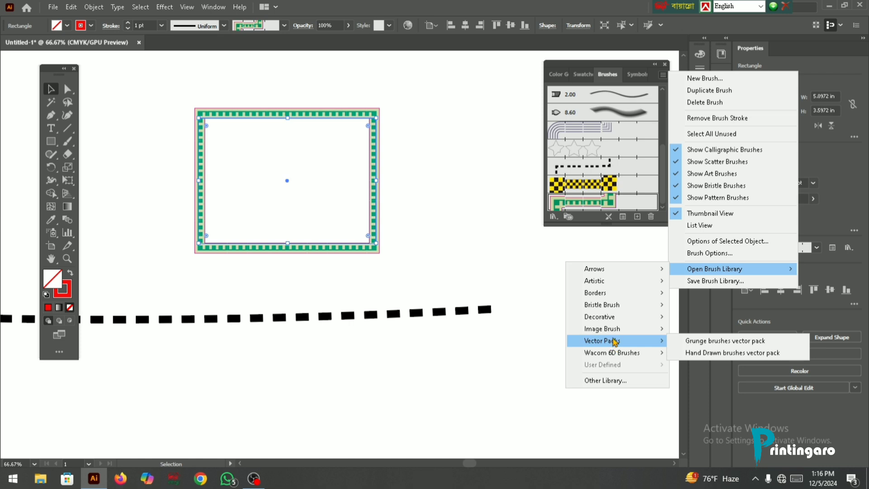
pyautogui.click(707, 334)
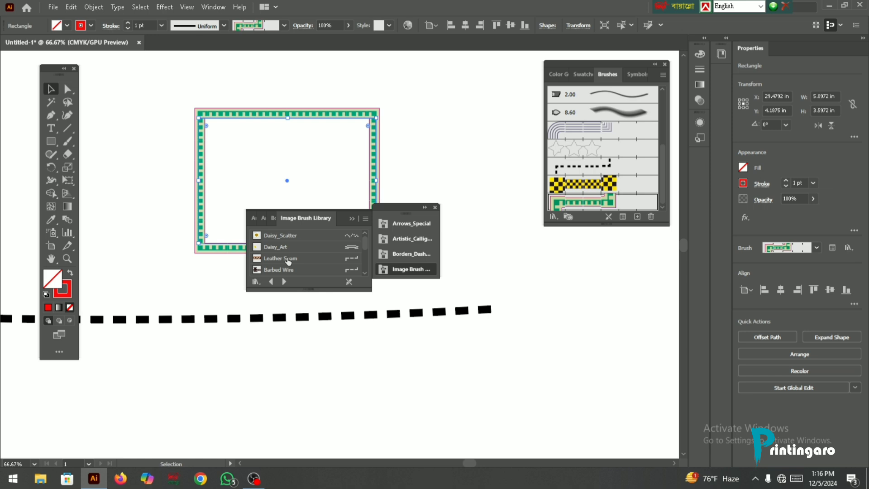
pyautogui.click(366, 219)
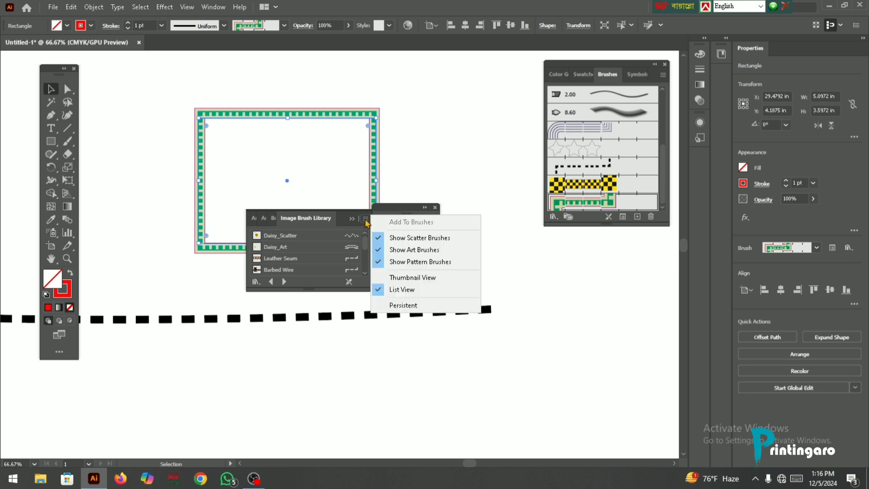
pyautogui.click(366, 222)
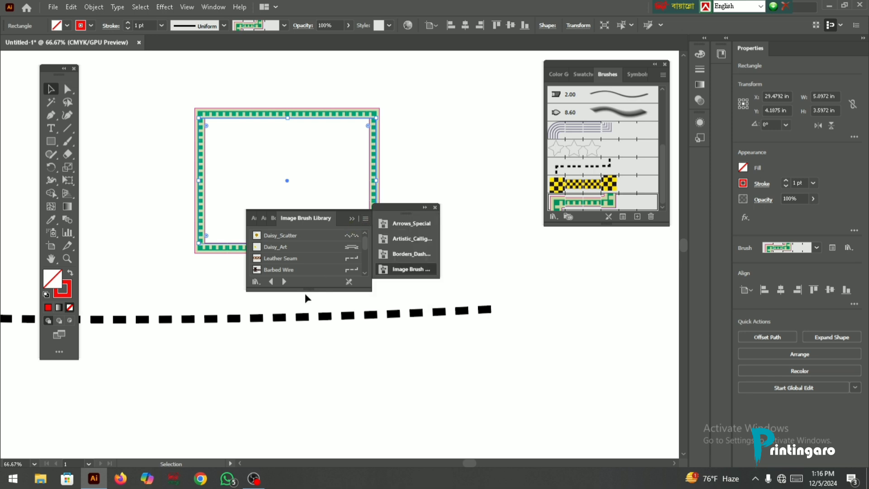
# - Replace the rectangle's green dashed border with the Leather Seam image brush and inspect the stitching up close
pyautogui.click(268, 260)
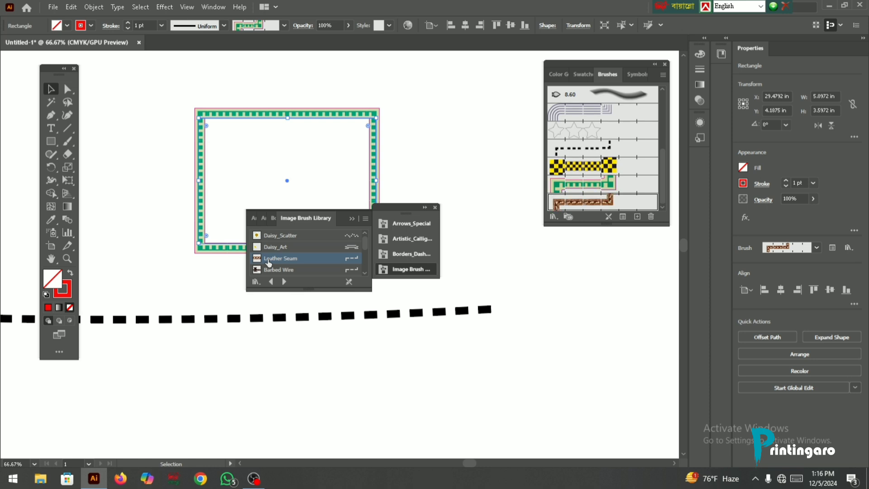
pyautogui.scroll(4, 301, 118)
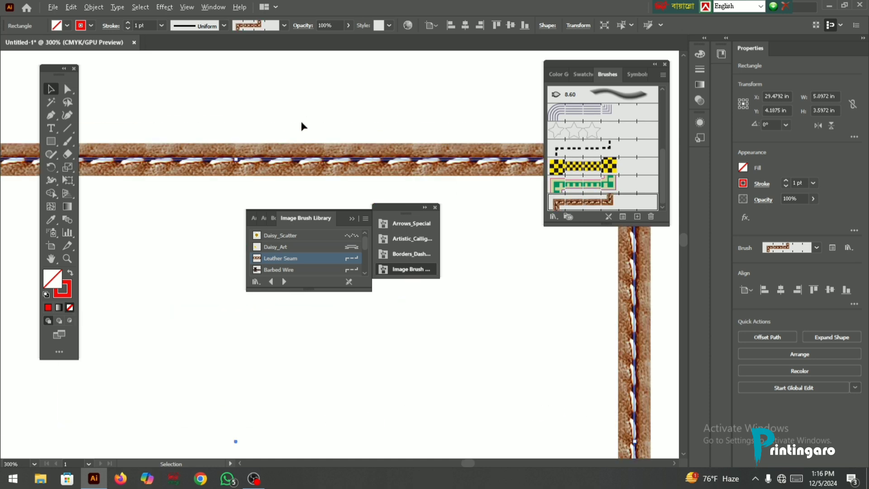
pyautogui.scroll(1, 277, 168)
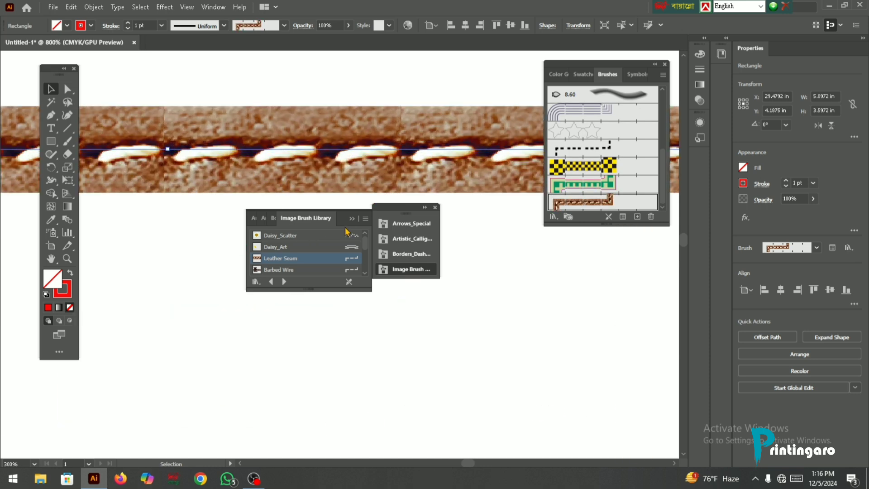
# - Apply the Denim Seam image brush to the rectangle and make the Image Brush Library persistent
pyautogui.scroll(-2, 292, 272)
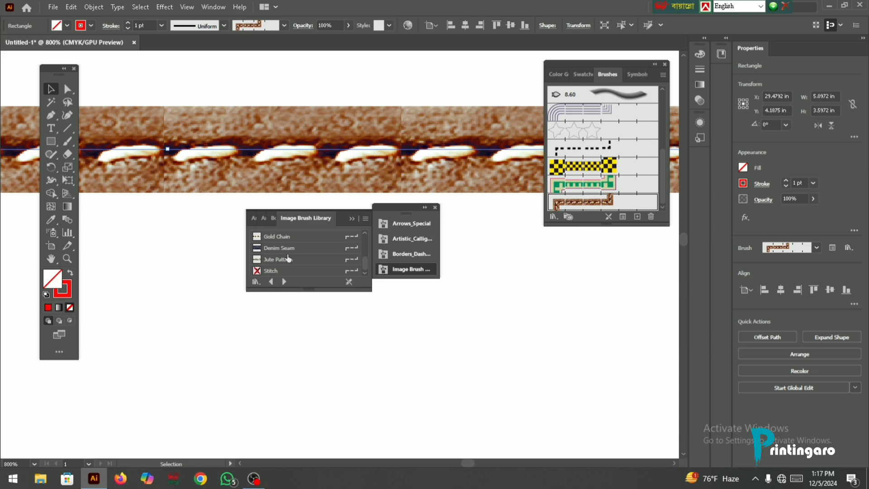
pyautogui.click(288, 249)
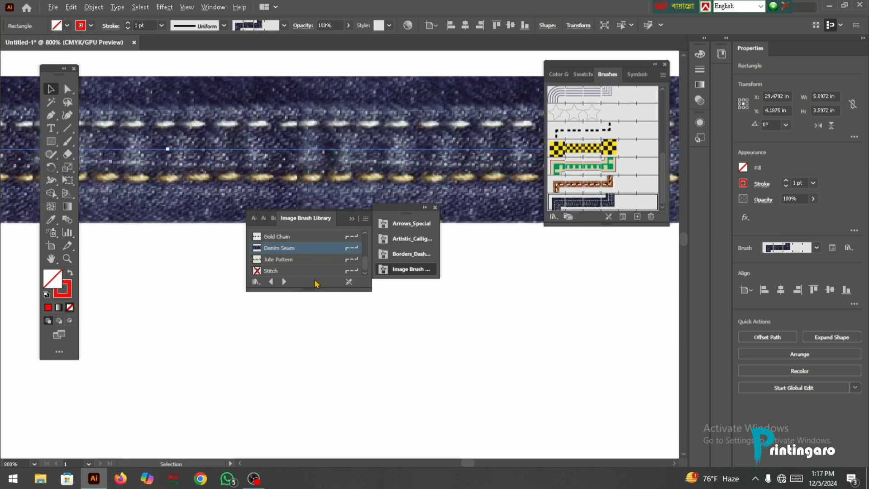
pyautogui.click(363, 221)
pyautogui.click(403, 305)
# - Try the Daisy_Art brush on the rectangle, replace it with Daisy_Scatter, and collapse the Image Brush Library
pyautogui.scroll(2, 271, 261)
pyautogui.click(283, 247)
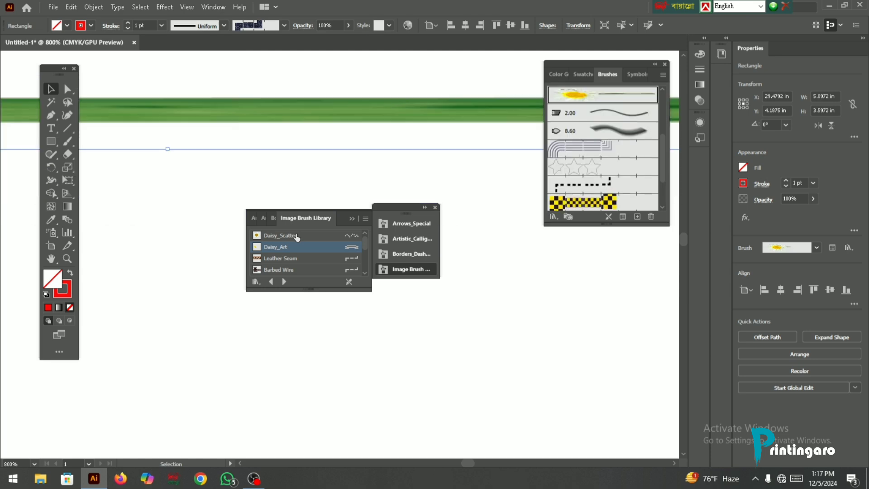
pyautogui.click(297, 235)
pyautogui.scroll(-2, 308, 259)
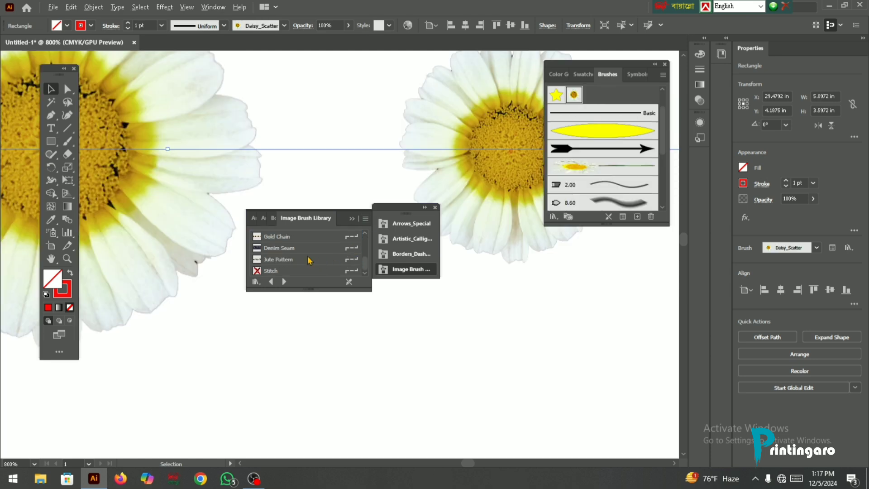
pyautogui.click(352, 219)
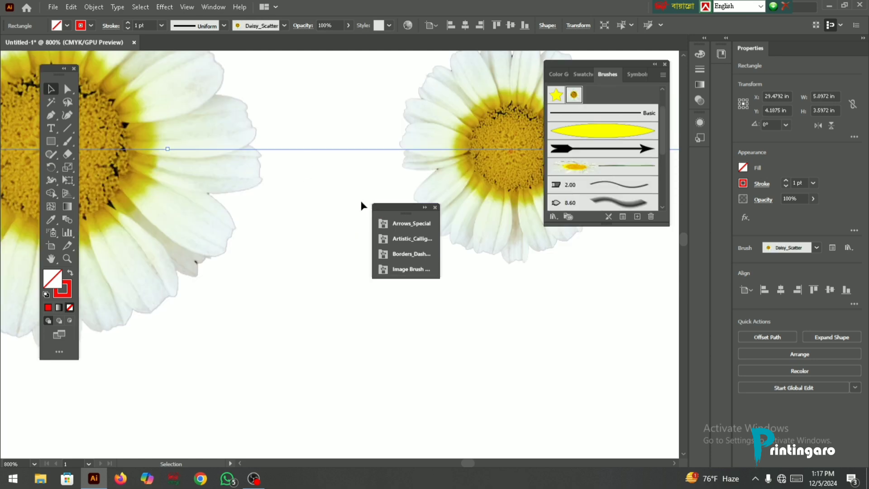
# - Set the daisy-bordered rectangle's stroke weight to 0.5 pt and close the collapsed brush libraries
pyautogui.scroll(-2, 367, 190)
pyautogui.scroll(-7, 355, 205)
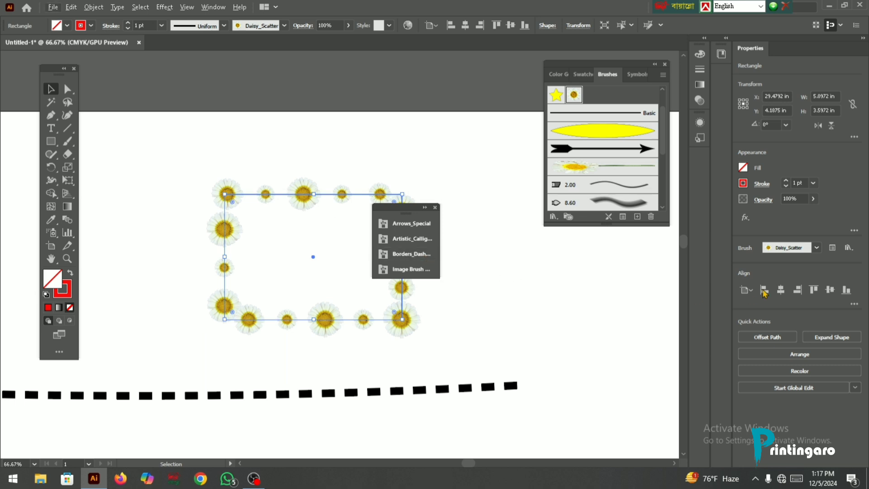
pyautogui.click(786, 186)
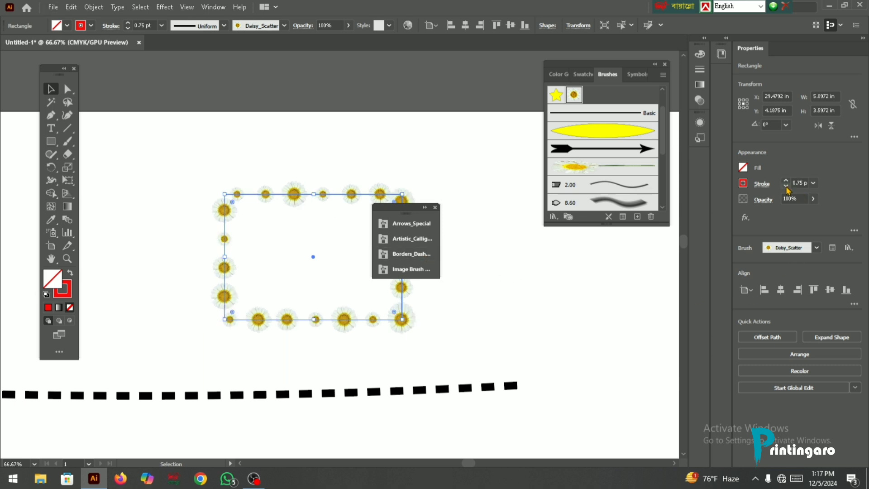
pyautogui.click(786, 186)
pyautogui.scroll(5, 292, 195)
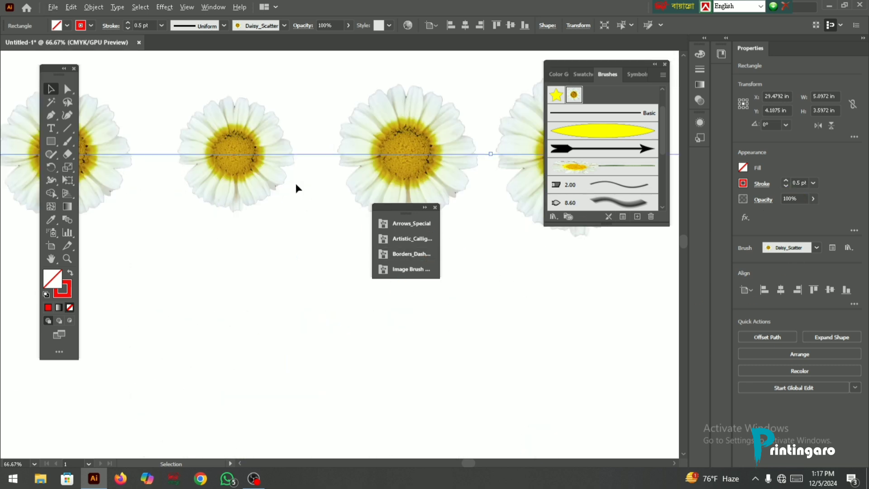
pyautogui.scroll(-2, 295, 183)
pyautogui.scroll(2, 297, 188)
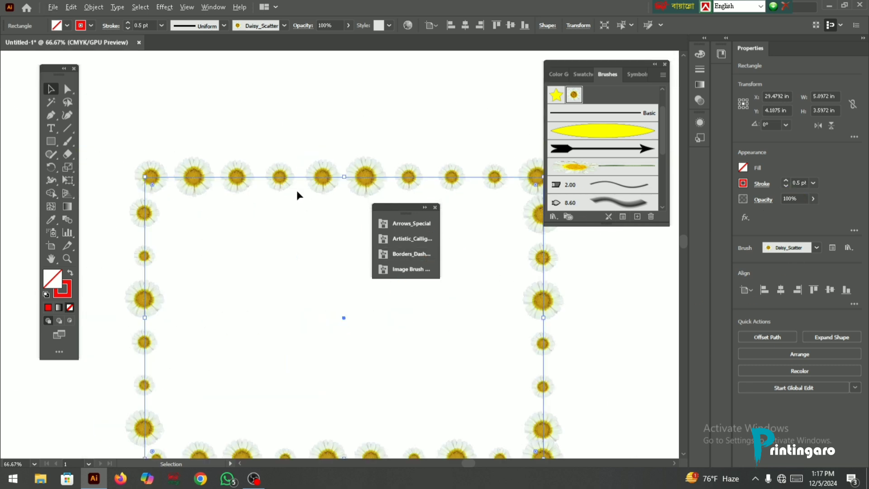
pyautogui.click(435, 207)
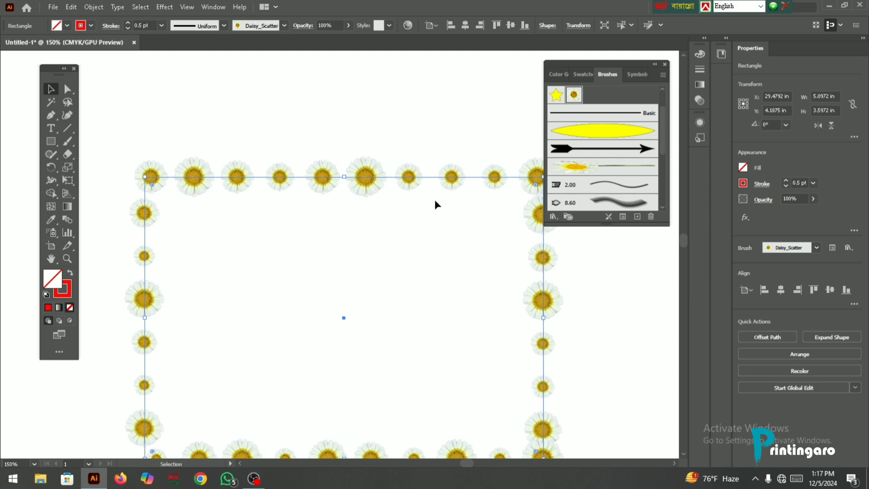
# - Delete the Daisy_Scatter brush with the option to remove its strokes, and undo the deletion
pyautogui.click(664, 75)
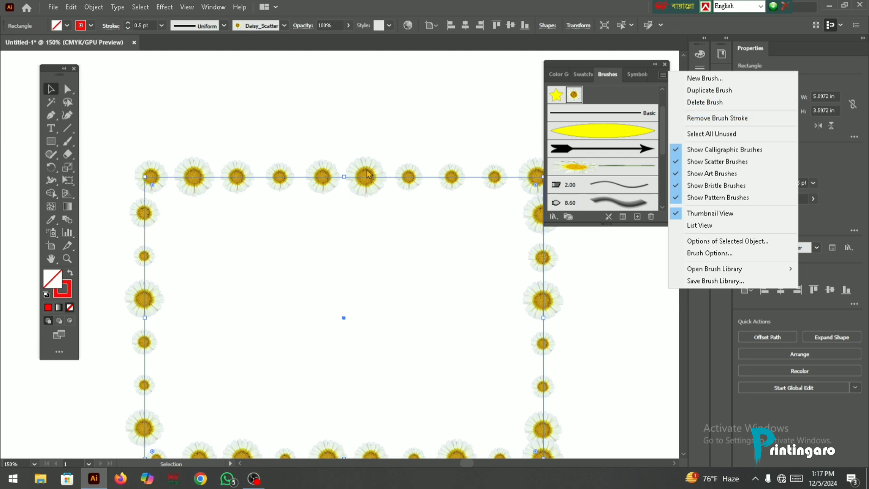
pyautogui.click(724, 103)
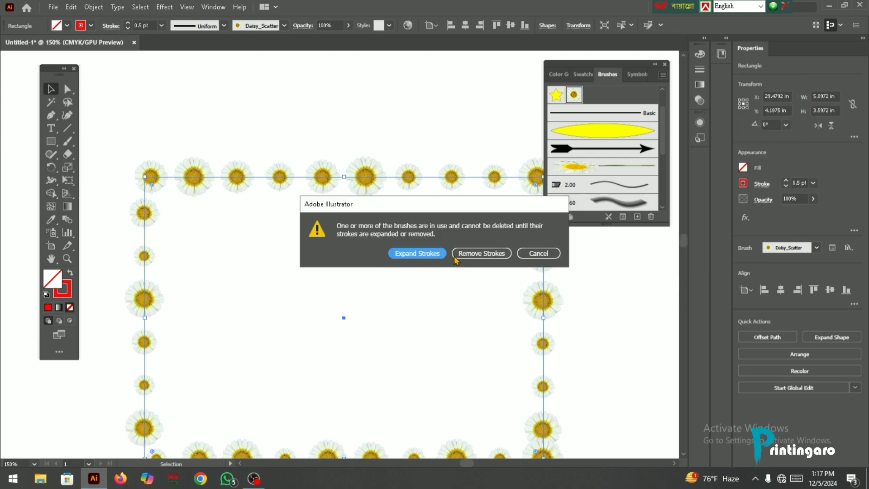
pyautogui.click(494, 253)
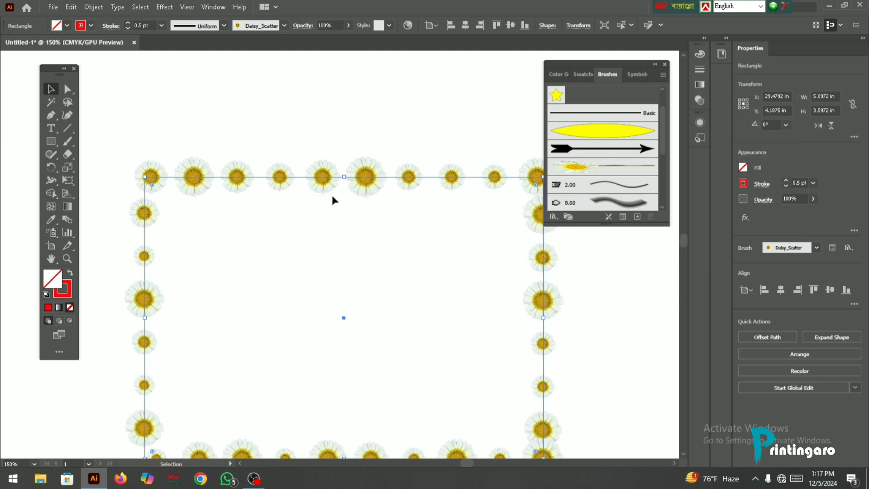
pyautogui.hotkey('ctrl', 'z')
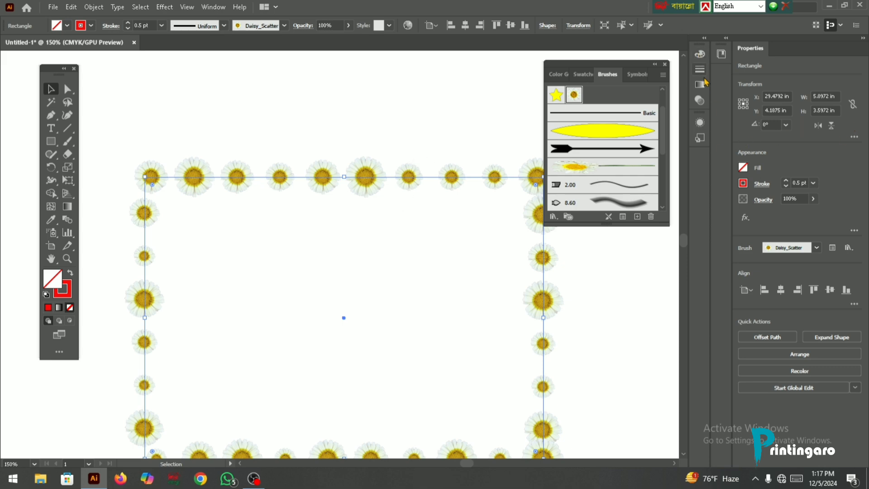
# - Duplicate the Daisy_Scatter brush, and select all unused brushes to review which ones are highlighted
pyautogui.click(663, 75)
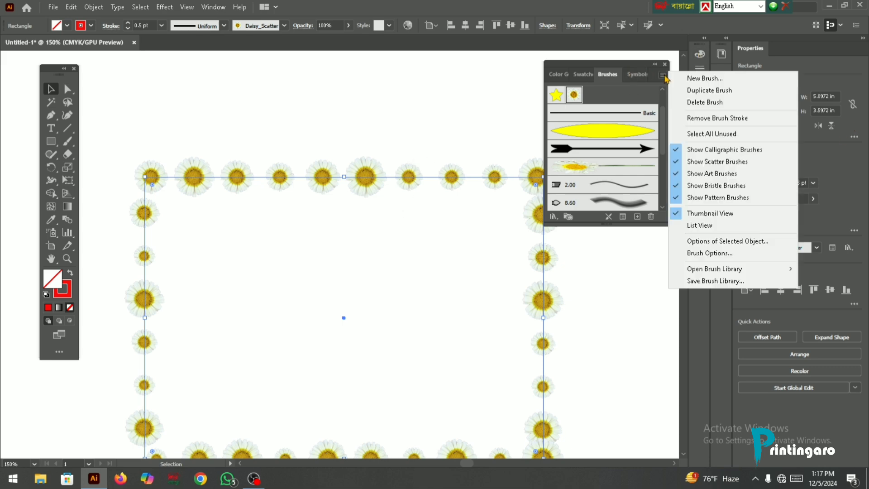
pyautogui.click(711, 91)
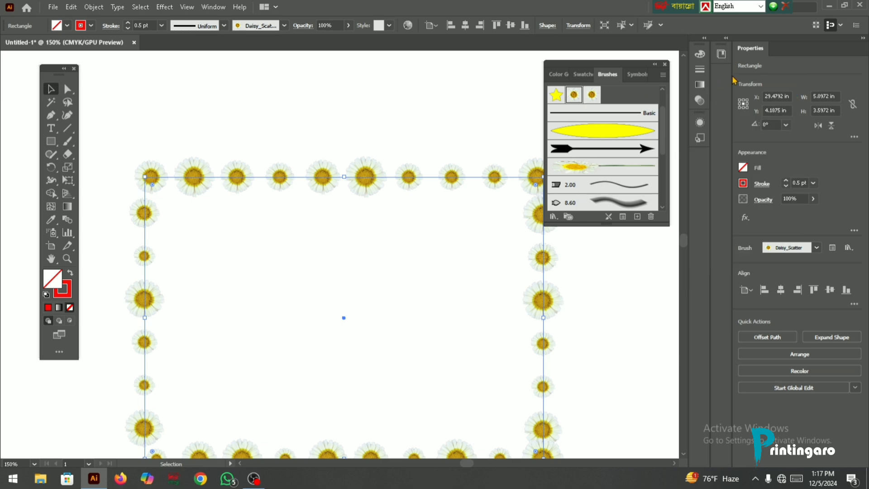
pyautogui.click(663, 76)
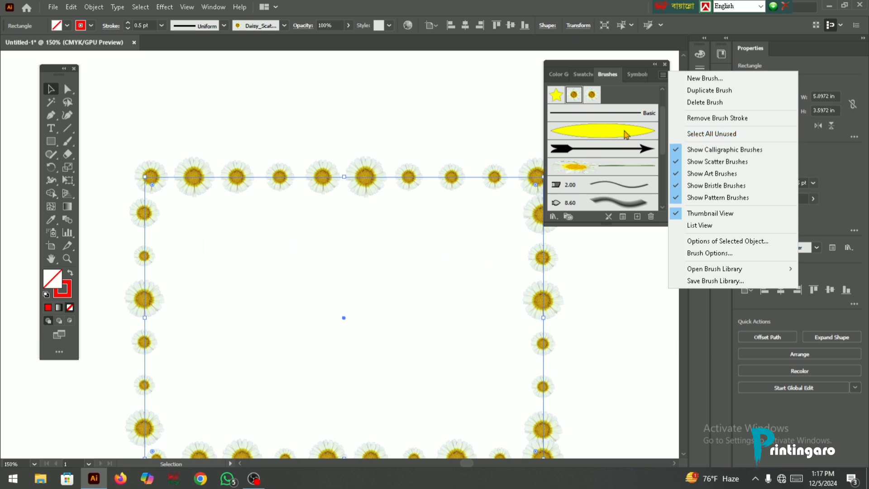
pyautogui.click(724, 134)
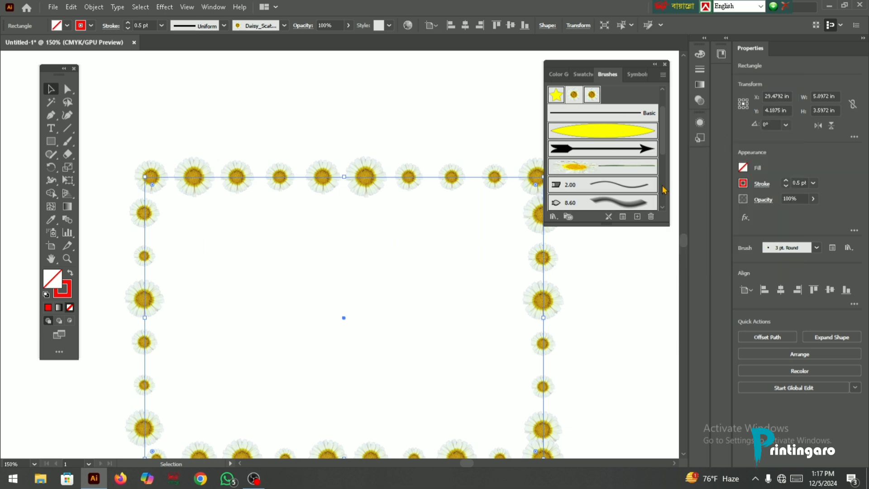
pyautogui.scroll(-5, 588, 157)
pyautogui.scroll(8, 589, 157)
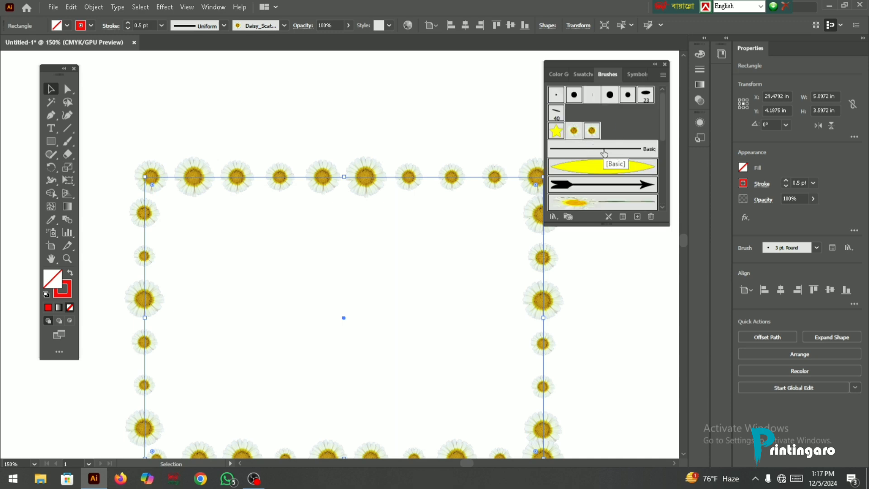
pyautogui.scroll(-5, 604, 174)
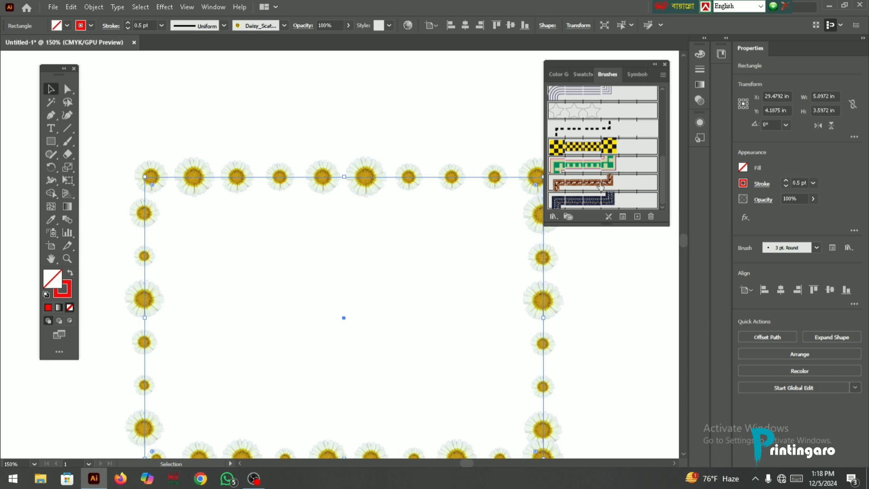
pyautogui.scroll(8, 602, 187)
pyautogui.scroll(-8, 625, 147)
pyautogui.scroll(8, 627, 154)
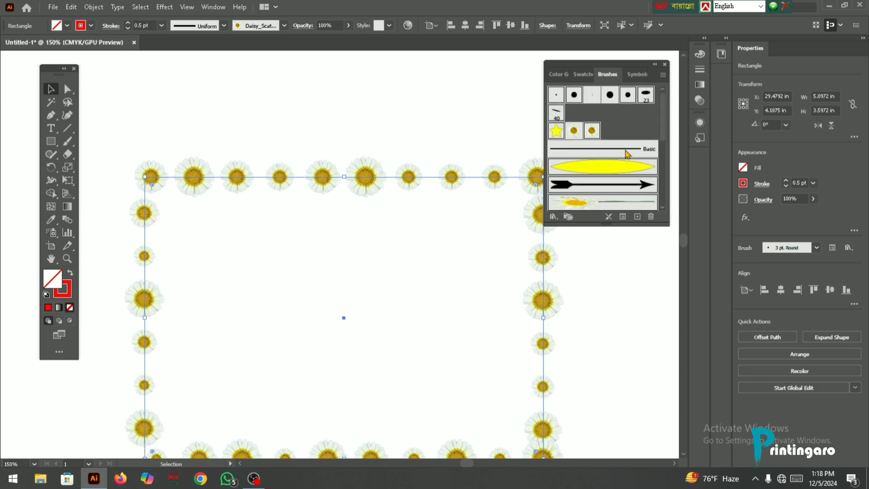
# - Display the document's brushes in Thumbnail View
pyautogui.click(663, 75)
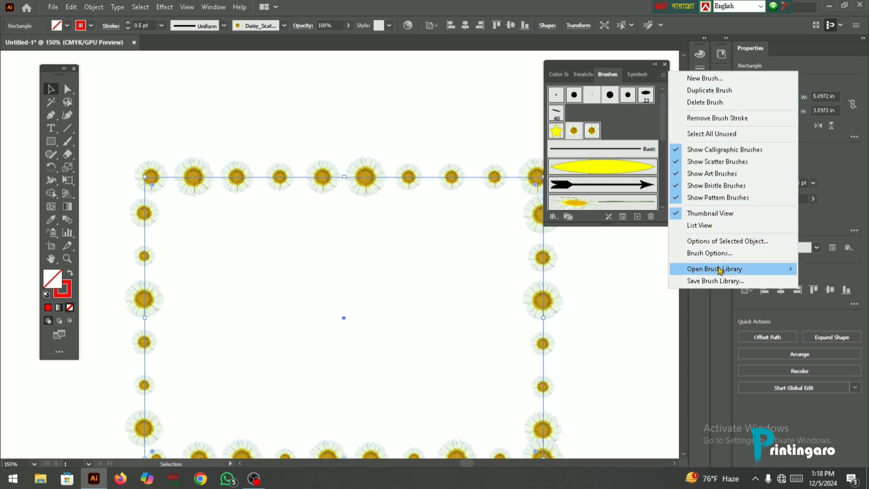
pyautogui.click(680, 217)
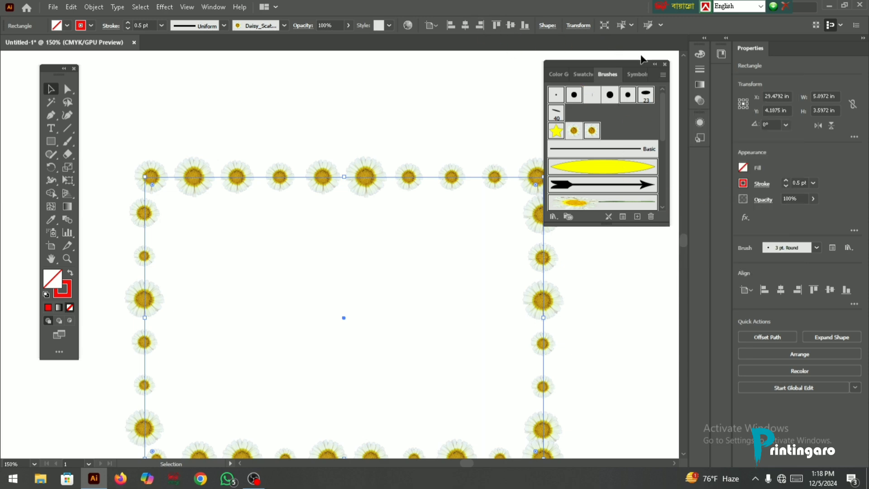
pyautogui.click(663, 79)
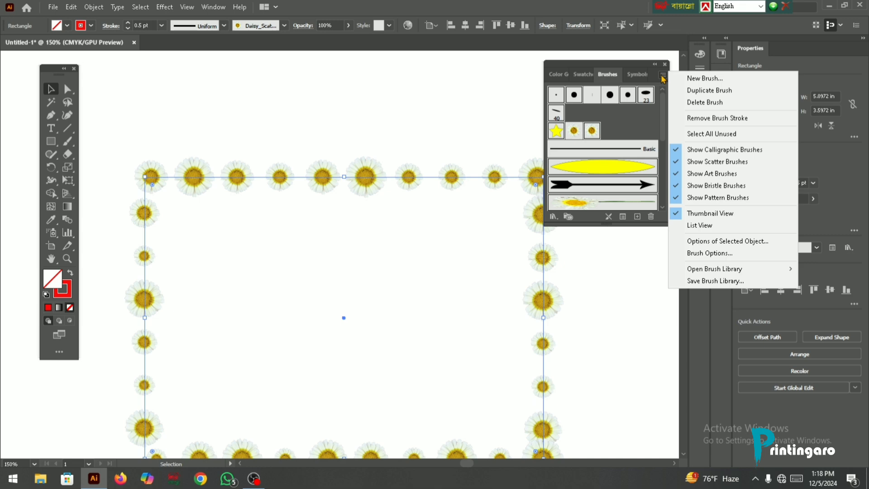
pyautogui.click(675, 216)
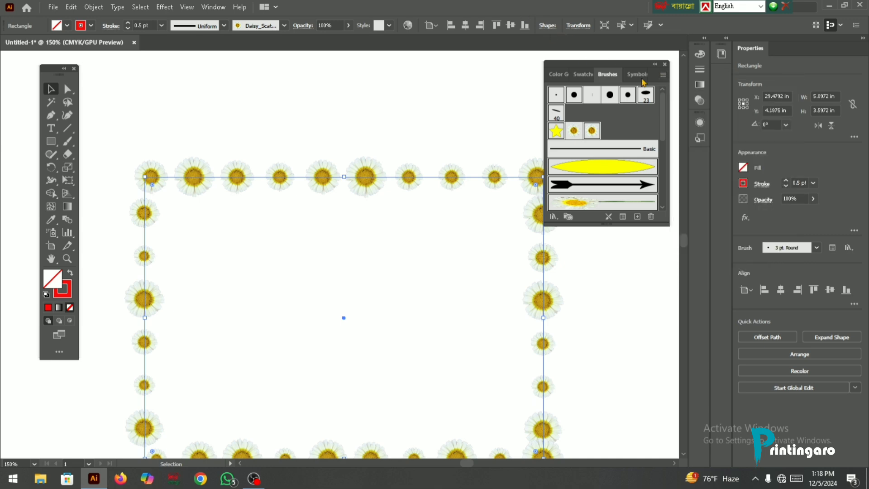
# - Switch the document's brushes to List View, and return them to Thumbnail View
pyautogui.click(663, 75)
pyautogui.click(710, 213)
pyautogui.click(663, 75)
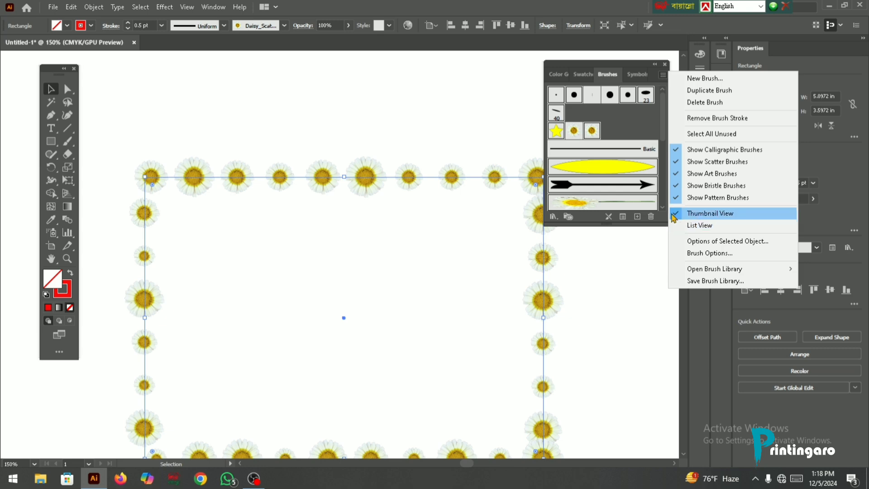
pyautogui.click(699, 226)
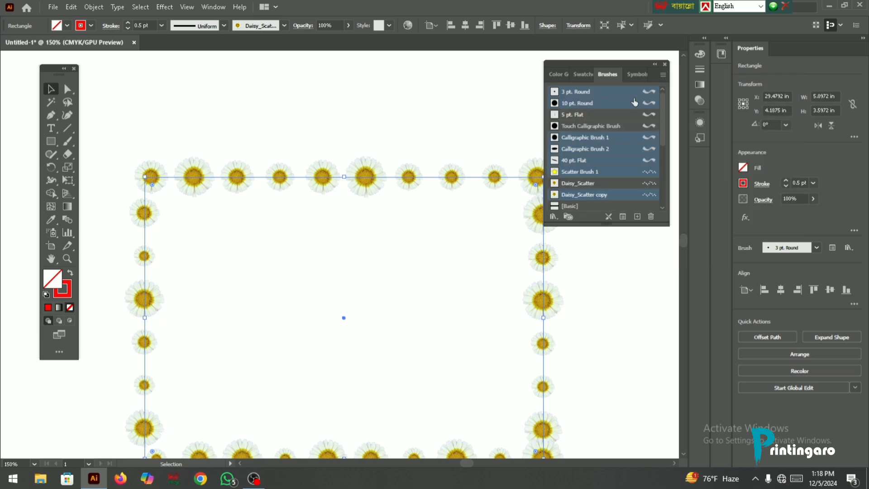
pyautogui.click(663, 74)
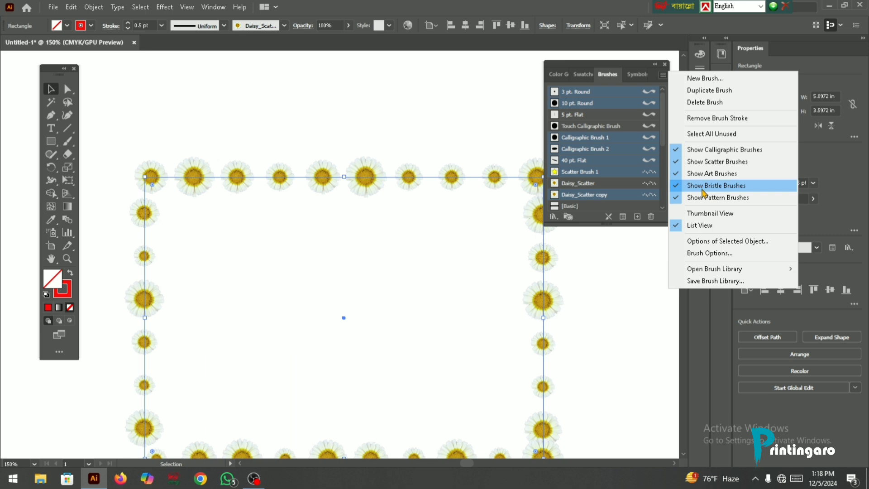
pyautogui.click(703, 219)
pyautogui.scroll(-5, 608, 148)
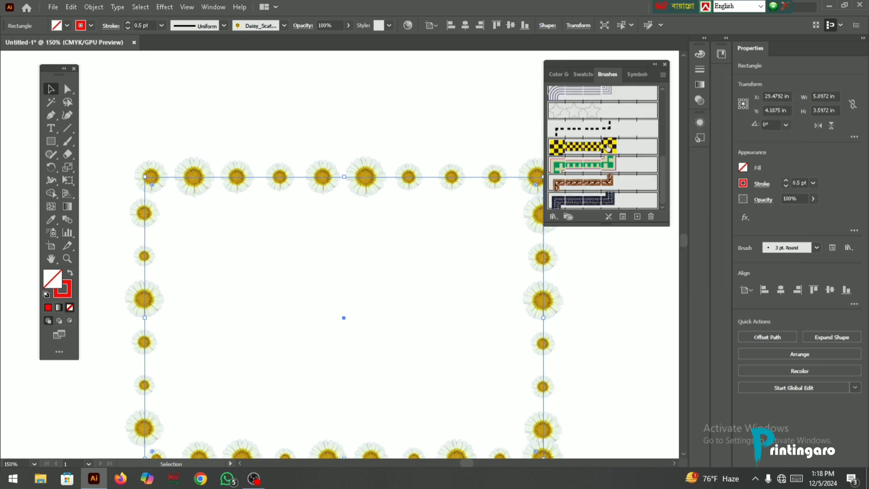
# - Collapse the brushes panel group, and delete the daisy-bordered rectangle and the dashed path from the artboard
pyautogui.click(655, 64)
pyautogui.scroll(-5, 358, 190)
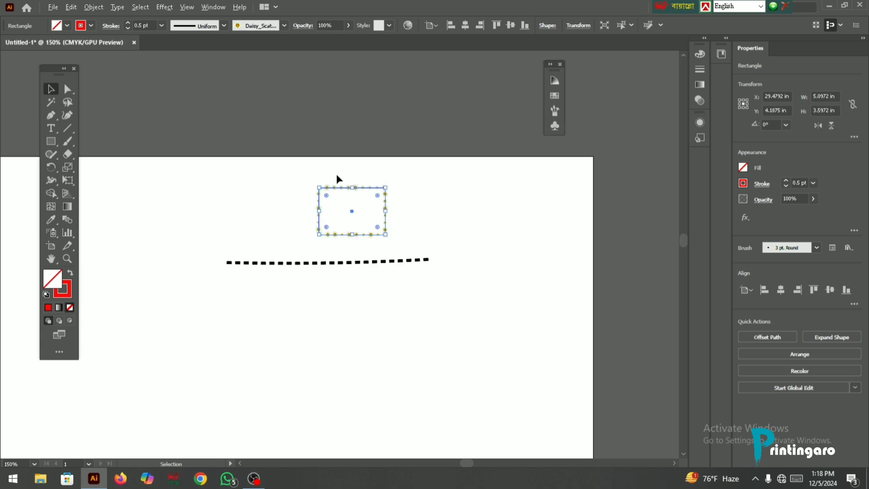
pyautogui.scroll(2, 332, 200)
pyautogui.moveTo(196, 167); pyautogui.dragTo(617, 373)
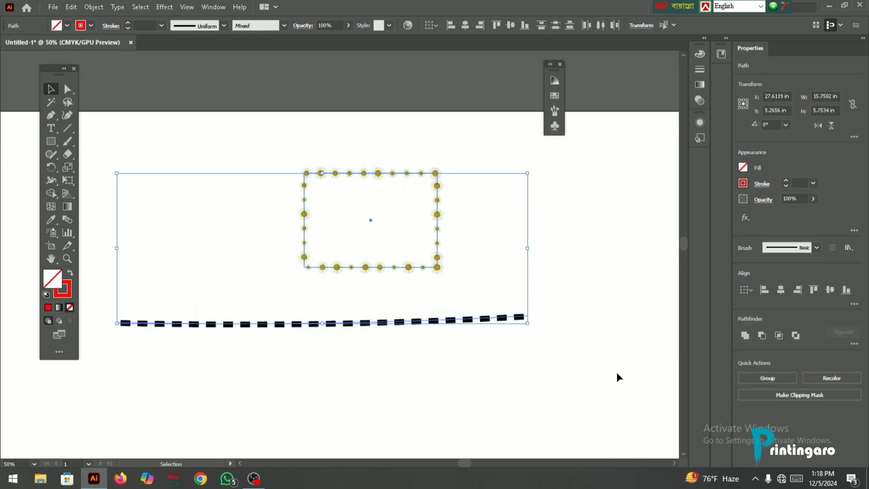
pyautogui.press('Delete')
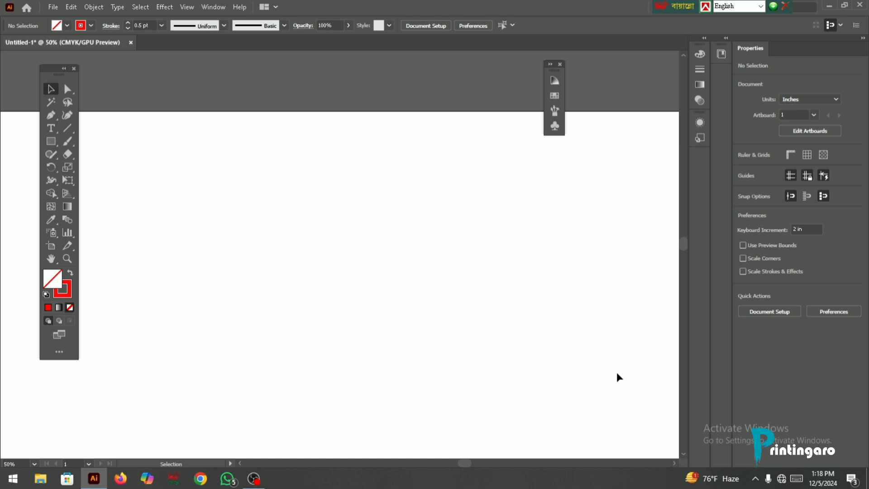